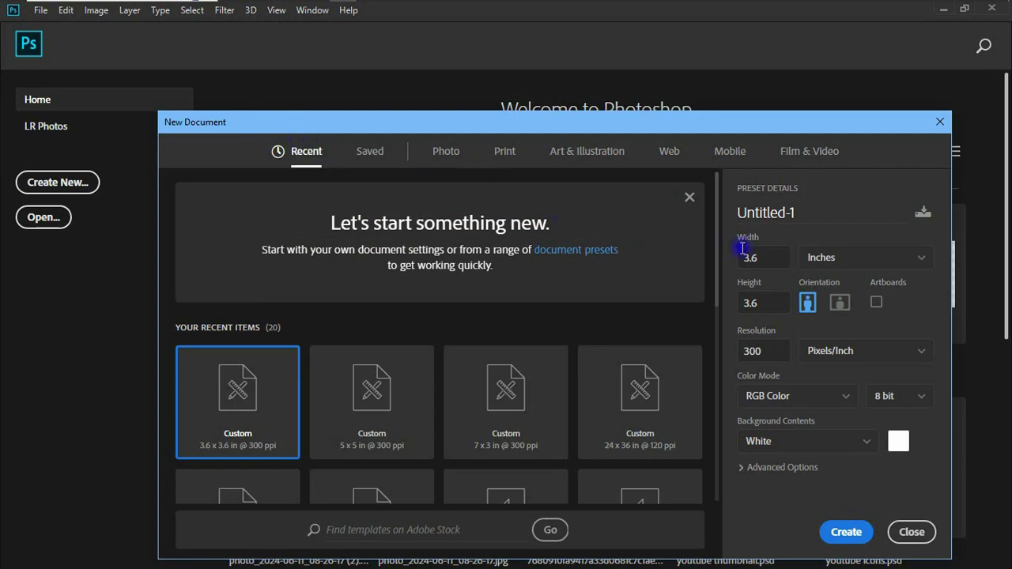
# Step: Create a new document named "shito label", 7 inches wide and 3 inches high at 300 pixels/inch
pyautogui.moveTo(804, 212); pyautogui.dragTo(741, 209)
pyautogui.write('shito label')
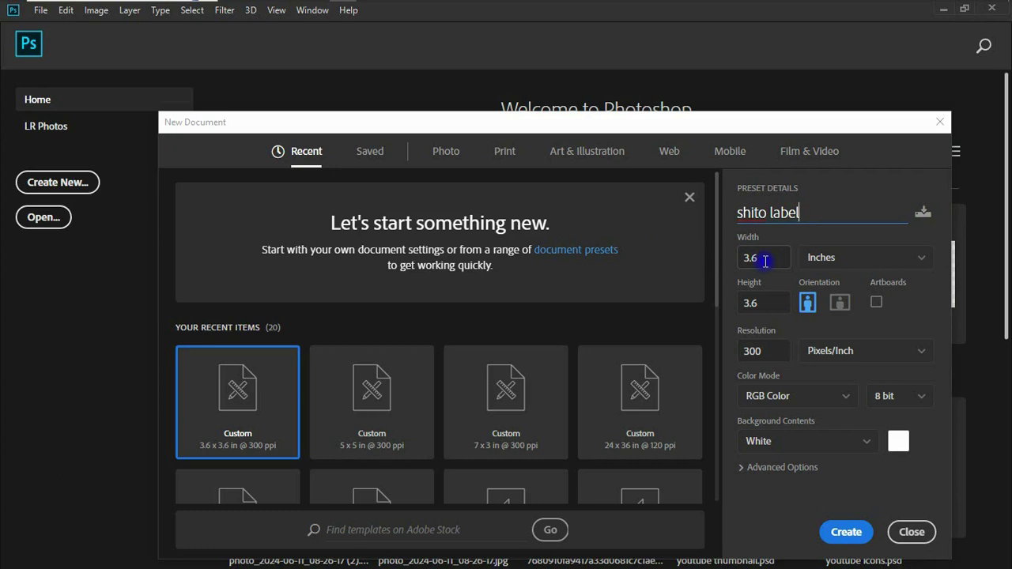
pyautogui.moveTo(757, 259); pyautogui.dragTo(750, 259)
pyautogui.press('BackSpace')
pyautogui.write('7')
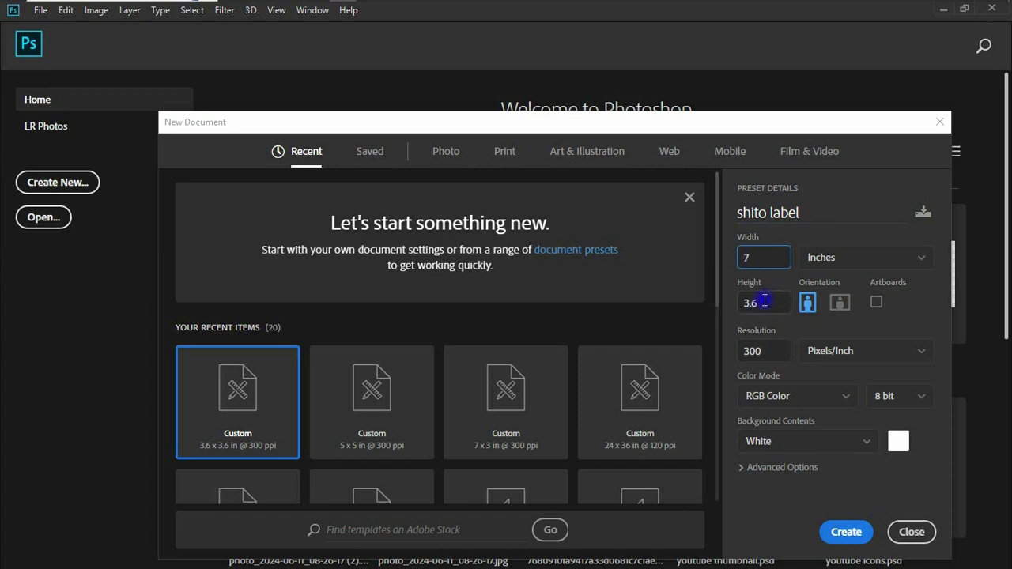
pyautogui.press('Tab')
pyautogui.write('3')
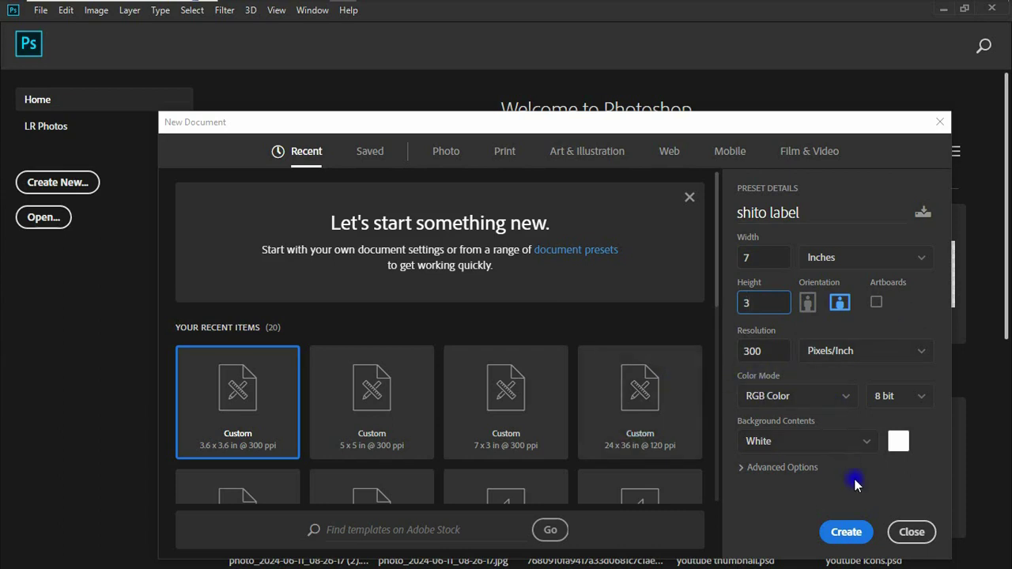
pyautogui.click(845, 531)
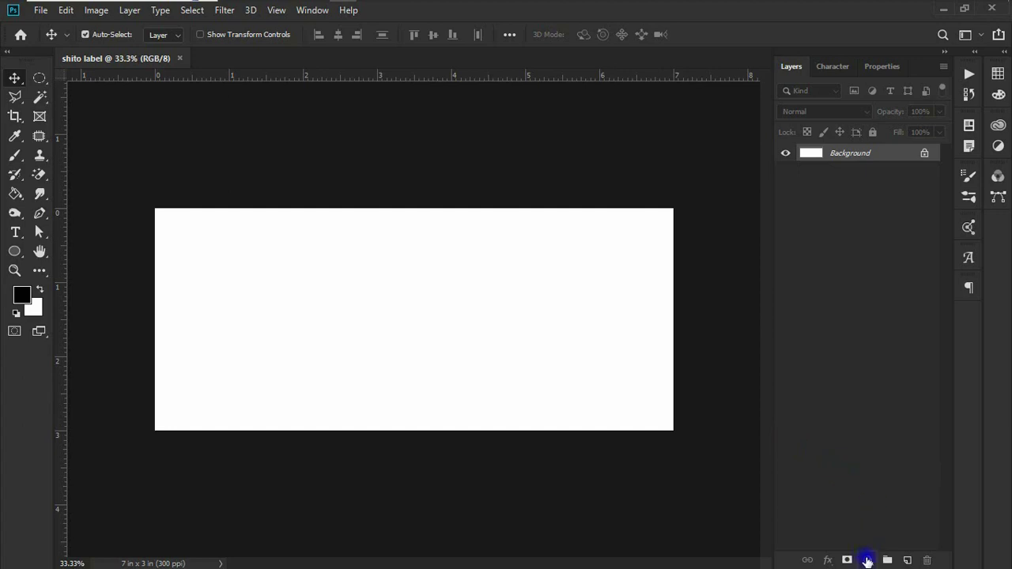
# Step: Add a Solid Color fill layer in dark red #6a0202 above the background
pyautogui.click(867, 560)
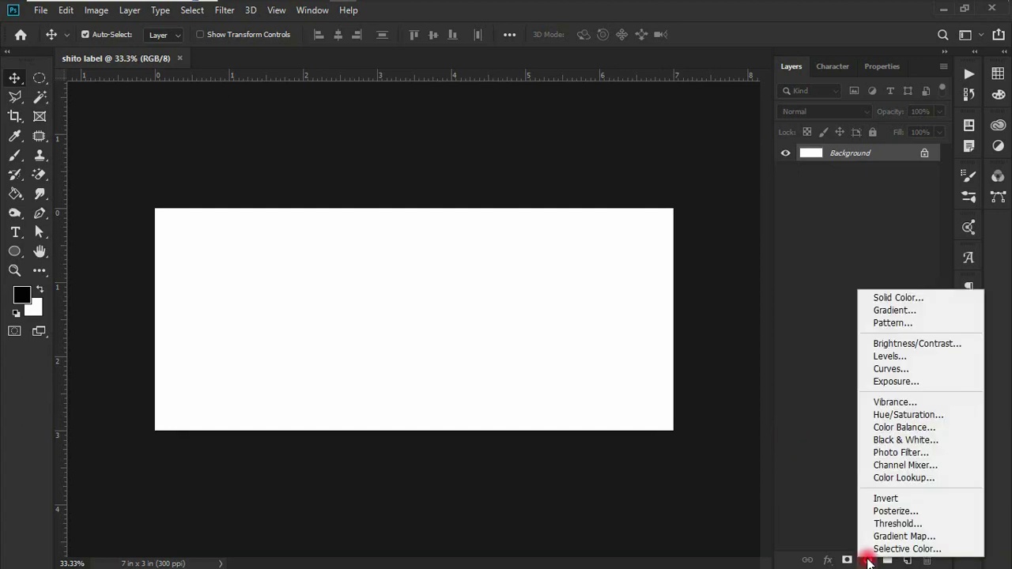
pyautogui.click(905, 299)
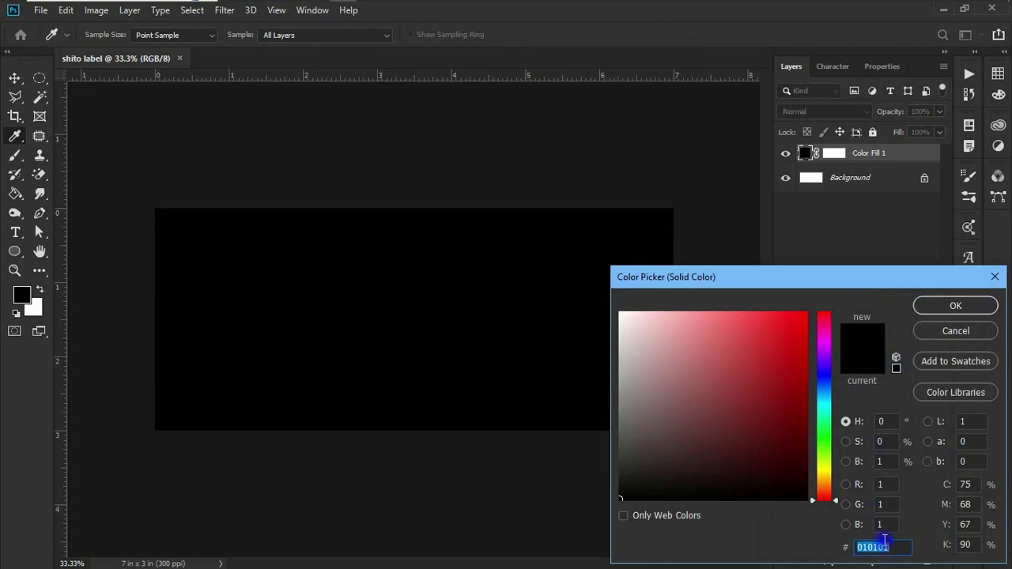
pyautogui.write('6a2')
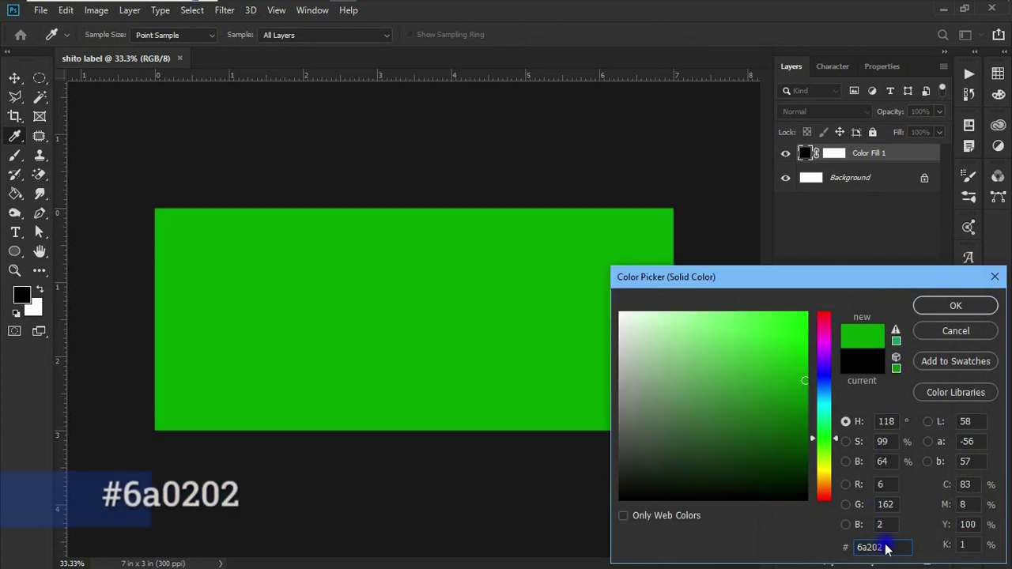
pyautogui.press('BackSpace')
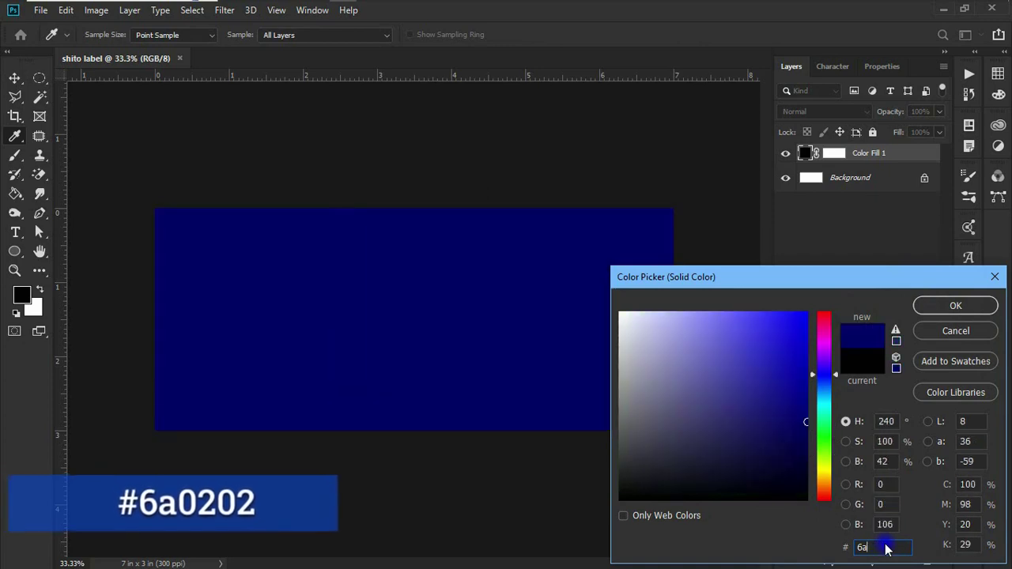
pyautogui.write('0202')
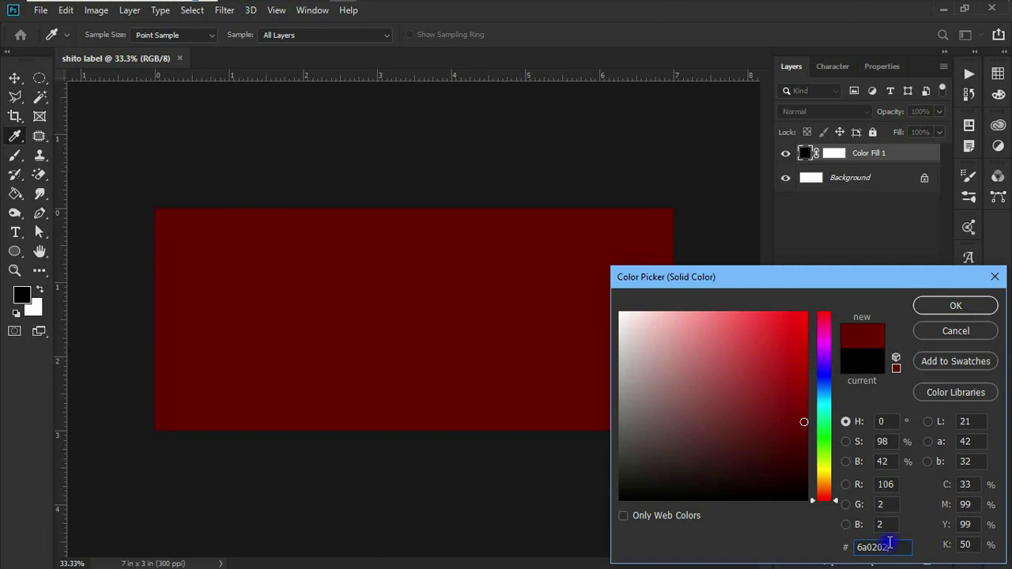
pyautogui.press('Return')
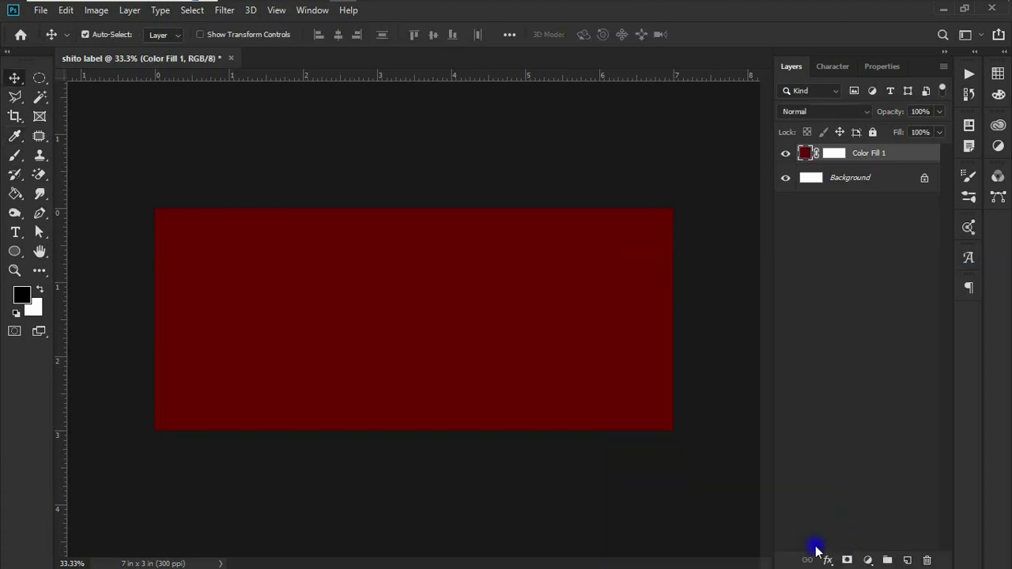
# Step: Add a second Solid Color fill layer in brighter red #c40202 on top
pyautogui.click(867, 560)
pyautogui.click(906, 293)
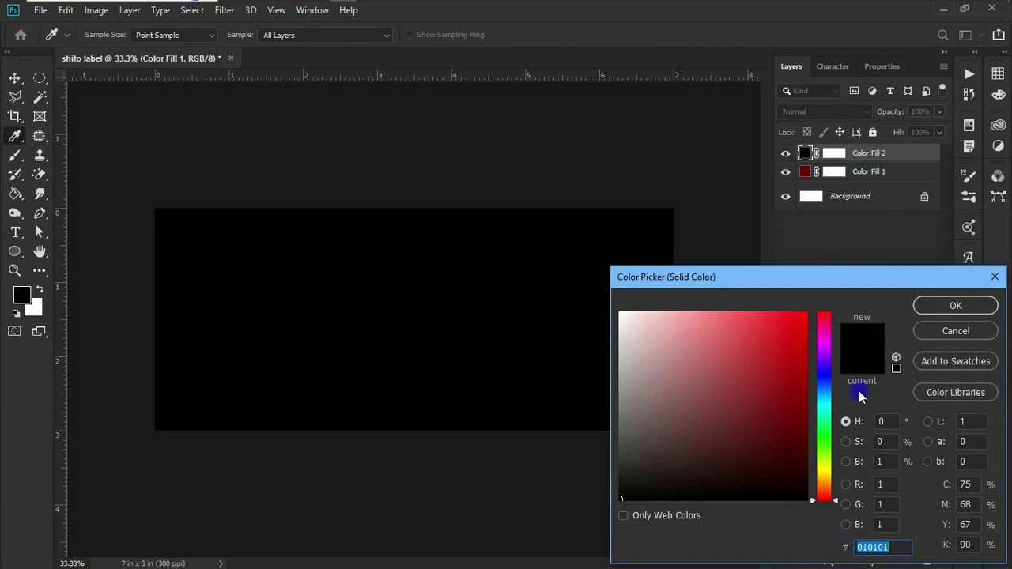
pyautogui.write('c4')
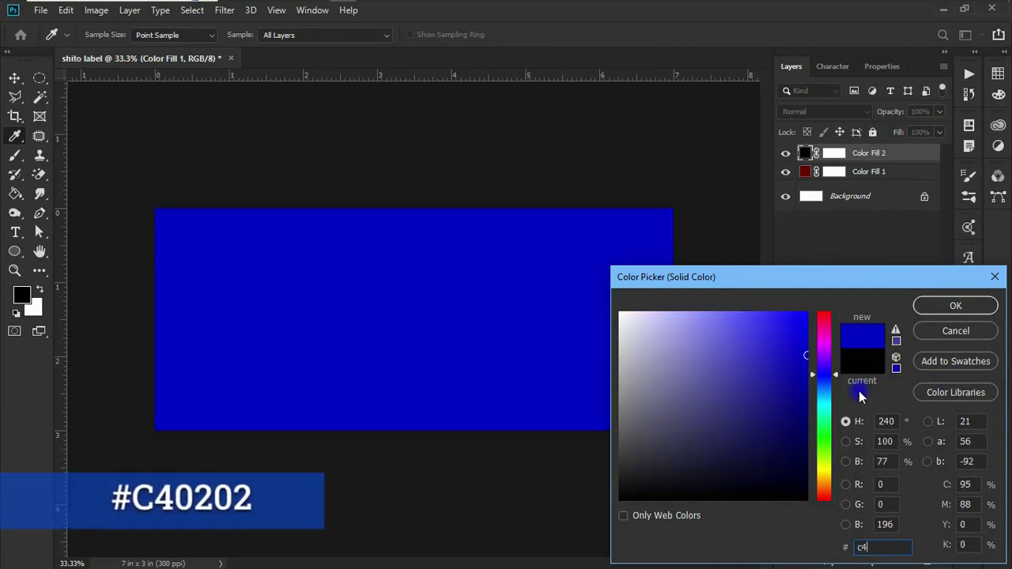
pyautogui.write('0202')
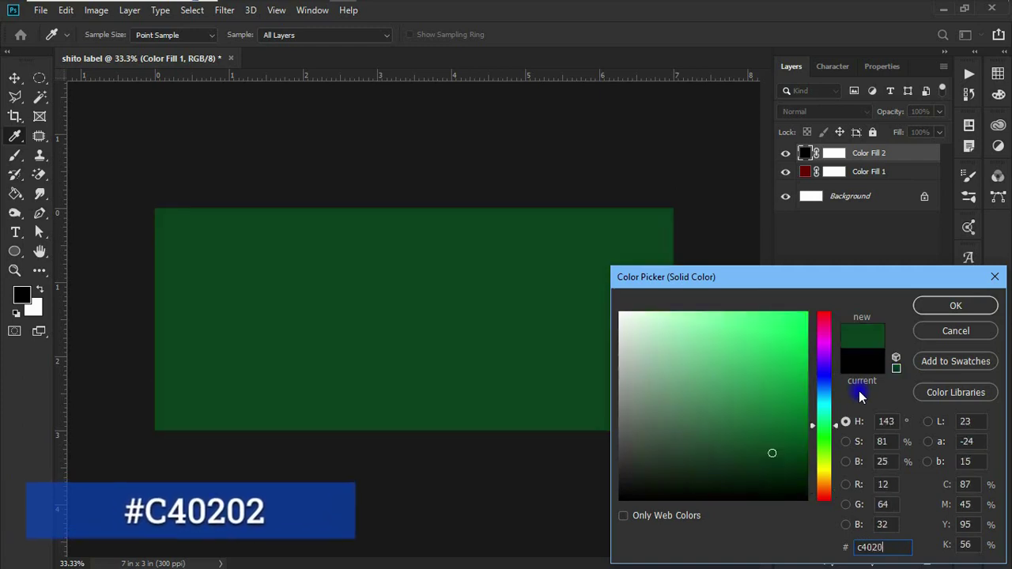
pyautogui.press('Return')
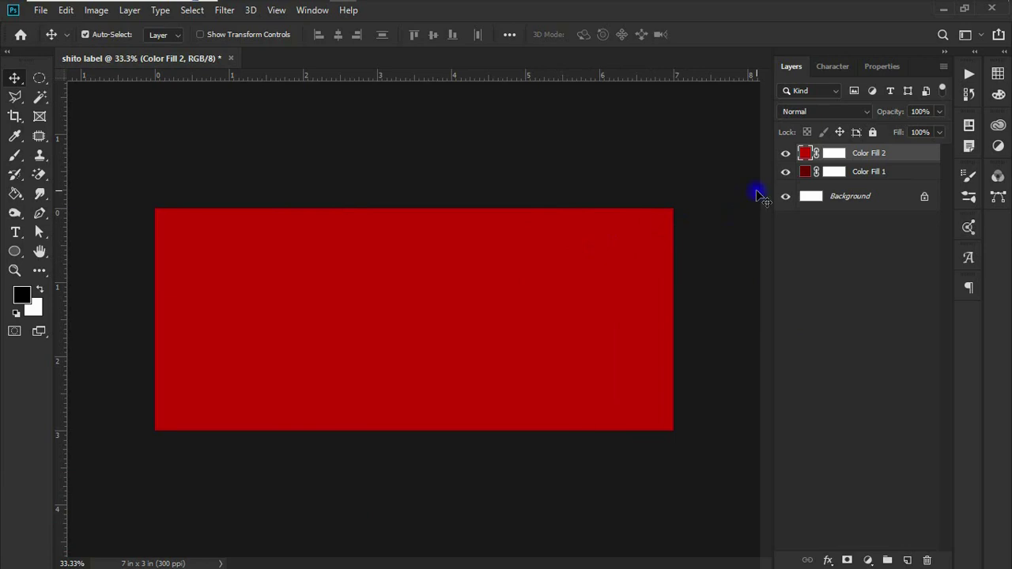
# Step: Fill the brighter red layer's mask with black and paint one soft white 1700 px brush spot at the canvas centre
pyautogui.click(835, 155)
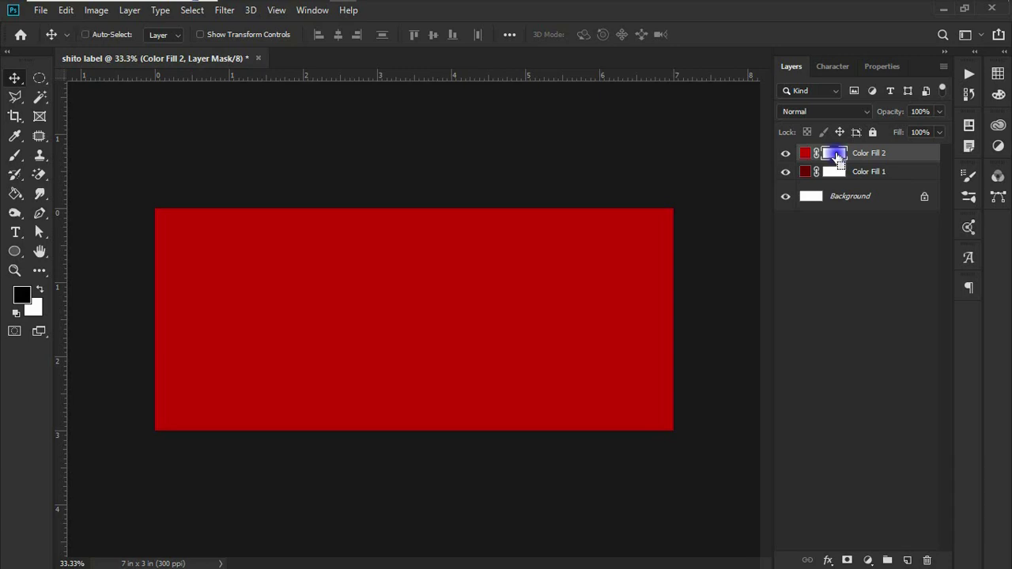
pyautogui.hotkey('alt', 'BackSpace')
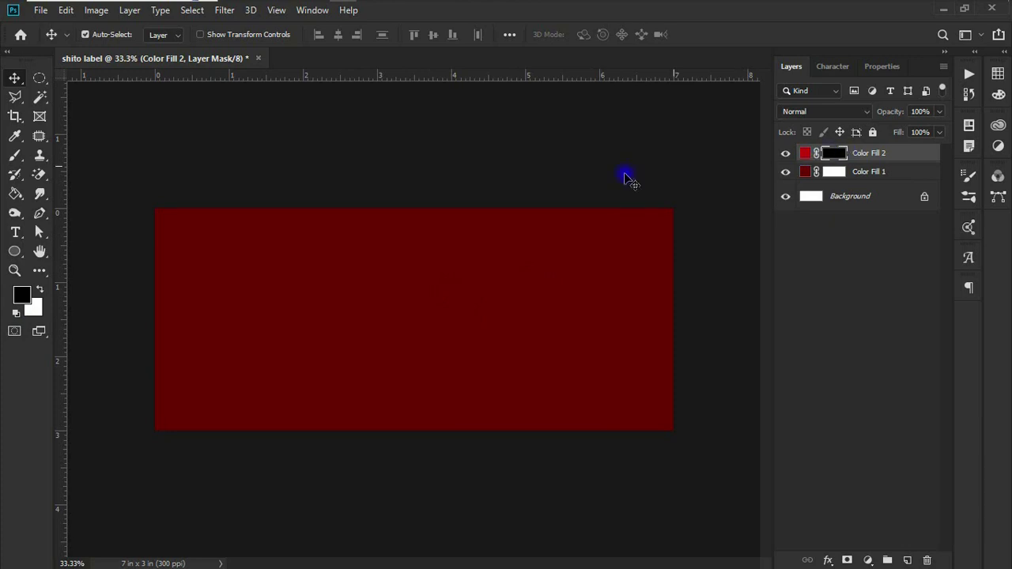
pyautogui.click(13, 154)
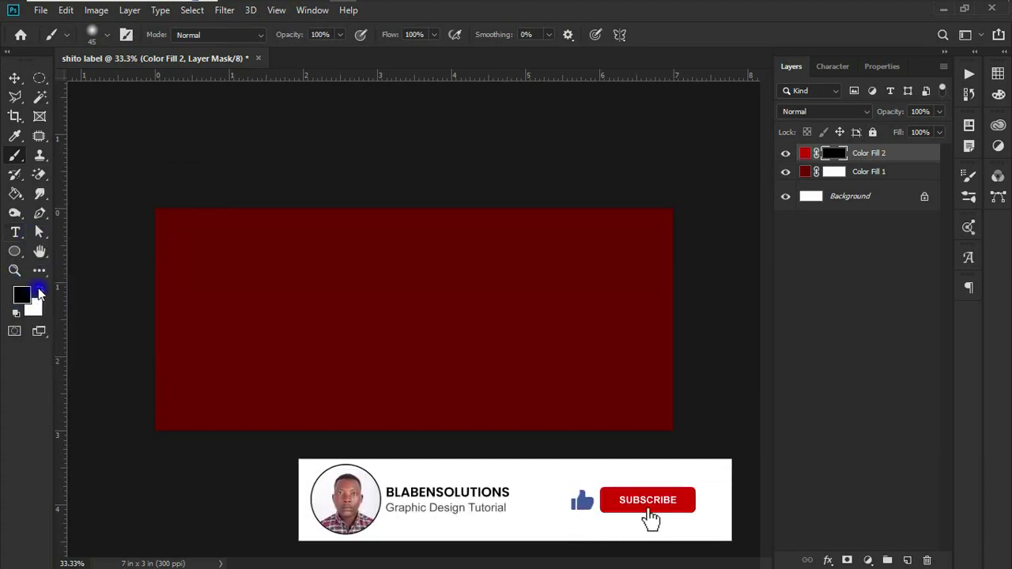
pyautogui.click(40, 290)
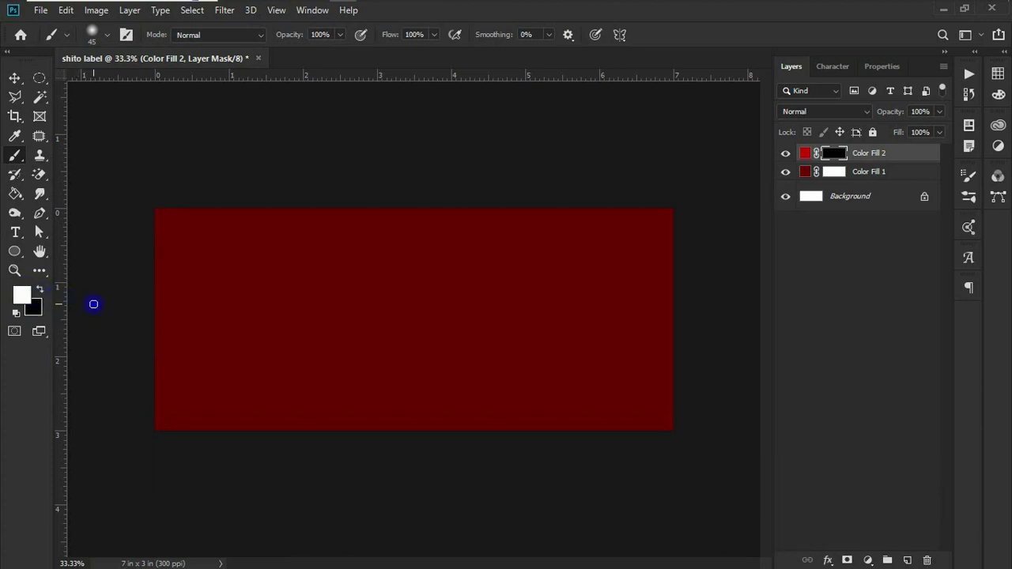
pyautogui.press(']')
pyautogui.press(']')
pyautogui.press(']')
pyautogui.press(']')
pyautogui.press(']')
pyautogui.press(']')
pyautogui.press(']')
pyautogui.press(']')
pyautogui.press(']')
pyautogui.press(']')
pyautogui.press(']')
pyautogui.press(']')
pyautogui.press(']')
pyautogui.press(']')
pyautogui.press(']')
pyautogui.click(413, 317)
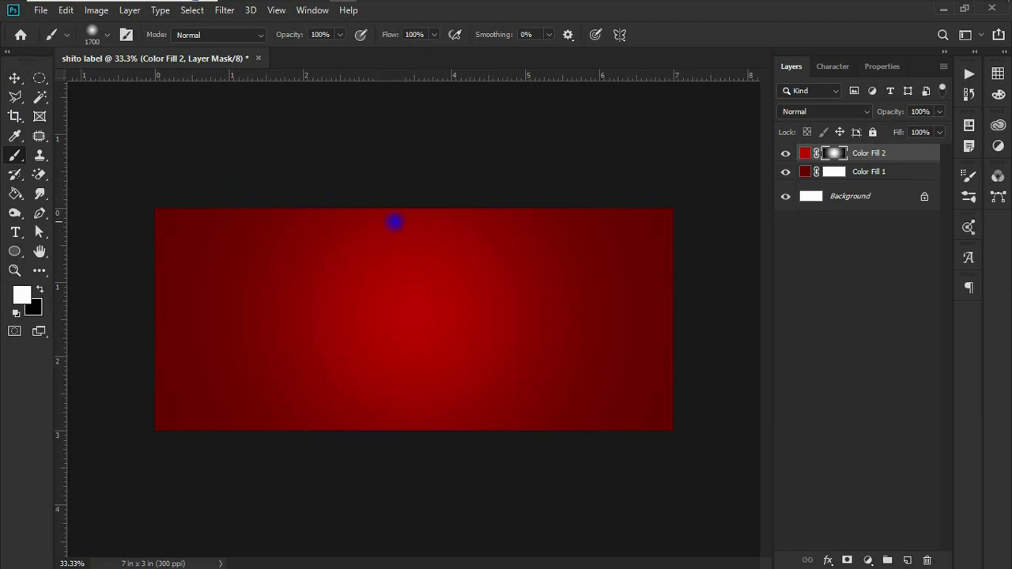
pyautogui.click(15, 77)
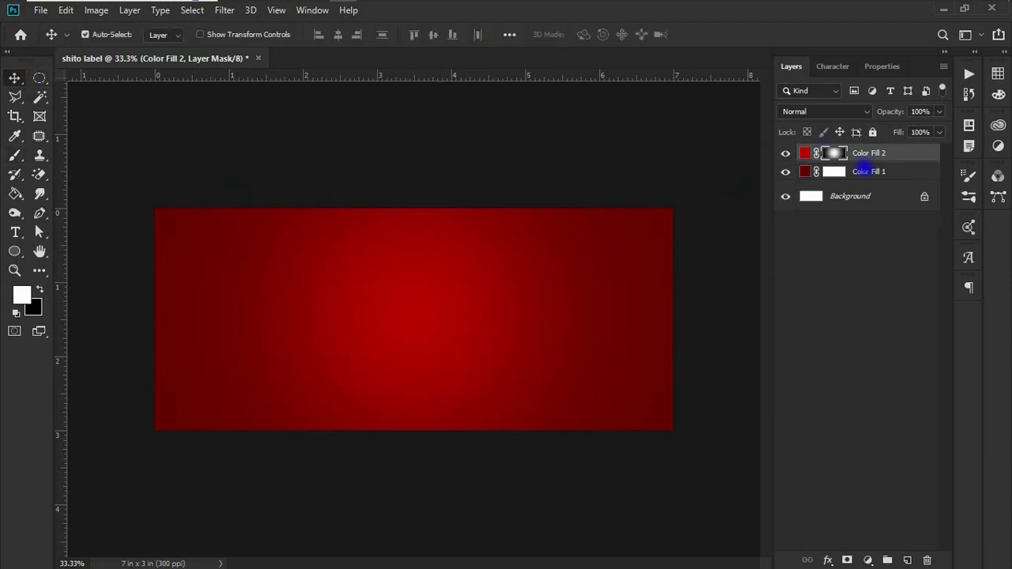
# Step: Place BG.png from the Resources Shito folder in File Explorer onto the label and enlarge it to span the canvas width
pyautogui.moveTo(194, 8)
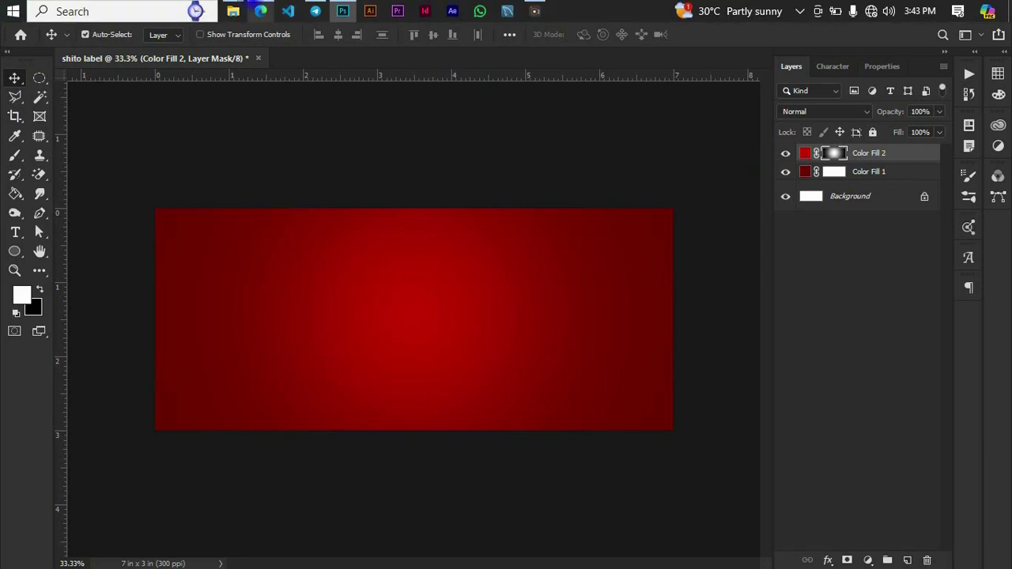
pyautogui.moveTo(233, 11)
pyautogui.click(148, 76)
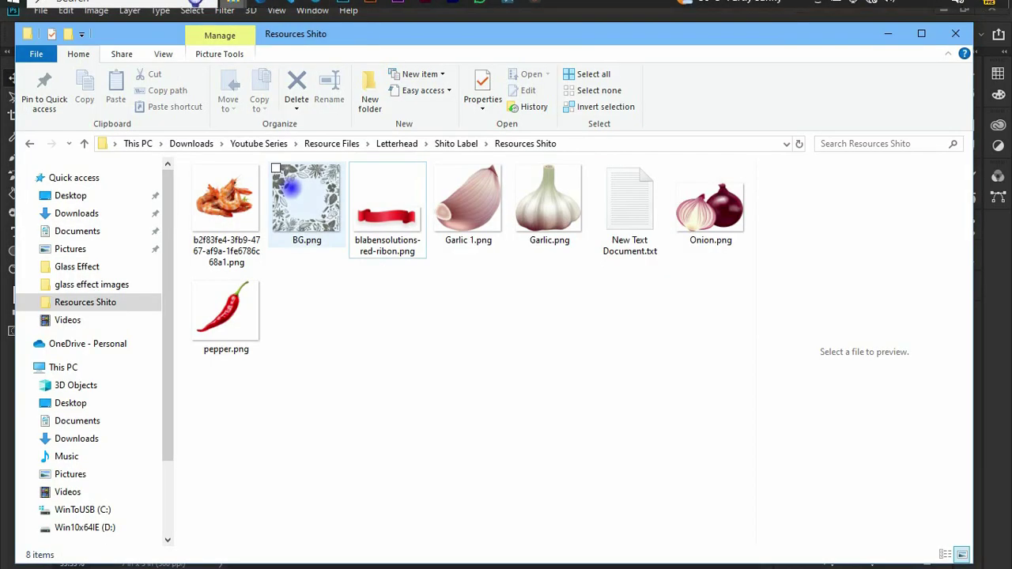
pyautogui.click(338, 206)
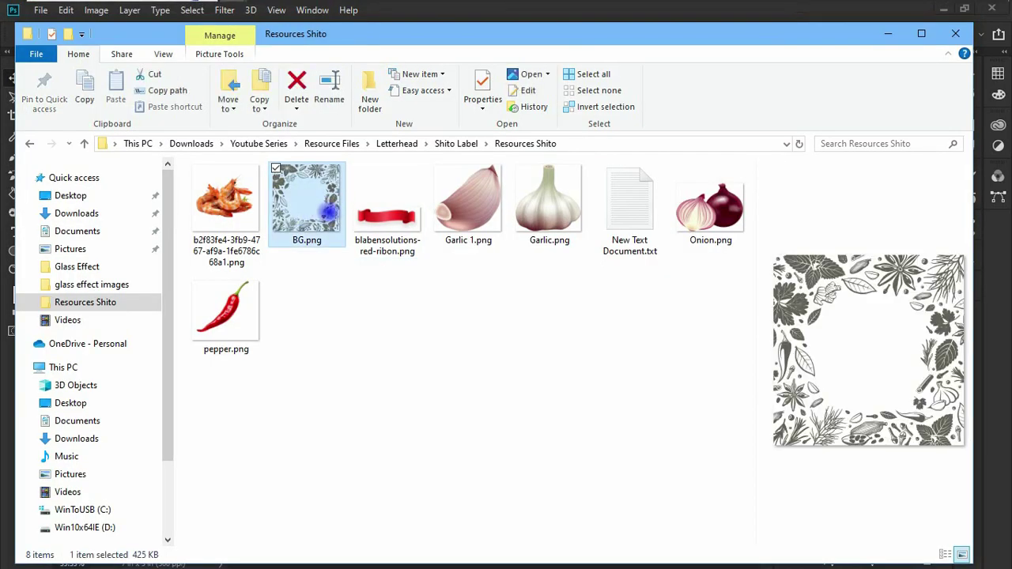
pyautogui.moveTo(336, 207); pyautogui.dragTo(376, 312)
pyautogui.moveTo(526, 321); pyautogui.dragTo(647, 326)
pyautogui.press('Return')
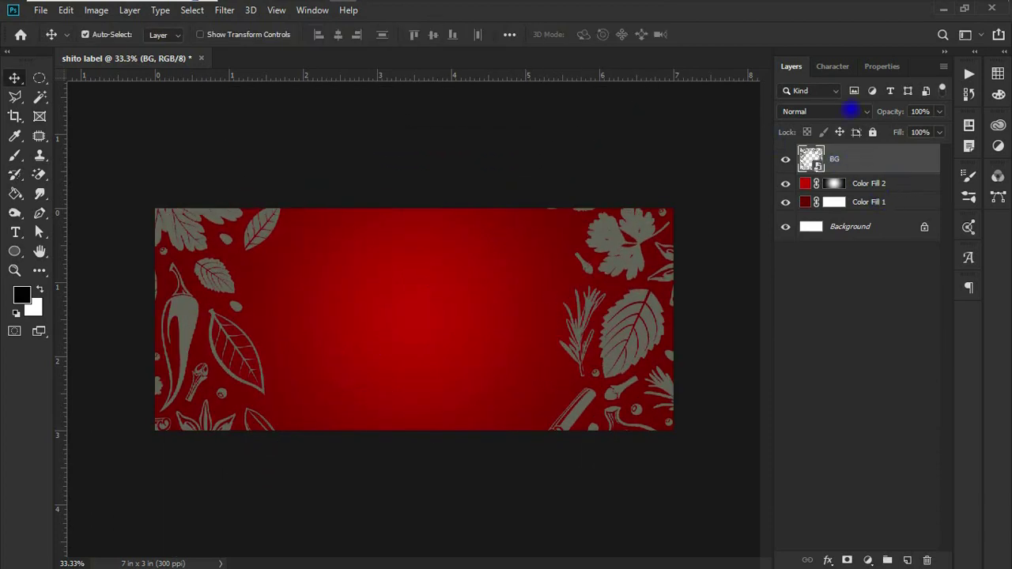
# Step: Set the placed spice pattern's blend mode to Soft Light and its opacity to 63%
pyautogui.click(853, 110)
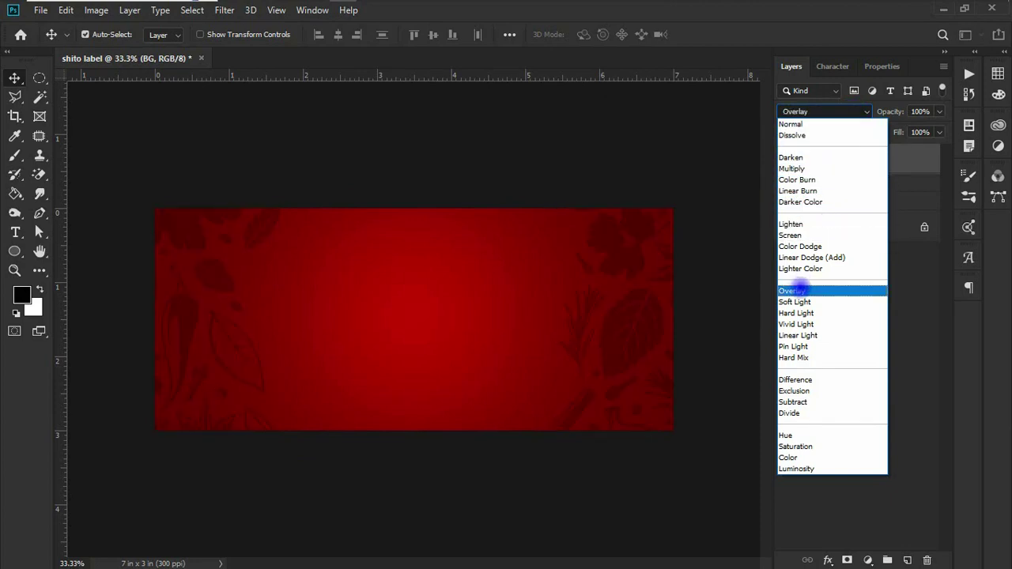
pyautogui.click(794, 301)
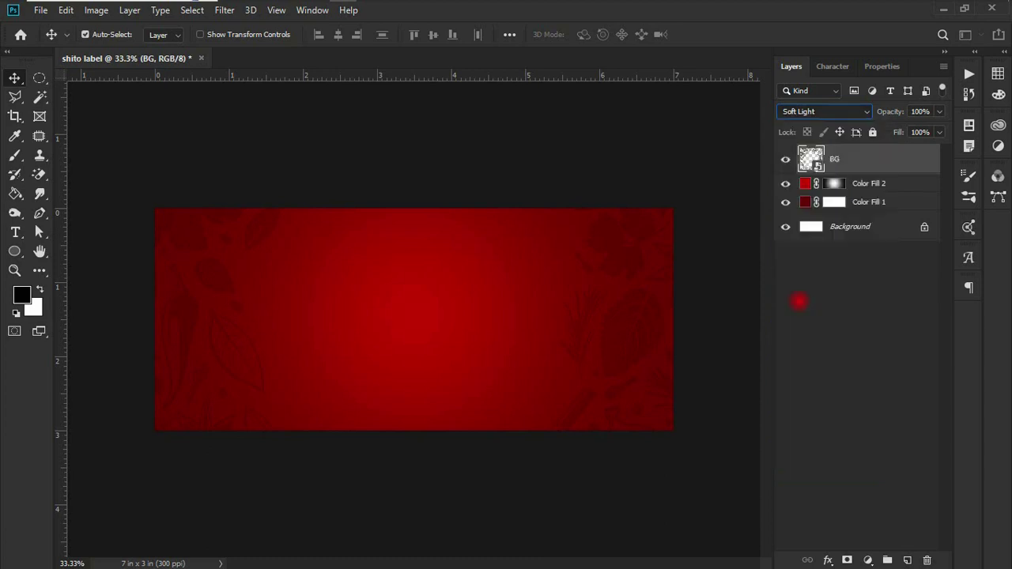
pyautogui.moveTo(939, 111); pyautogui.dragTo(914, 129)
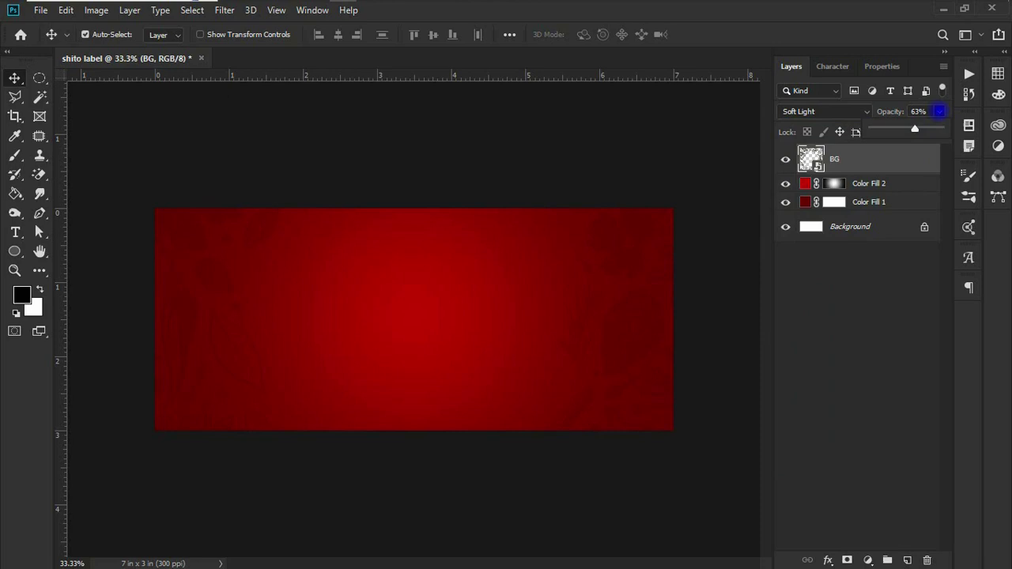
pyautogui.click(939, 112)
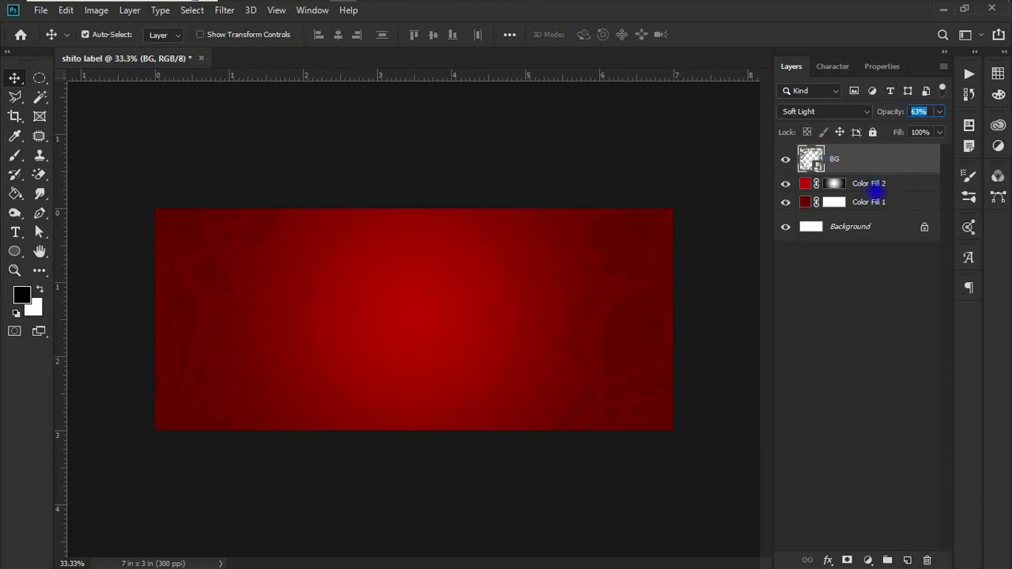
# Step: Group the pattern layer with both color fill layers and name the group BG
pyautogui.keyDown('shift'); pyautogui.click(885, 202); pyautogui.keyUp('shift')
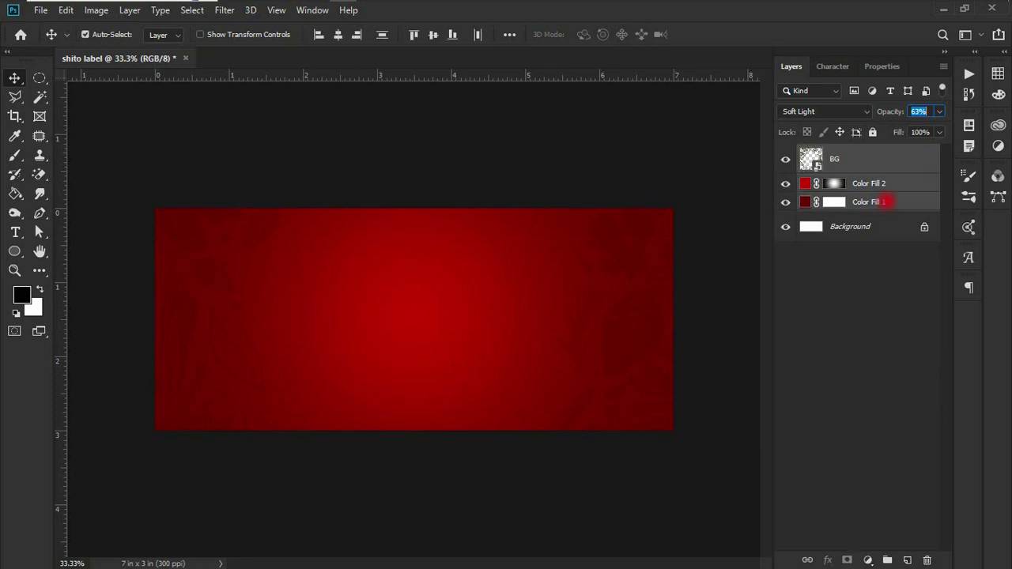
pyautogui.hotkey('ctrl', 'g')
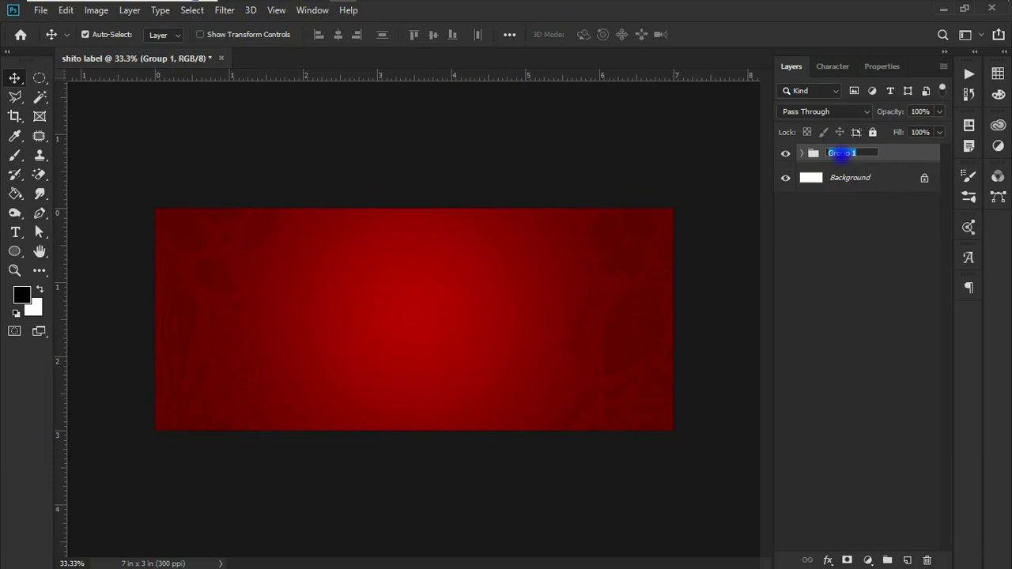
pyautogui.write('BG')
pyautogui.click(696, 229)
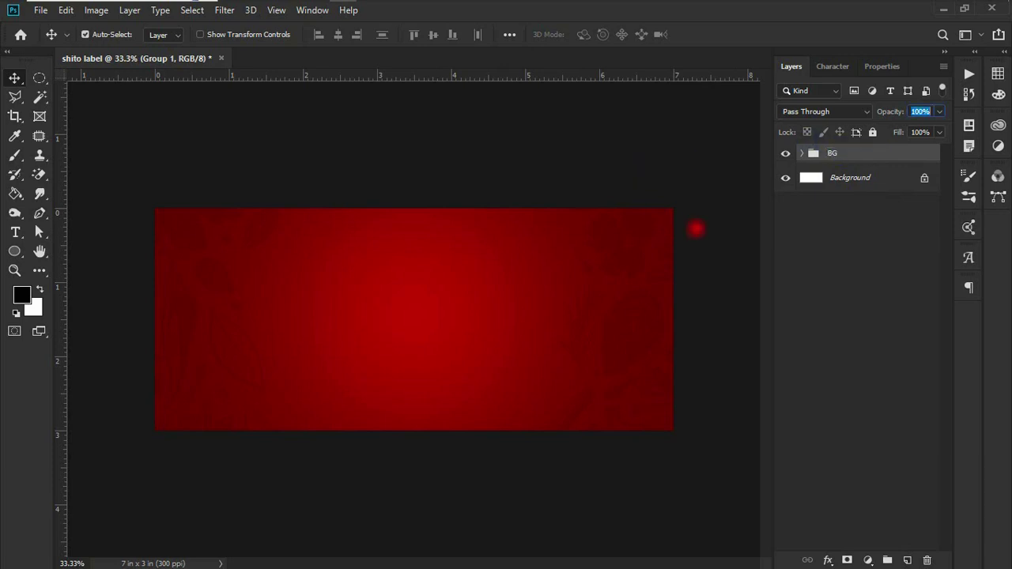
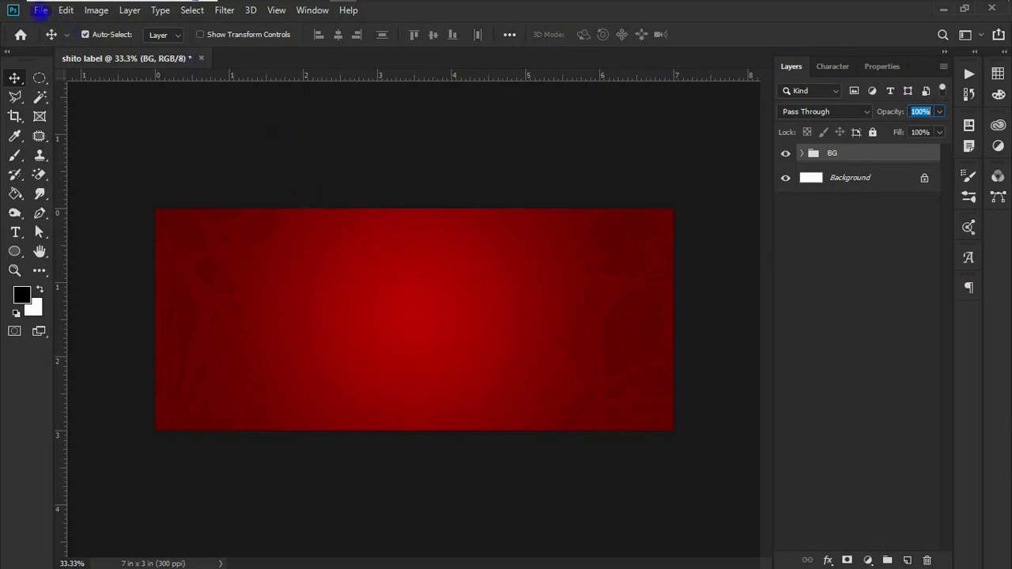
# Step: Create a new 5 x 5 inch document at 300 pixels/inch with a white background
pyautogui.click(39, 10)
pyautogui.click(55, 27)
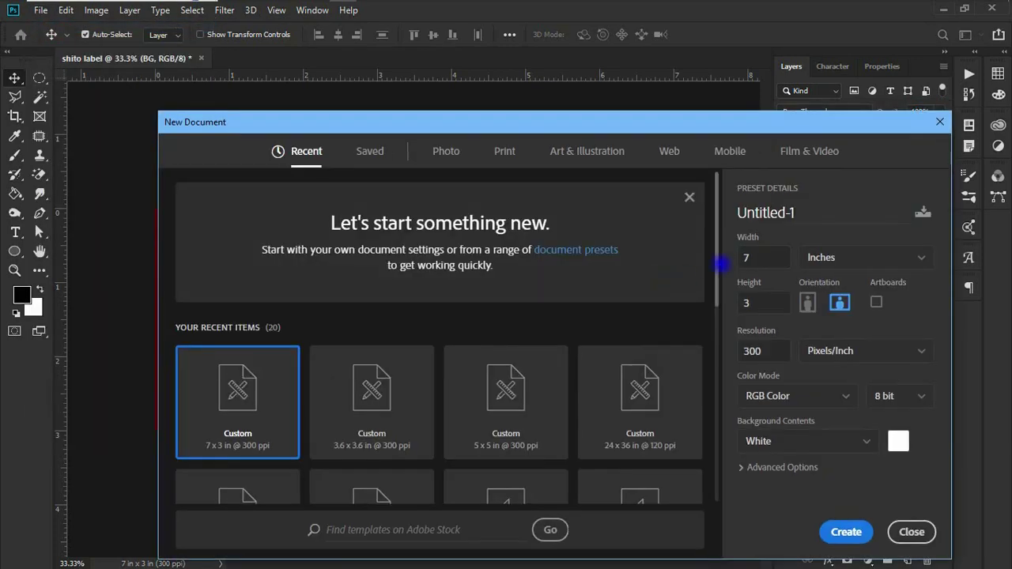
pyautogui.moveTo(757, 258); pyautogui.dragTo(728, 259)
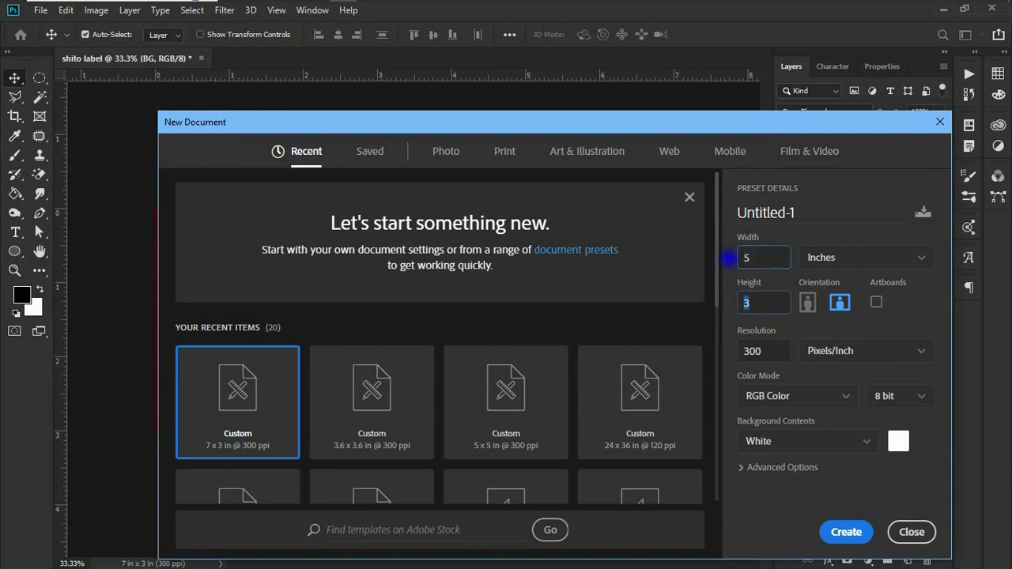
pyautogui.write('5')
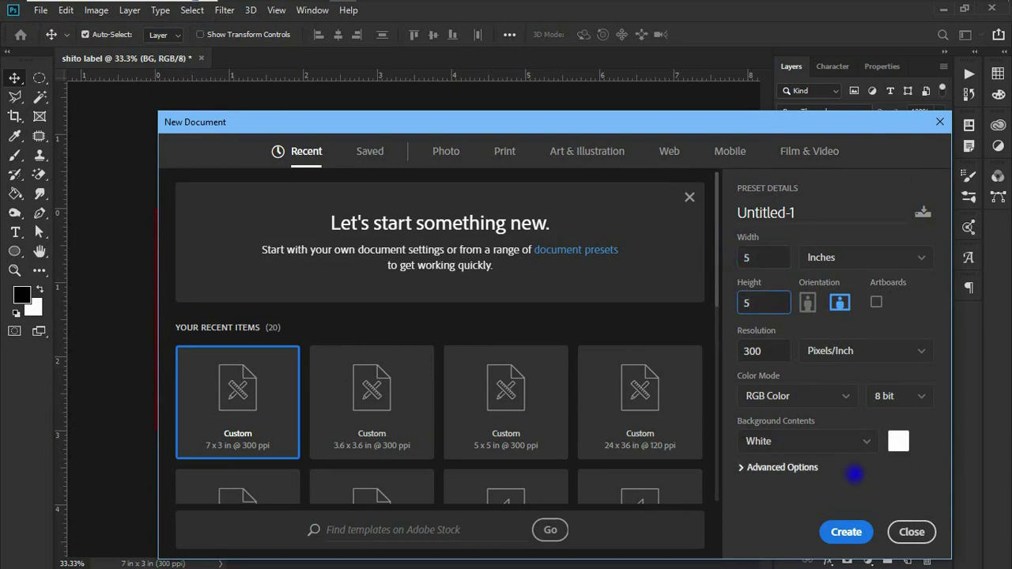
pyautogui.click(842, 529)
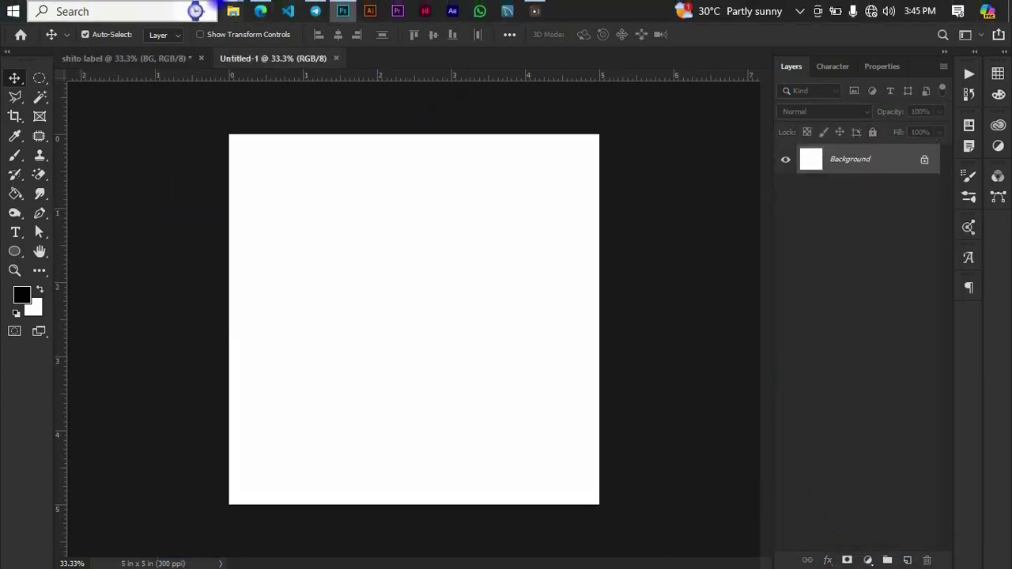
# Step: Place the shrimp, Garlic 1, Garlic, Onion and pepper images from the Resources Shito folder in File Explorer onto the blank canvas
pyautogui.moveTo(228, 10)
pyautogui.click(177, 77)
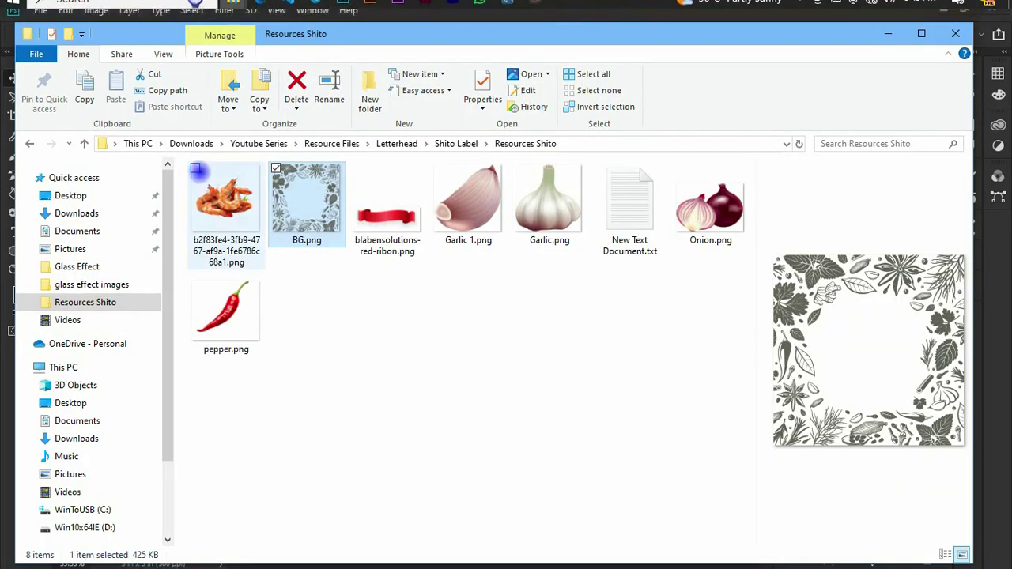
pyautogui.click(295, 290)
pyautogui.click(229, 207)
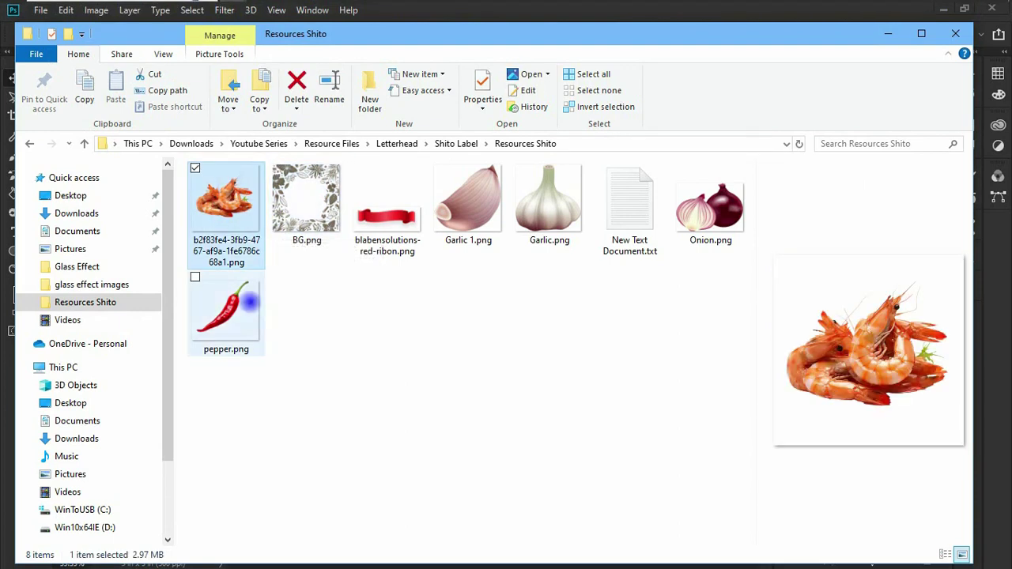
pyautogui.hotkey('ctrl', 'a')
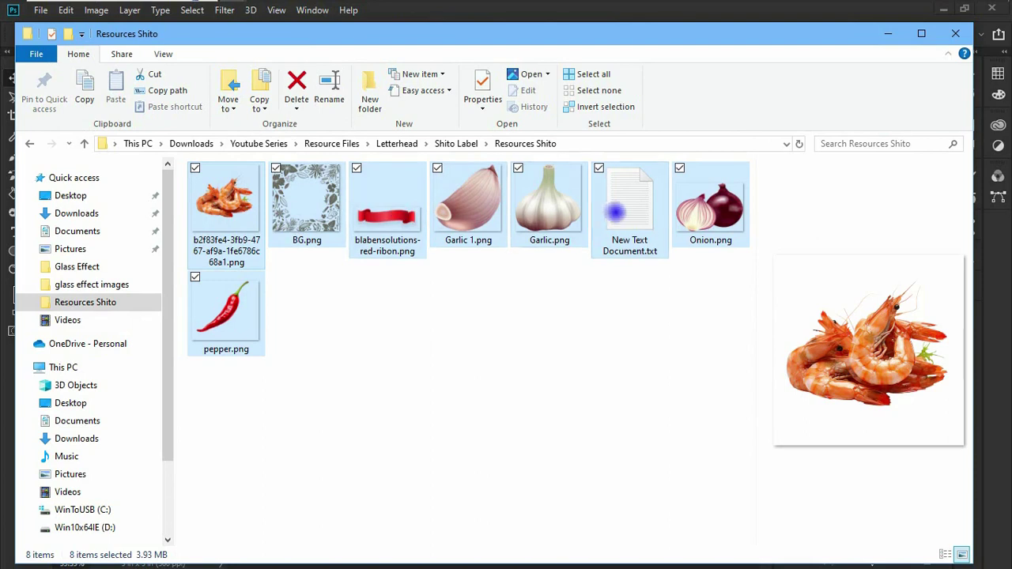
pyautogui.keyDown('ctrl'); pyautogui.click(622, 211); pyautogui.keyUp('ctrl')
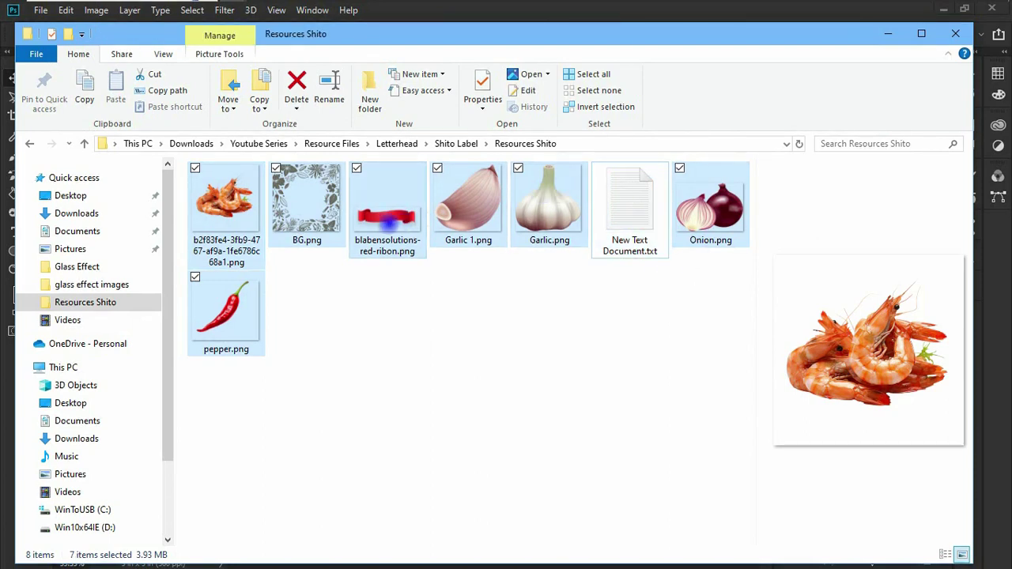
pyautogui.keyDown('ctrl'); pyautogui.click(372, 222); pyautogui.keyUp('ctrl')
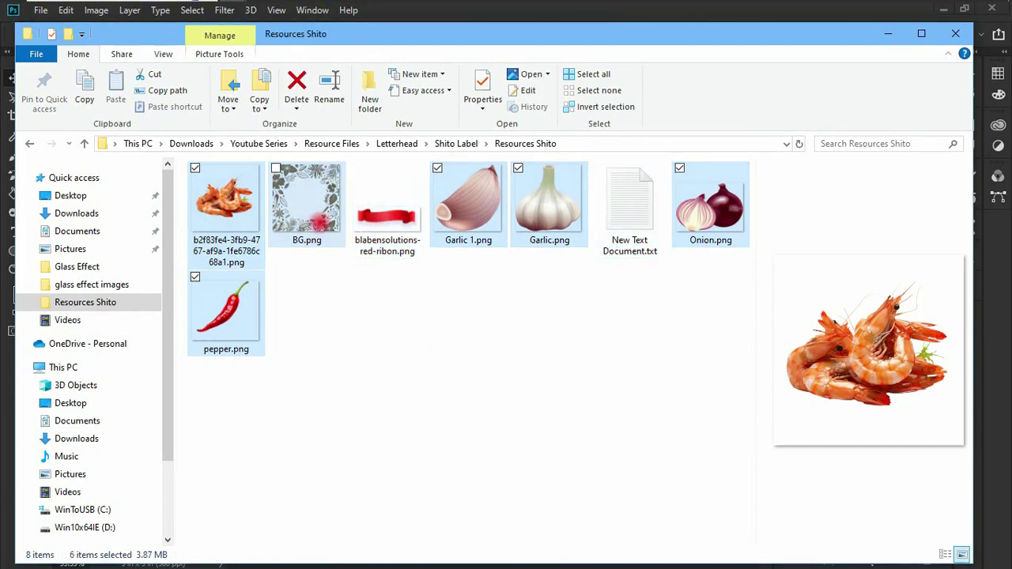
pyautogui.keyDown('ctrl'); pyautogui.click(320, 222); pyautogui.keyUp('ctrl')
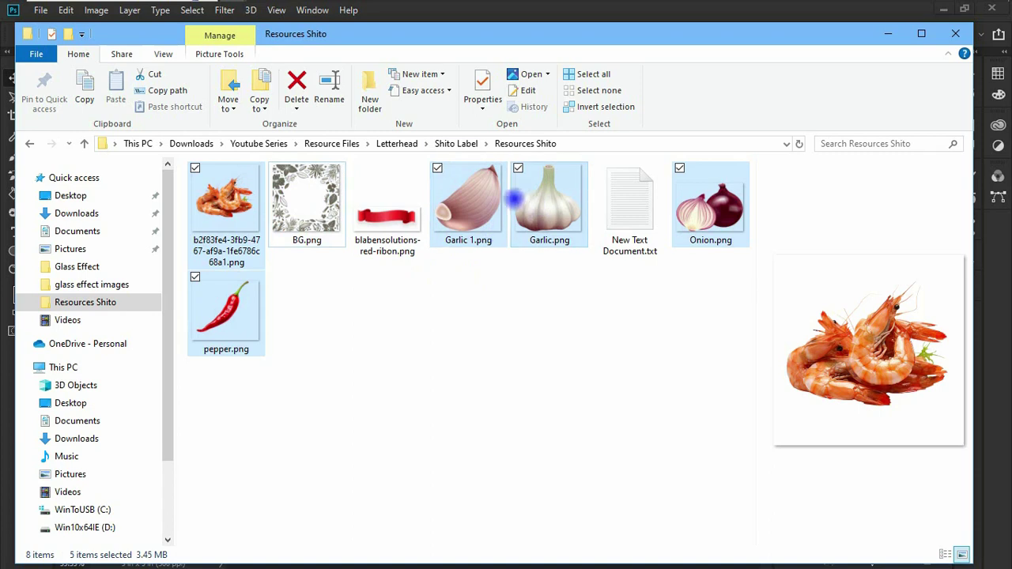
pyautogui.moveTo(495, 196); pyautogui.dragTo(389, 302)
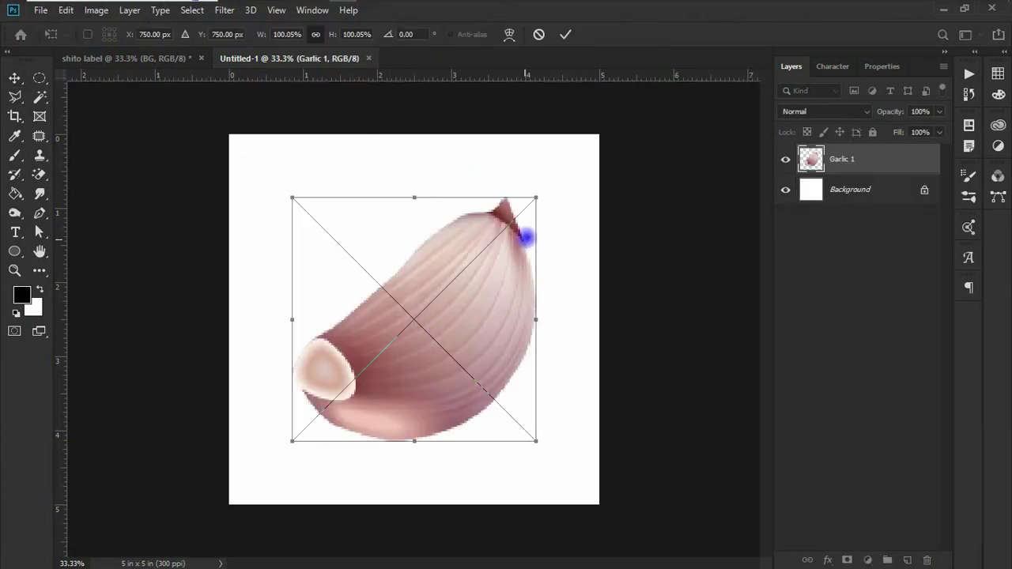
# Step: Scale down the garlic clove to about 22% and shrink the garlic bulb, positioning the bulb right of the clove near the canvas centre
pyautogui.moveTo(538, 201); pyautogui.dragTo(355, 339)
pyautogui.press('Return')
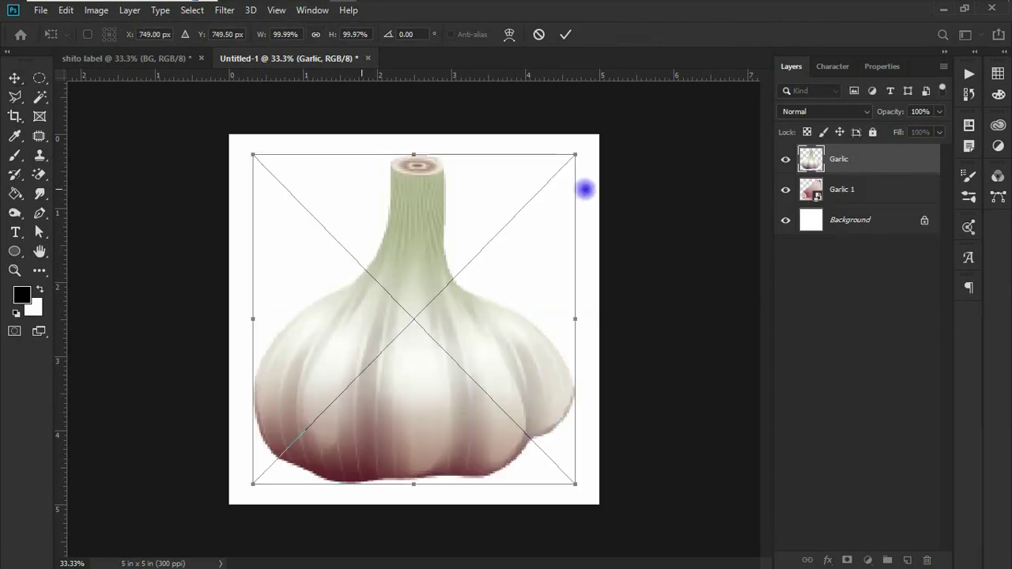
pyautogui.moveTo(575, 156); pyautogui.dragTo(409, 335)
pyautogui.moveTo(301, 368); pyautogui.dragTo(402, 309)
pyautogui.press('Return')
# Step: Shrink the onion to about 28% over the bulb's right side, and lay the reduced pepper, rotated about 26°, across the front
pyautogui.moveTo(598, 143); pyautogui.dragTo(367, 354)
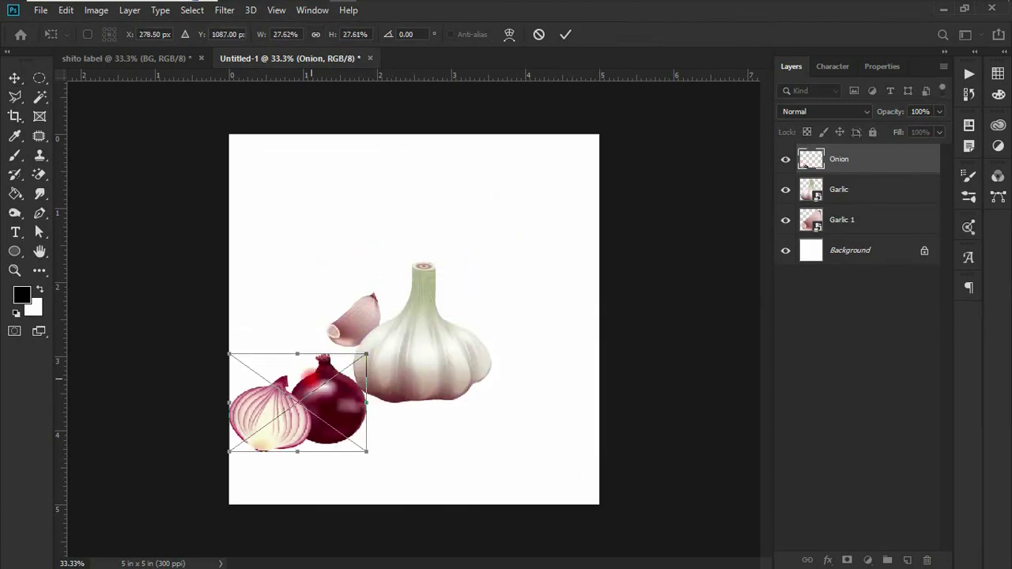
pyautogui.moveTo(332, 395); pyautogui.dragTo(503, 324)
pyautogui.press('Return')
pyautogui.moveTo(598, 135); pyautogui.dragTo(500, 342)
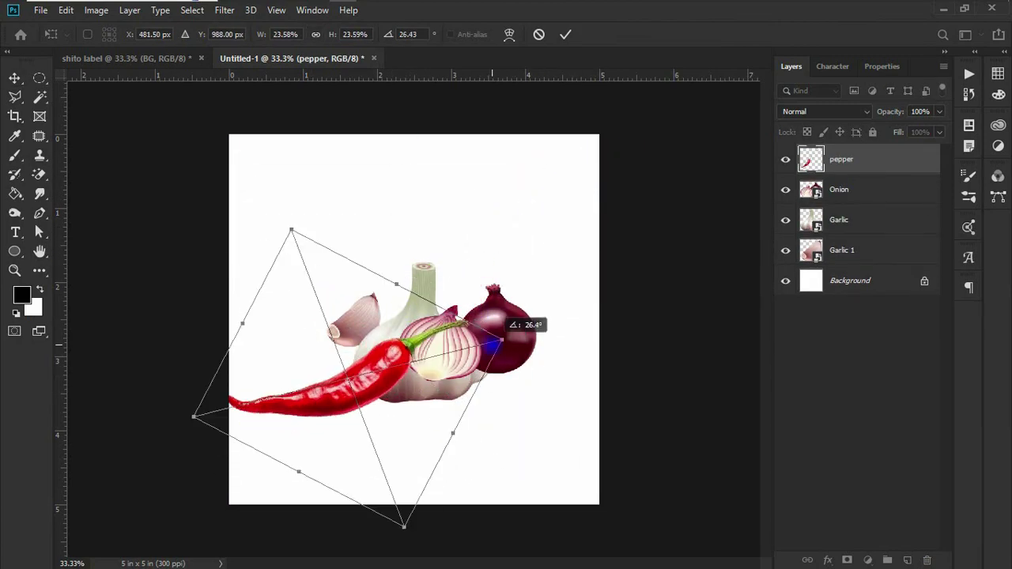
pyautogui.moveTo(359, 363); pyautogui.dragTo(463, 355)
pyautogui.press('Return')
# Step: Scale the shrimp image to about 7.5% and position it on the left side of the ingredients
pyautogui.moveTo(598, 135); pyautogui.dragTo(422, 312)
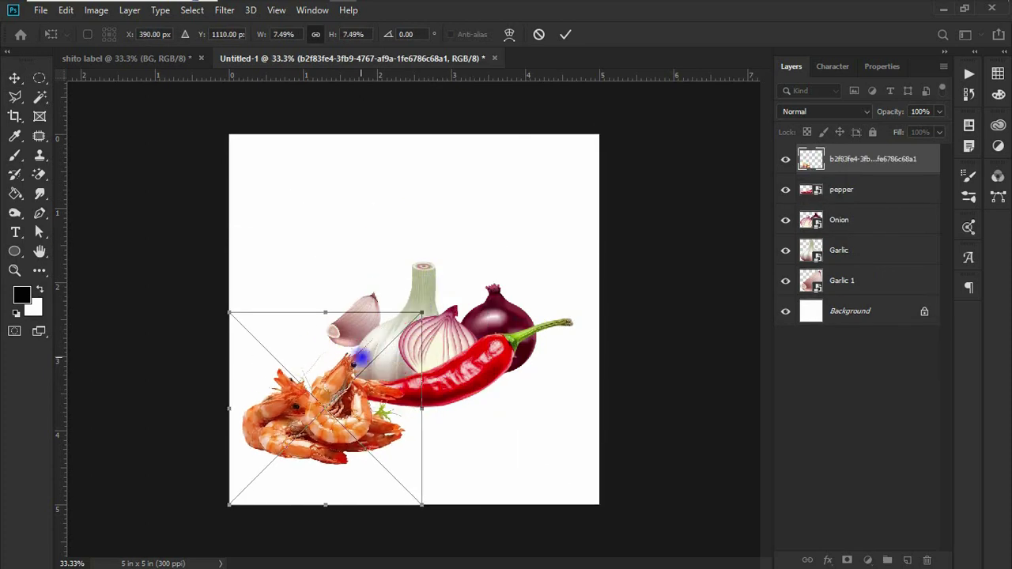
pyautogui.moveTo(360, 358); pyautogui.dragTo(373, 308)
pyautogui.press('Return')
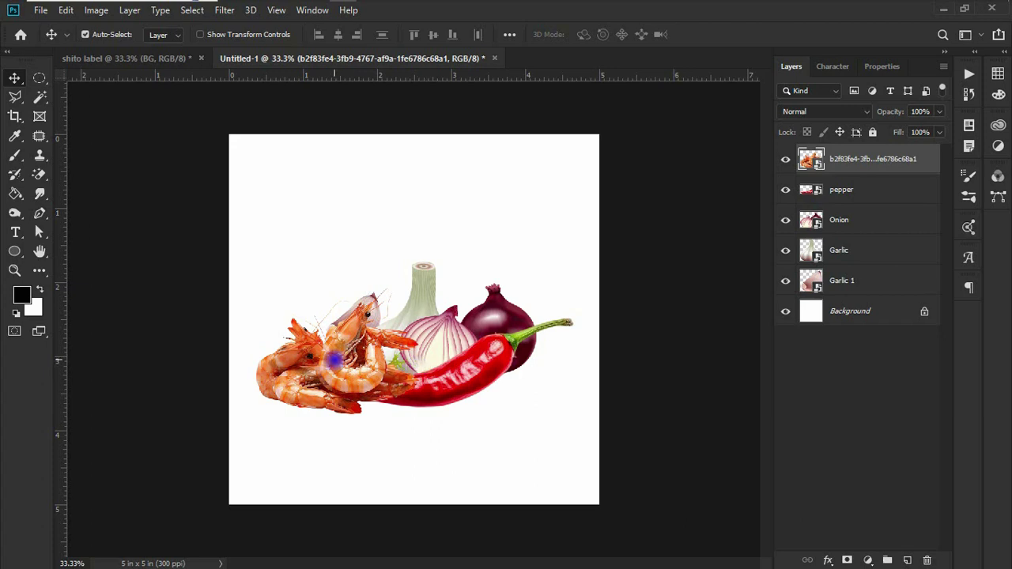
pyautogui.moveTo(347, 370); pyautogui.dragTo(362, 360)
# Step: Bring the pepper layer in front of the shrimp and send the shrimp layer behind the onion
pyautogui.click(458, 380)
pyautogui.hotkey('ctrl', ']')
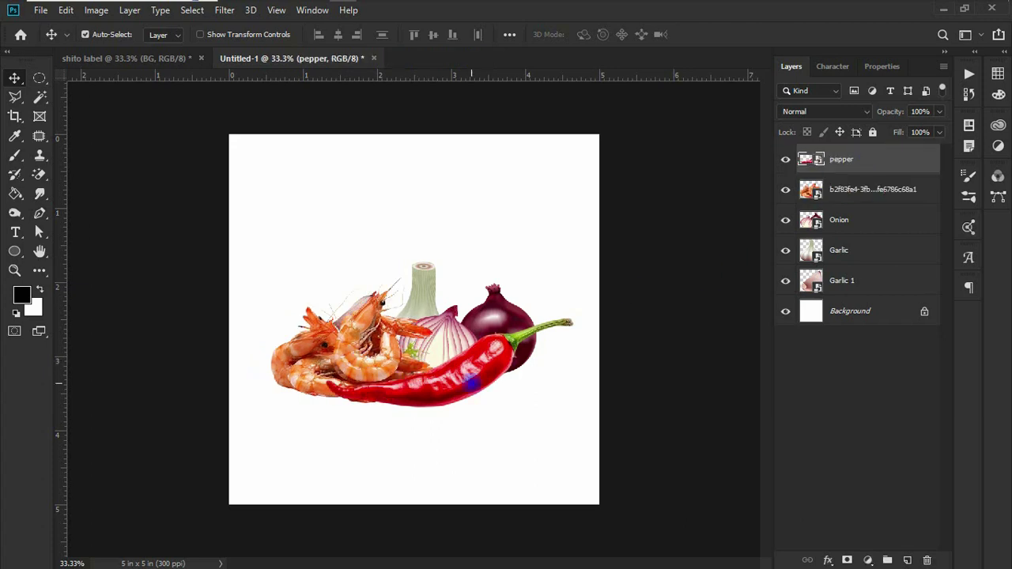
pyautogui.click(380, 358)
pyautogui.hotkey('ctrl', '[')
# Step: Raise the garlic bulb behind the other ingredients and stack the clove in front of it, beside the bulb's left edge
pyautogui.moveTo(427, 299); pyautogui.dragTo(429, 250)
pyautogui.moveTo(858, 285); pyautogui.dragTo(862, 250)
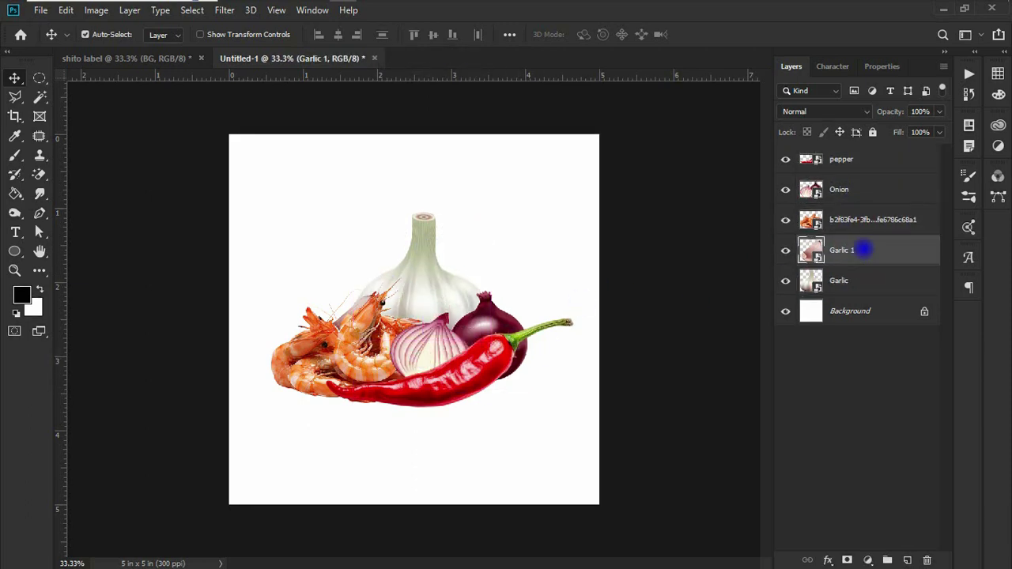
pyautogui.hotkey('ctrl', 't')
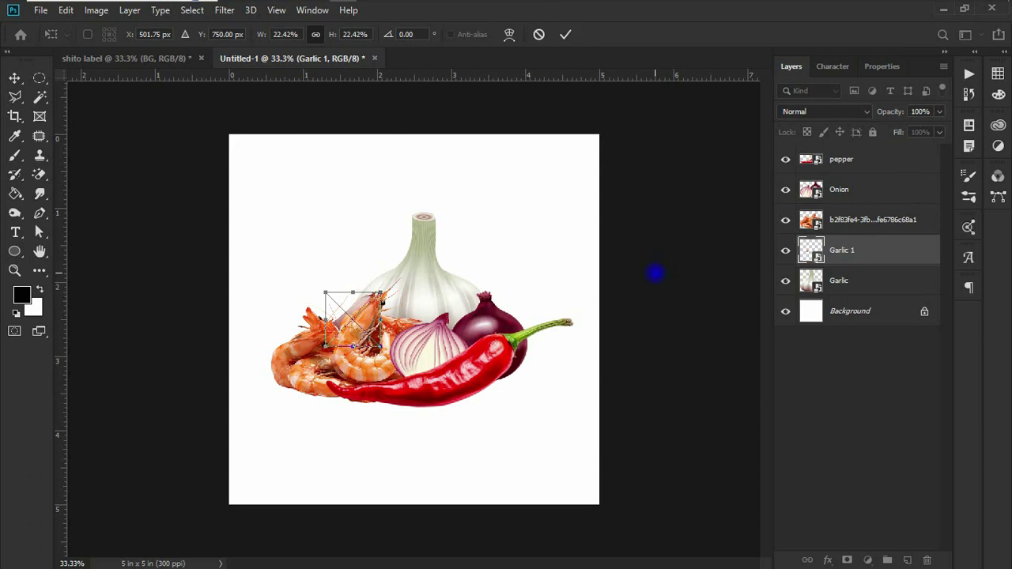
pyautogui.moveTo(364, 300); pyautogui.dragTo(408, 278)
pyautogui.press('Return')
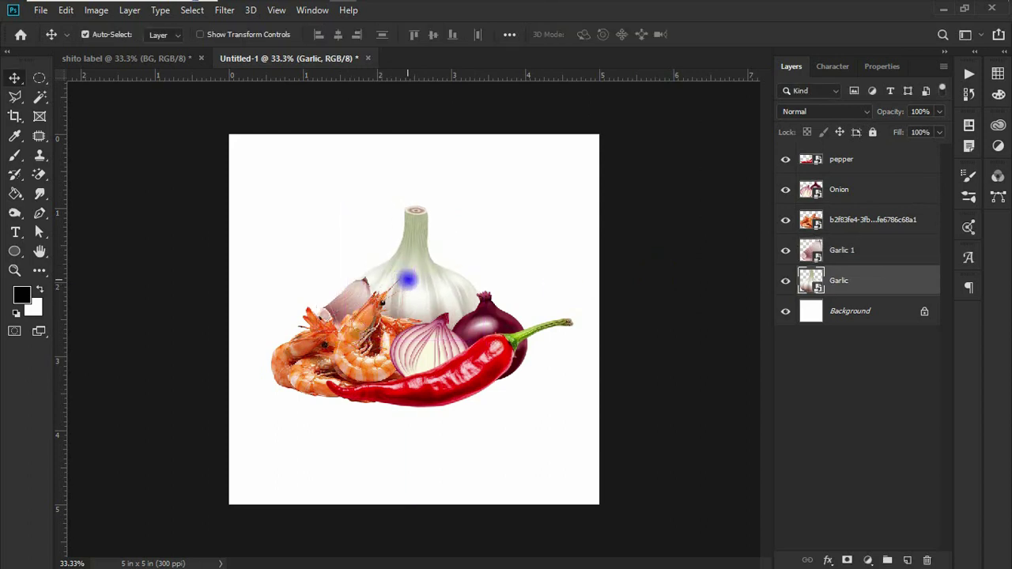
# Step: Scale the garlic bulb down slightly and reposition it behind the shrimp and onion
pyautogui.hotkey('ctrl', 't')
pyautogui.moveTo(481, 203); pyautogui.dragTo(481, 211)
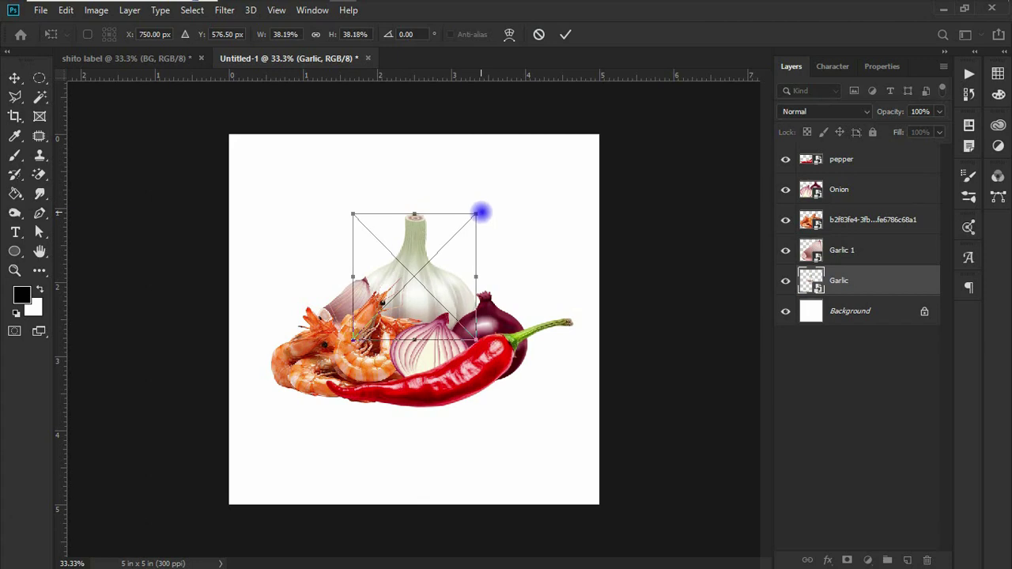
pyautogui.moveTo(482, 212)
pyautogui.mouseDown()
pyautogui.moveTo(490, 219)
pyautogui.moveTo(476, 216)
pyautogui.mouseUp()
pyautogui.moveTo(429, 276); pyautogui.dragTo(439, 254)
pyautogui.press('Return')
# Step: Shrink the shrimp image slightly to about 2.3 inches wide
pyautogui.click(362, 290)
pyautogui.click(365, 341)
pyautogui.hotkey('ctrl', 't')
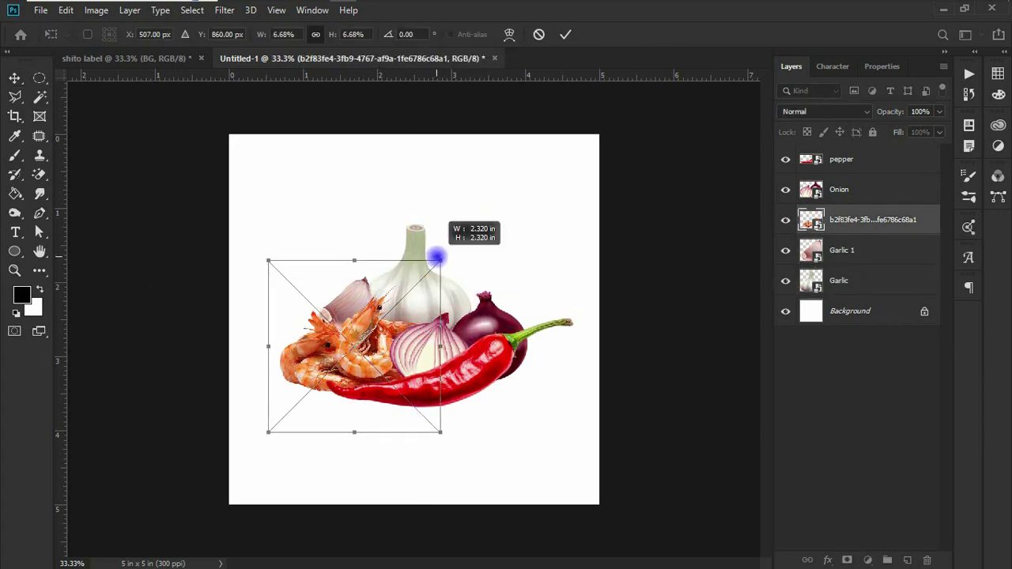
pyautogui.moveTo(340, 286); pyautogui.dragTo(342, 282)
pyautogui.press('Return')
# Step: Tighten the arrangement by moving the onion left, the pepper slightly up and right, and the garlic clove closer to the bulb
pyautogui.moveTo(409, 327)
pyautogui.mouseDown()
pyautogui.moveTo(417, 332)
pyautogui.moveTo(409, 341)
pyautogui.mouseUp()
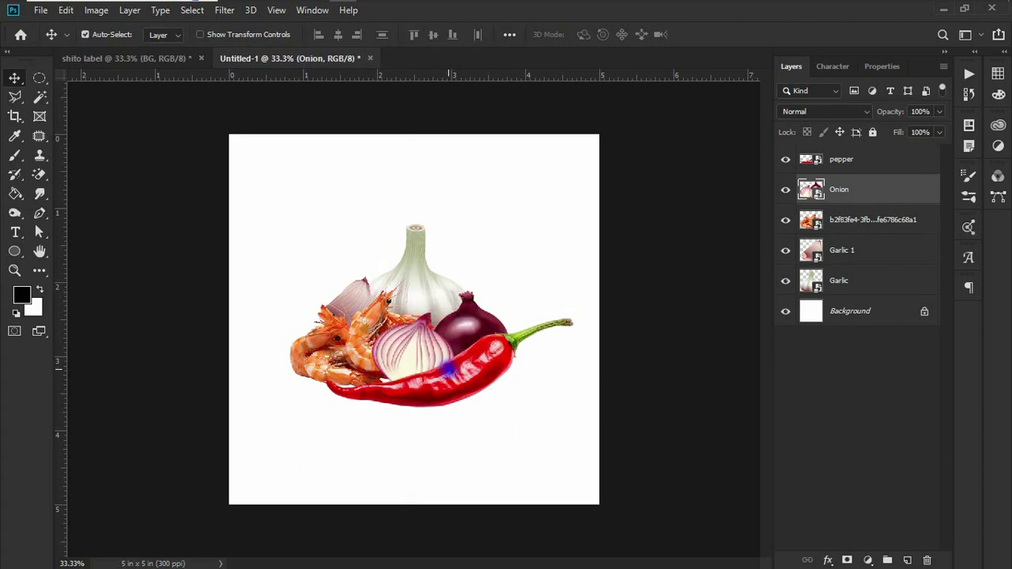
pyautogui.moveTo(442, 395); pyautogui.dragTo(458, 363)
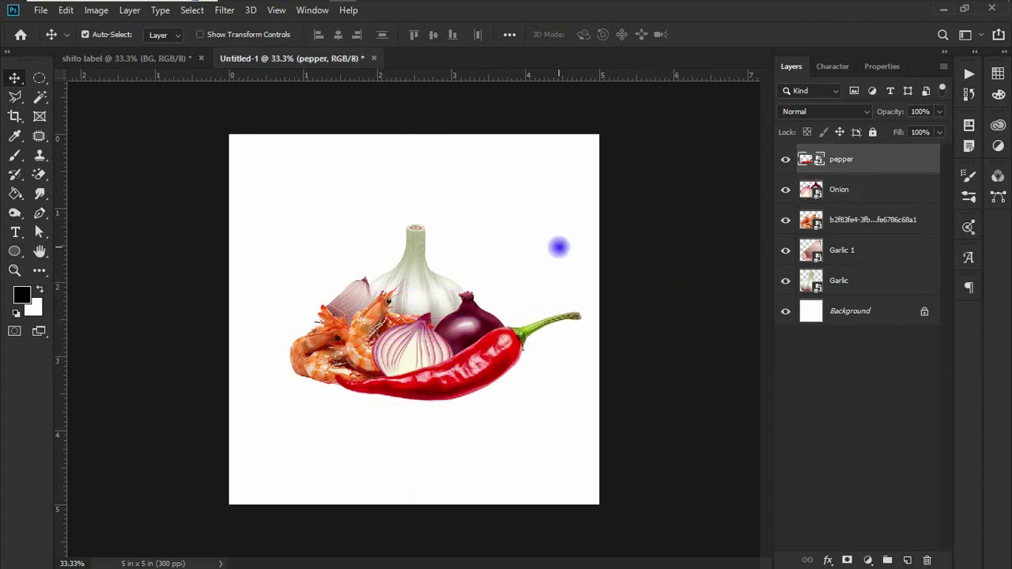
pyautogui.moveTo(353, 288); pyautogui.dragTo(369, 290)
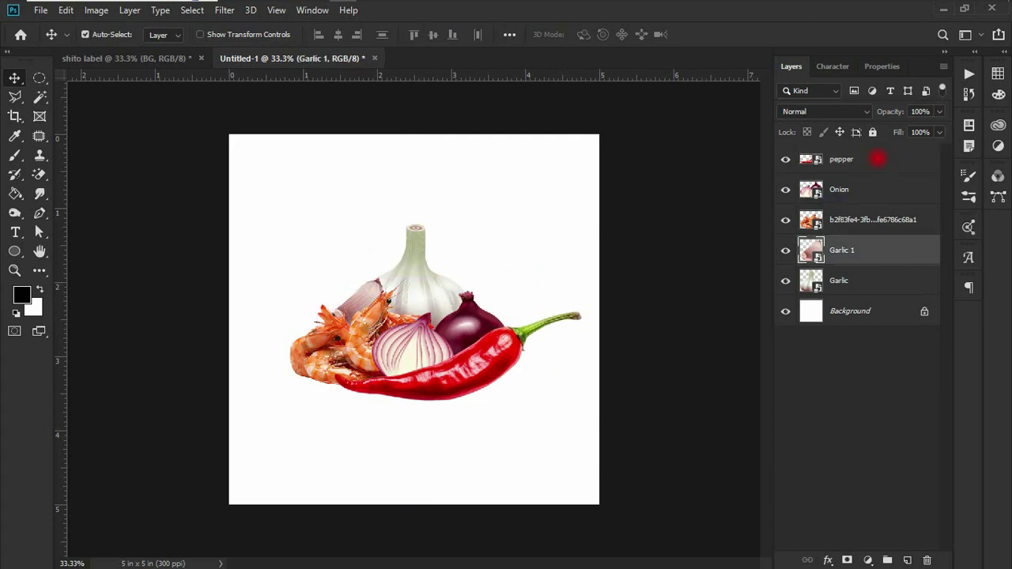
# Step: Link all five ingredient layers from pepper to Garlic and group them
pyautogui.click(877, 159)
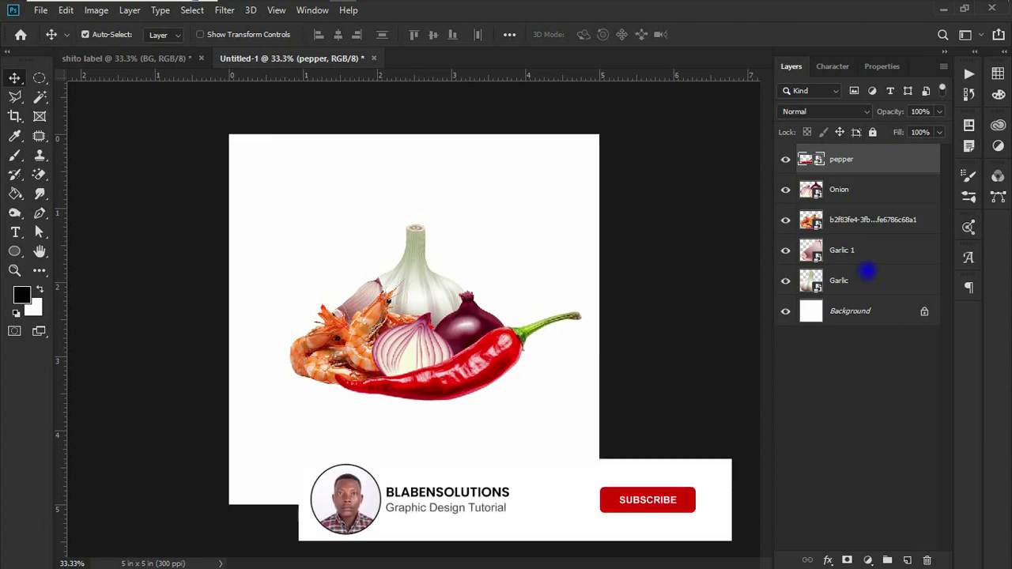
pyautogui.keyDown('shift'); pyautogui.click(867, 279); pyautogui.keyUp('shift')
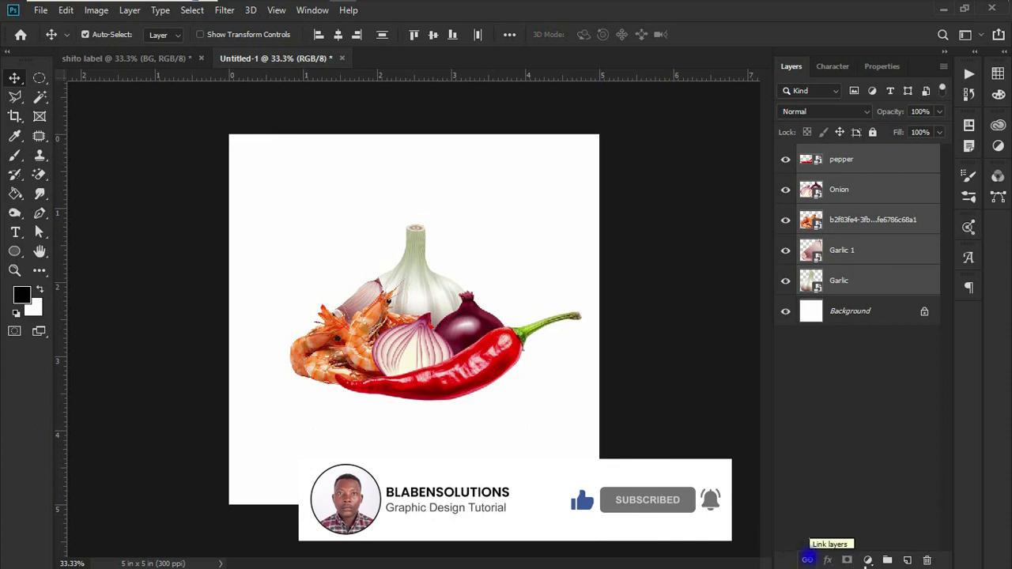
pyautogui.click(807, 560)
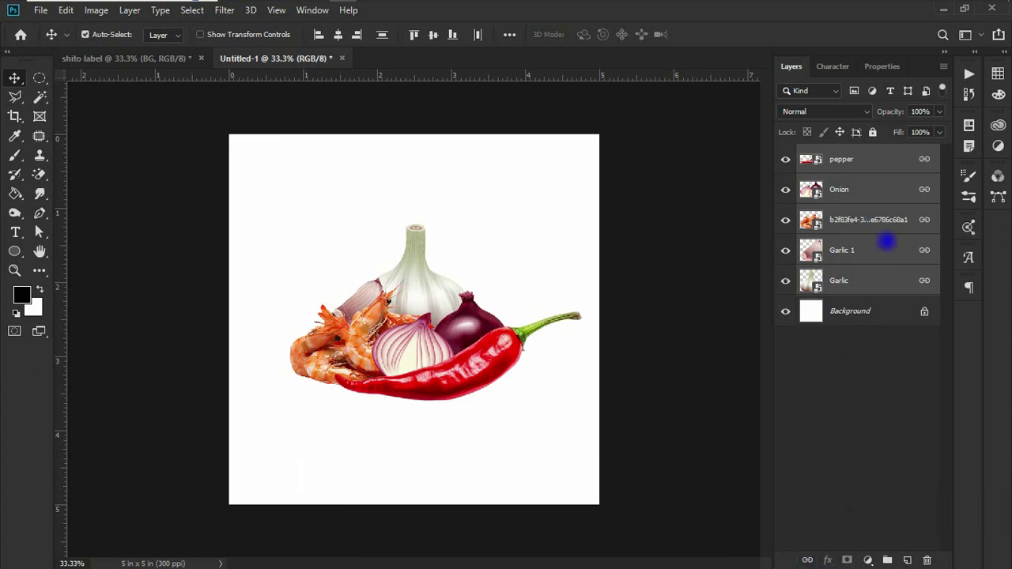
pyautogui.hotkey('ctrl', 'g')
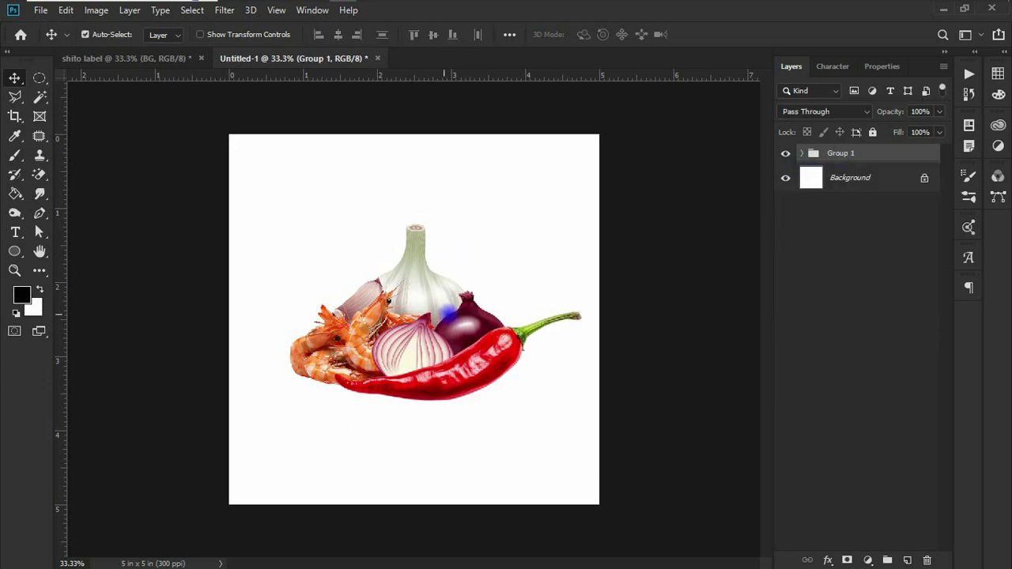
# Step: Copy the ingredient group into the shito label document, name it items and scale it down at the label's centre
pyautogui.moveTo(825, 152); pyautogui.dragTo(423, 332)
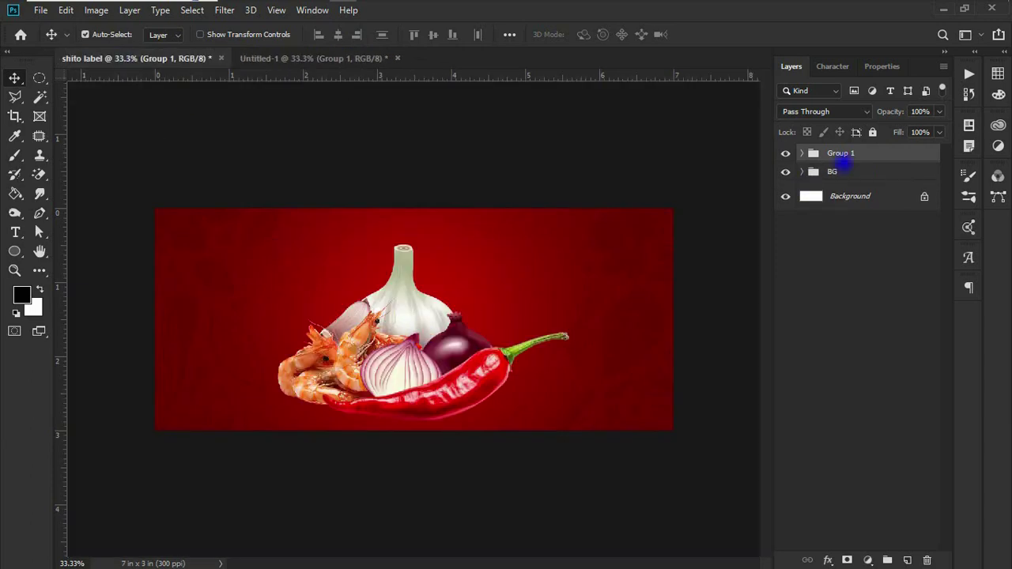
pyautogui.doubleClick(841, 152)
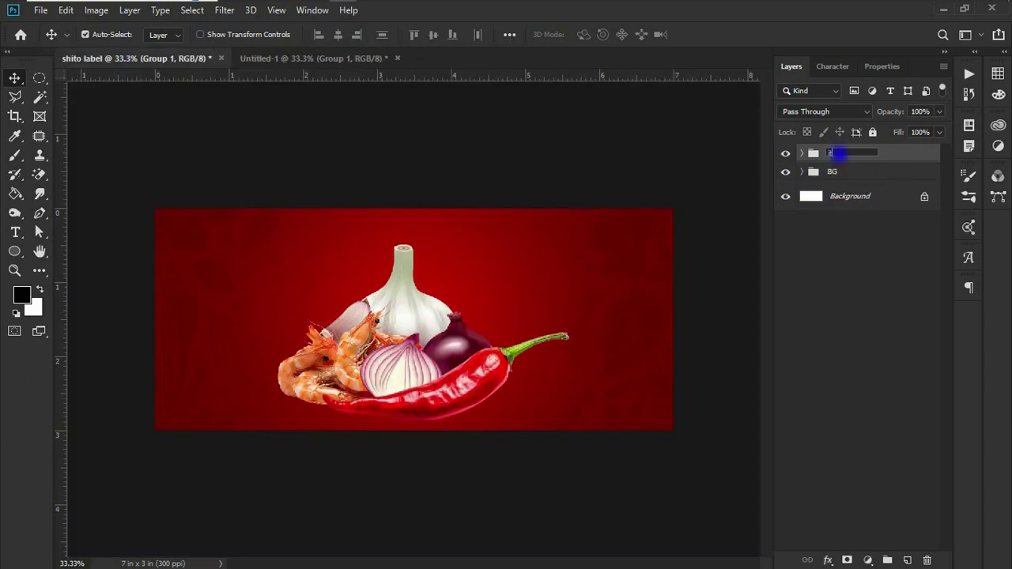
pyautogui.write('items')
pyautogui.press('Return')
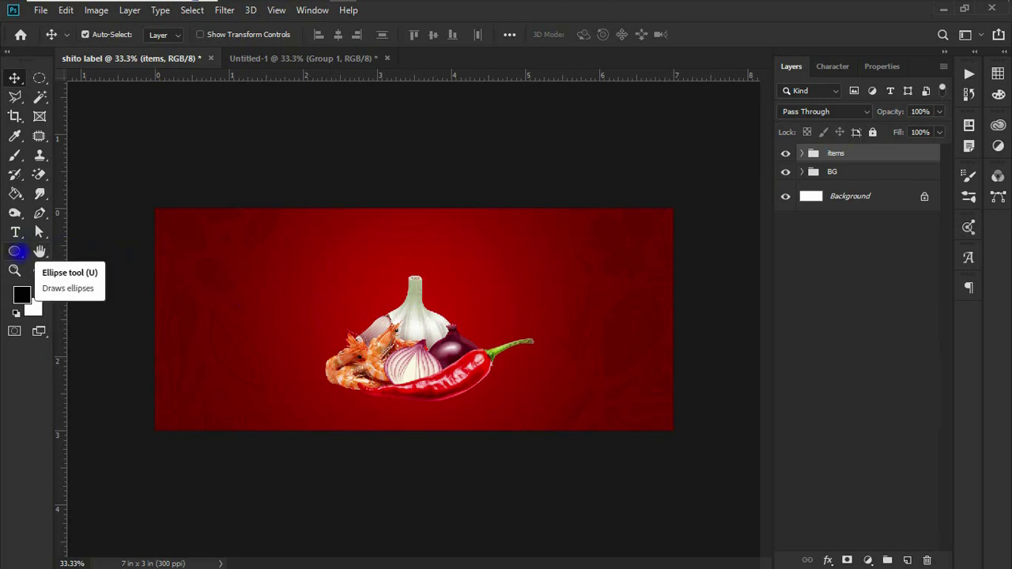
# Step: Draw a white rectangle about 828 x 495 px over the ingredients at the label's centre, without a stroke
pyautogui.moveTo(15, 251); pyautogui.dragTo(69, 252)
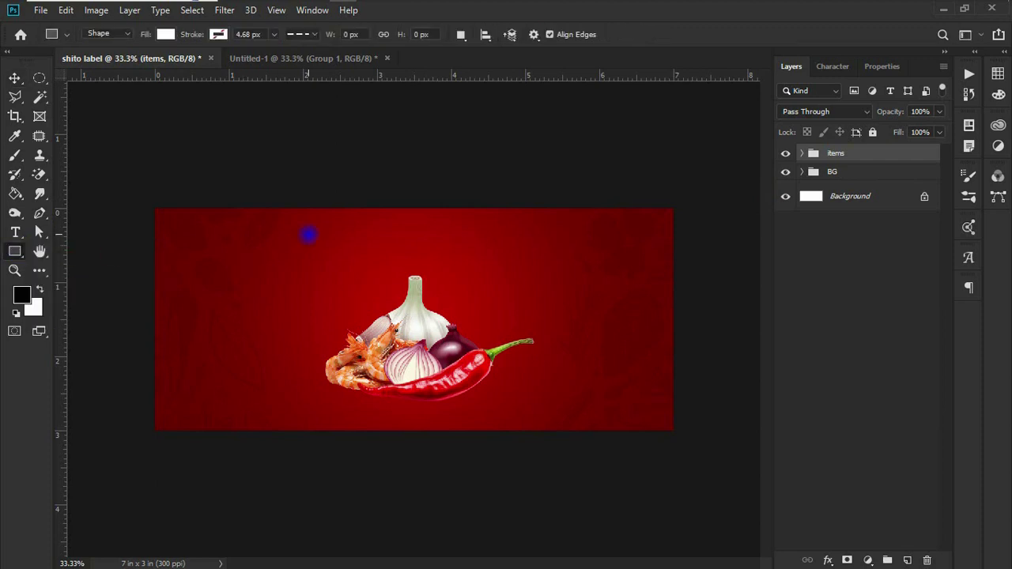
pyautogui.moveTo(330, 254); pyautogui.dragTo(536, 375)
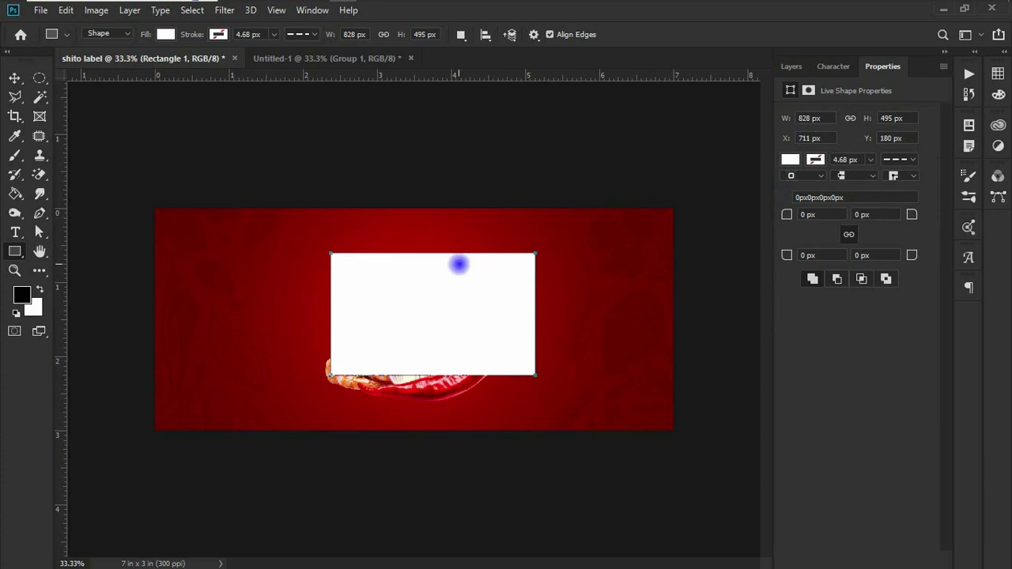
pyautogui.click(14, 77)
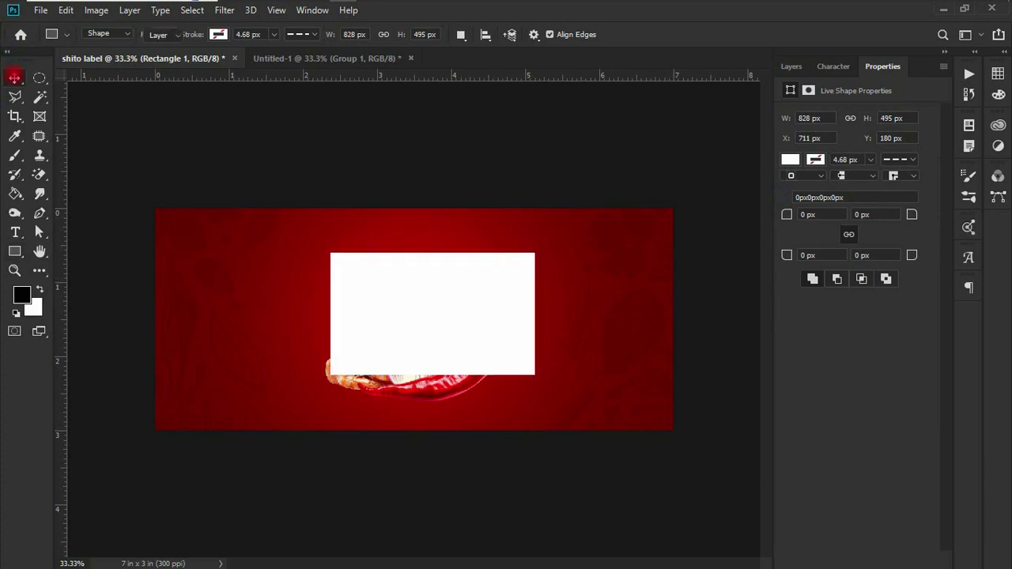
# Step: Move the white rectangle to about X 636, Y 95 px and warp its top and bottom edges outward into shallow curves
pyautogui.moveTo(399, 331); pyautogui.dragTo(377, 310)
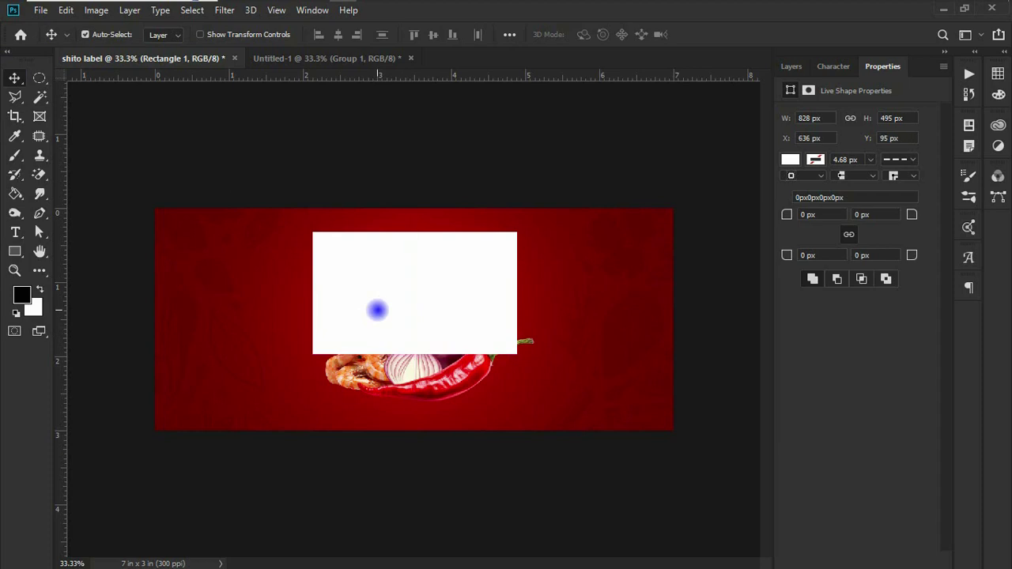
pyautogui.press('ctrl')
pyautogui.hotkey('ctrl', 't')
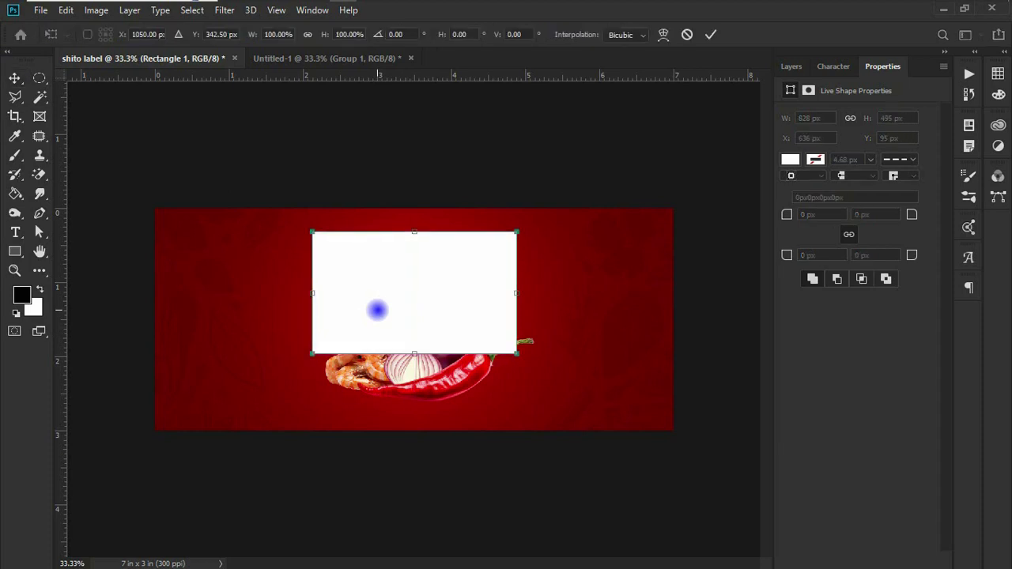
pyautogui.rightClick(405, 299)
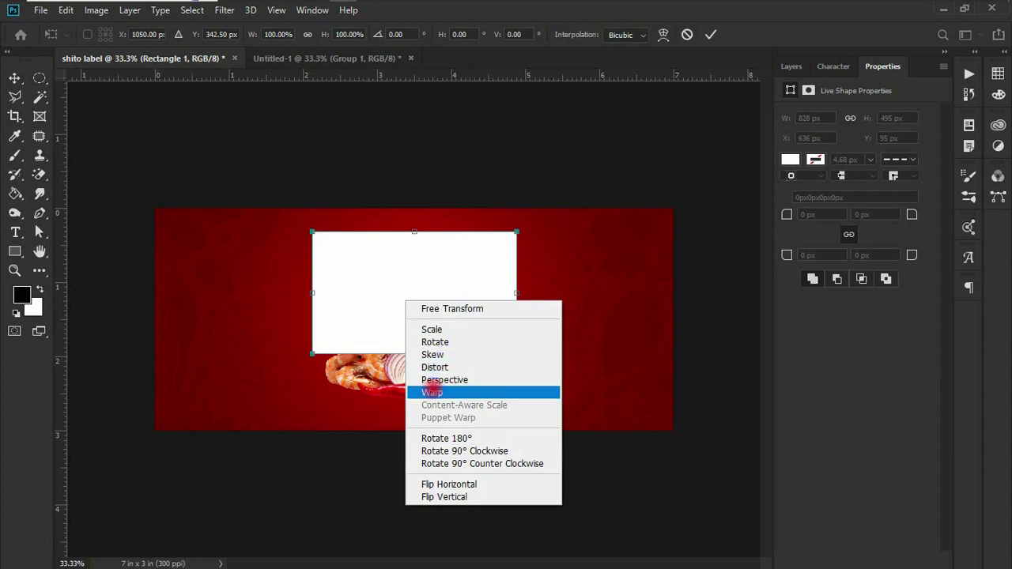
pyautogui.click(432, 392)
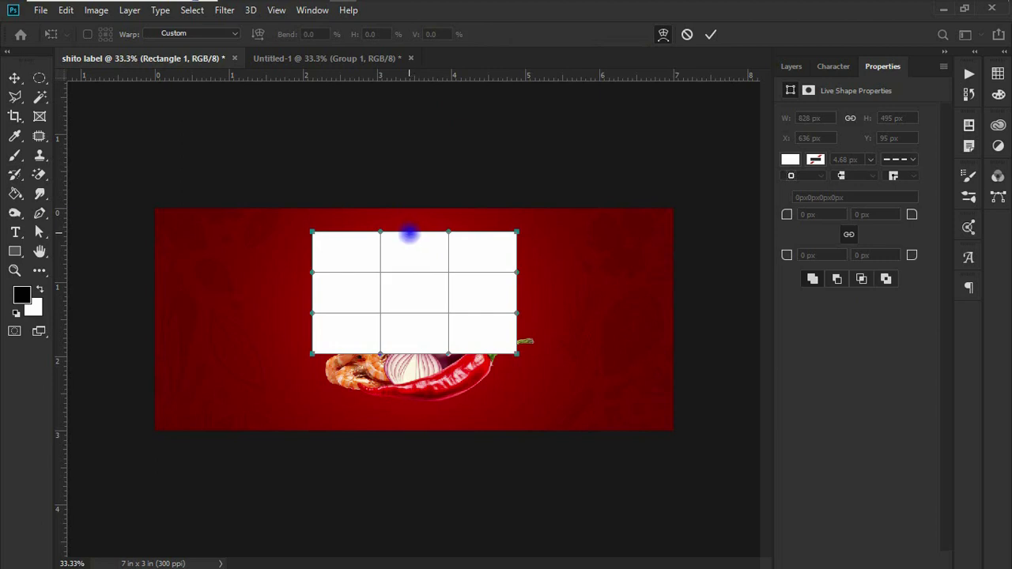
pyautogui.moveTo(409, 233); pyautogui.dragTo(407, 218)
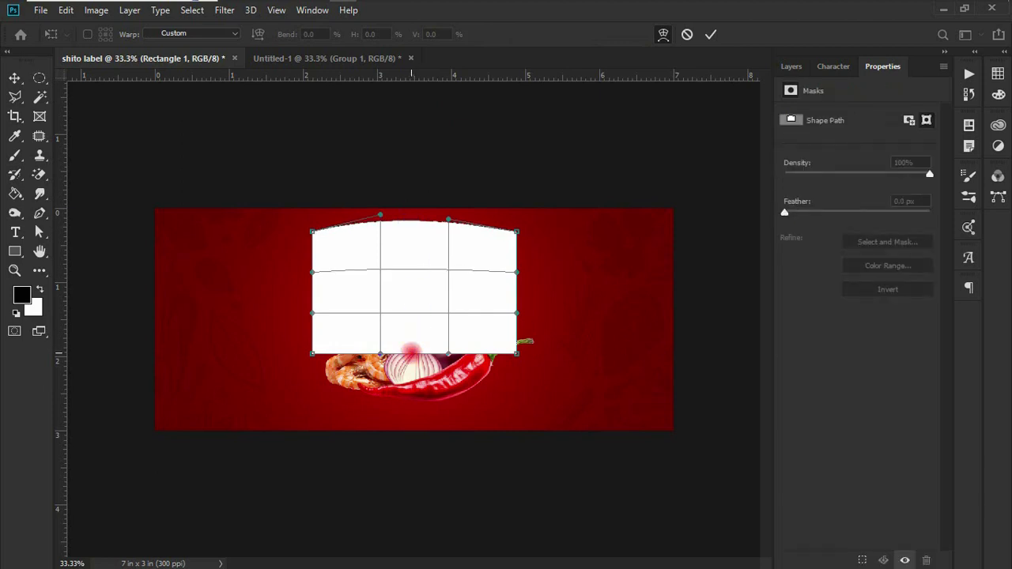
pyautogui.moveTo(411, 350); pyautogui.dragTo(411, 365)
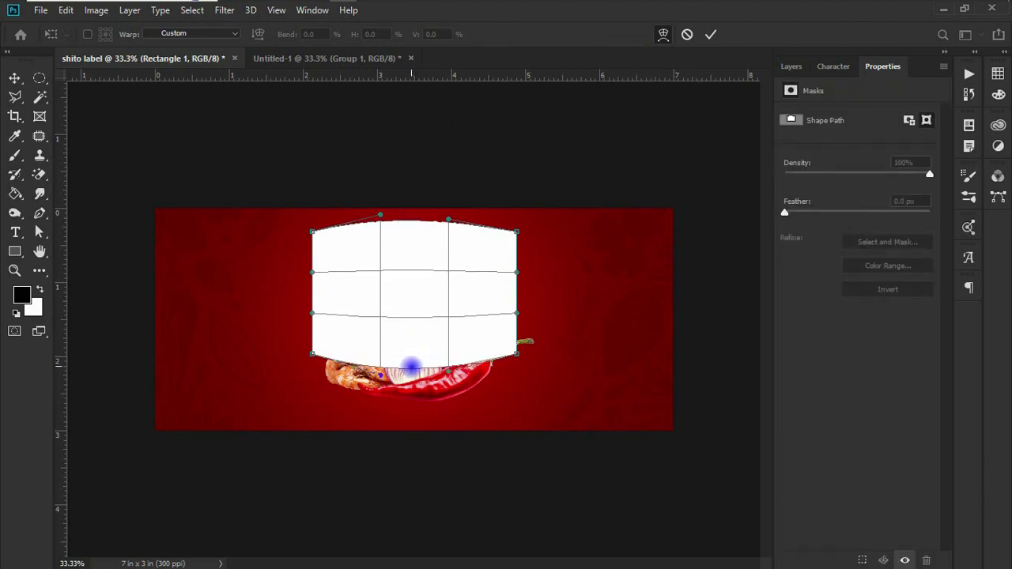
# Step: Warp the rectangle's right and left edges outward into matching curves, apply the warp and nudge the shape slightly up
pyautogui.moveTo(515, 284); pyautogui.dragTo(527, 287)
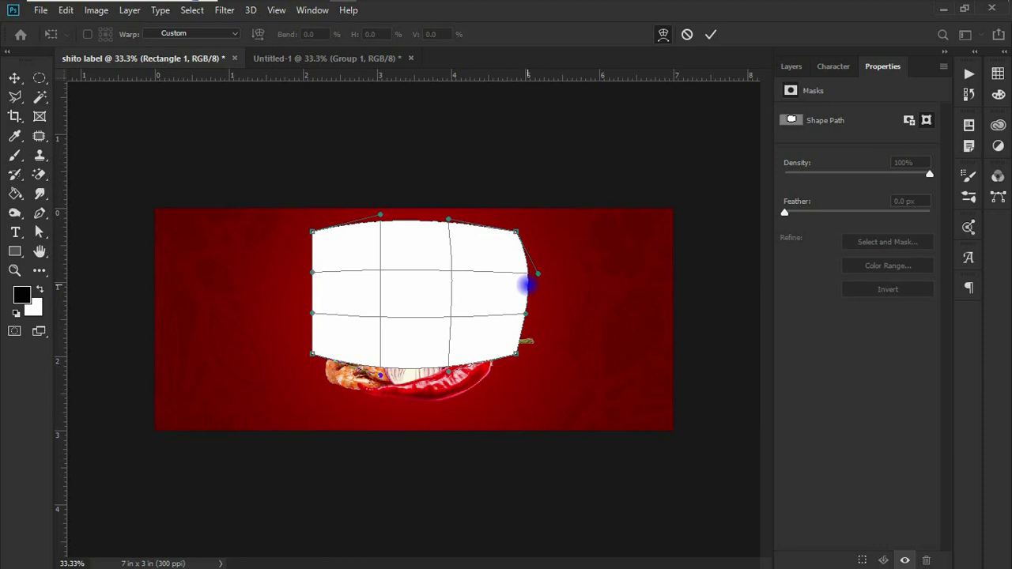
pyautogui.hotkey('ctrl', 'z')
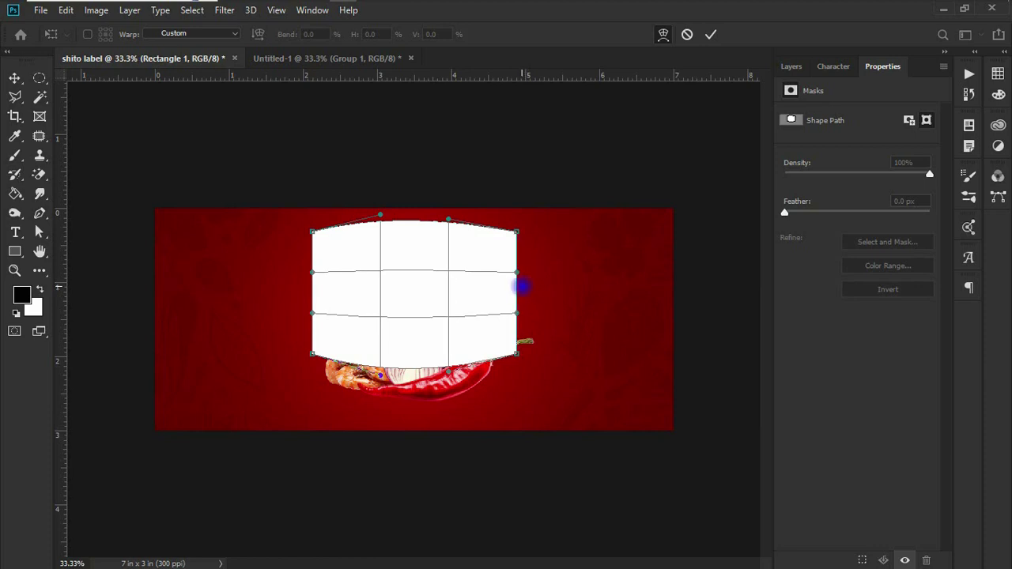
pyautogui.moveTo(512, 291); pyautogui.dragTo(531, 289)
pyautogui.click(313, 295)
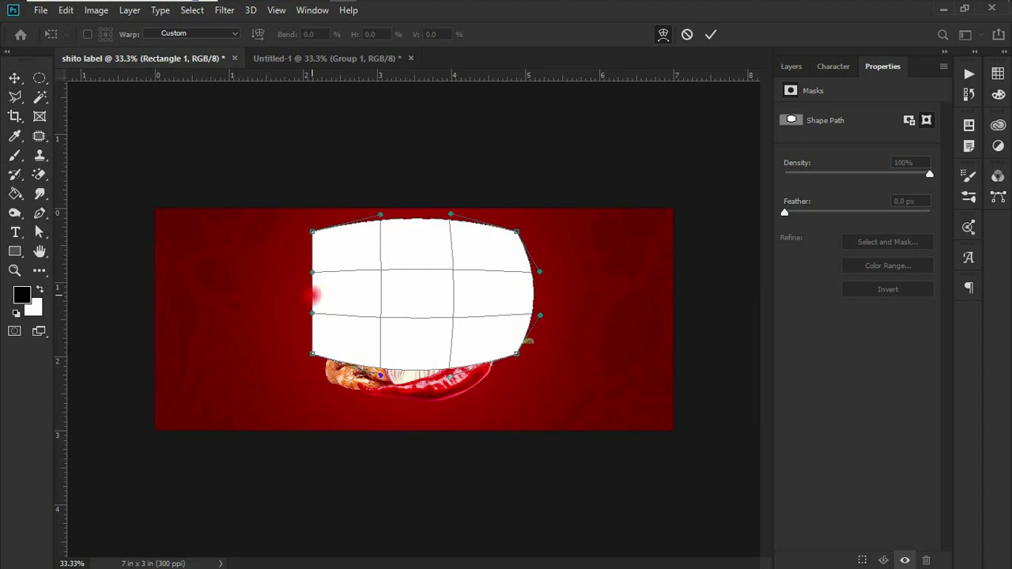
pyautogui.moveTo(314, 294); pyautogui.dragTo(294, 295)
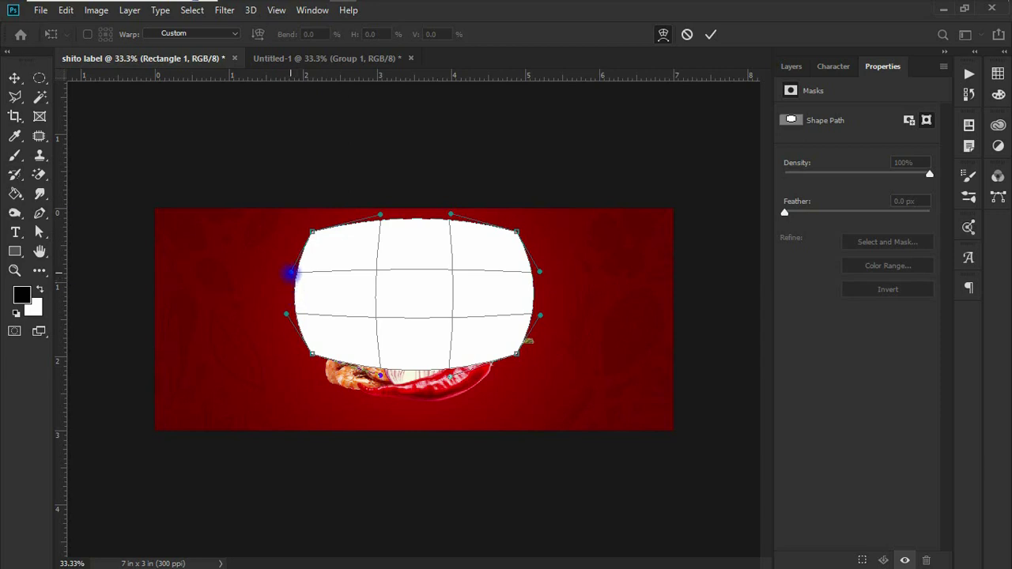
pyautogui.moveTo(290, 273); pyautogui.dragTo(287, 273)
pyautogui.click(14, 77)
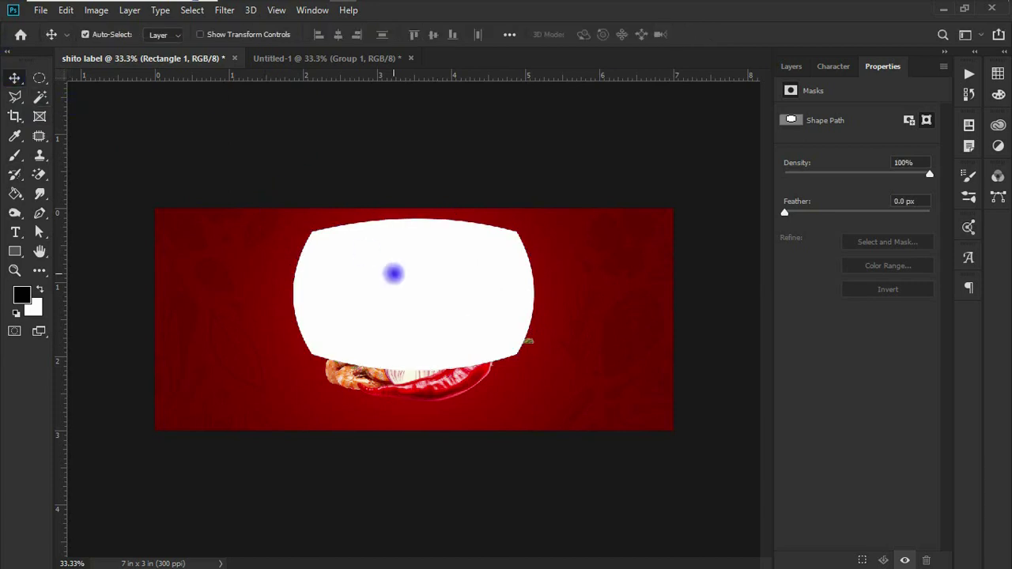
pyautogui.moveTo(392, 273); pyautogui.dragTo(388, 271)
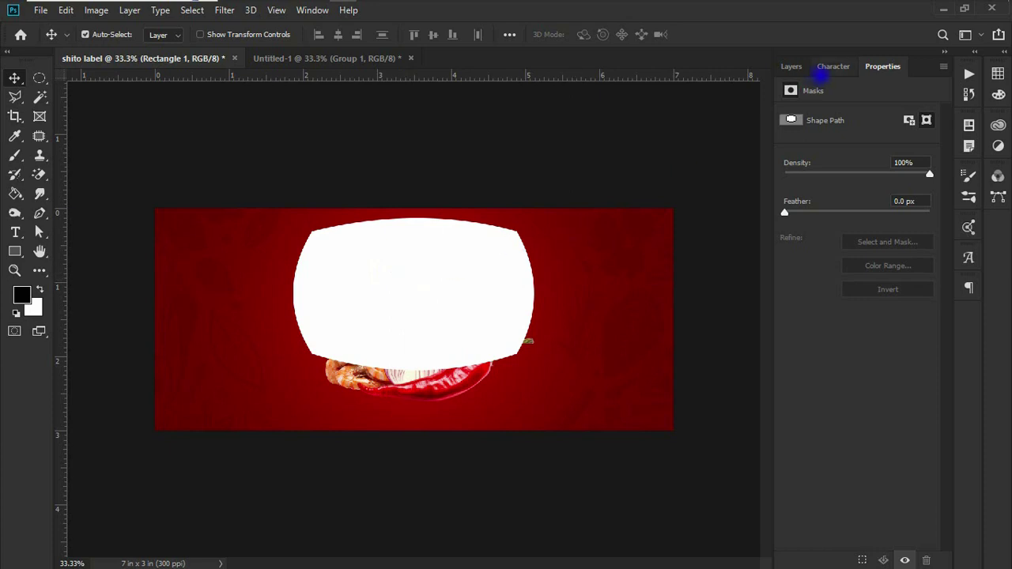
# Step: Add a Gradient Overlay effect to the warped rectangle layer, keeping the shape in view beside the effect settings
pyautogui.click(790, 64)
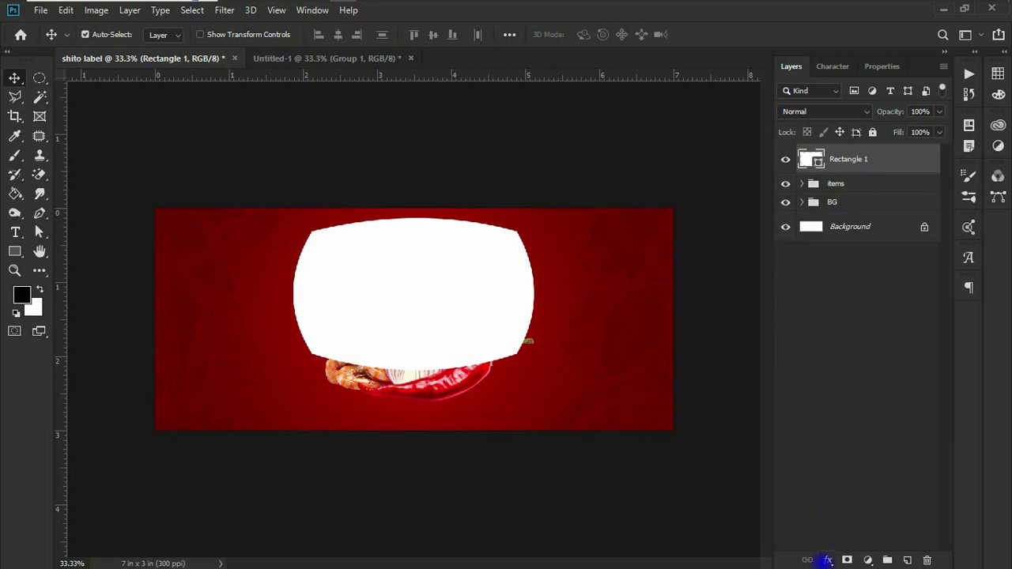
pyautogui.click(827, 560)
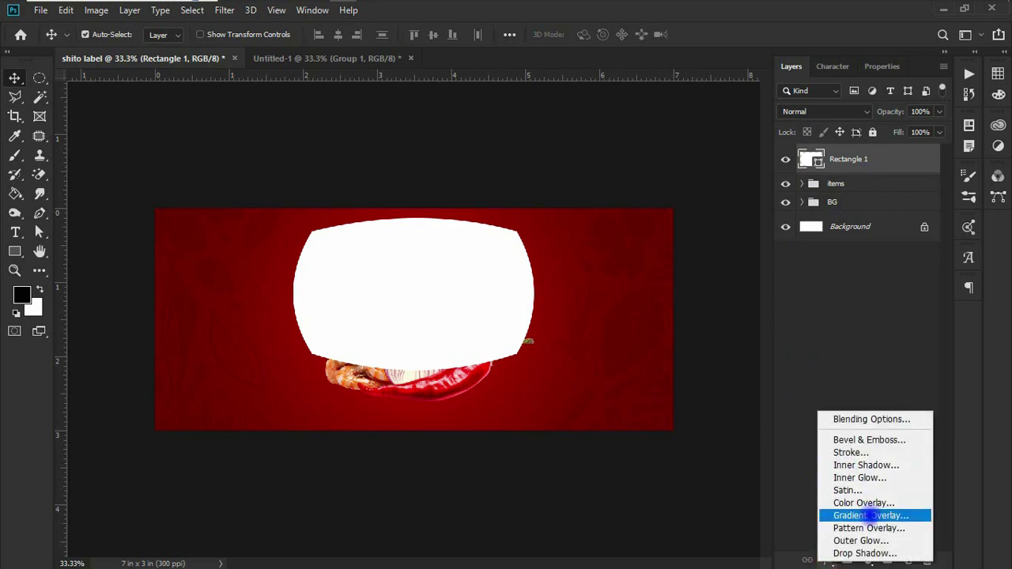
pyautogui.click(870, 515)
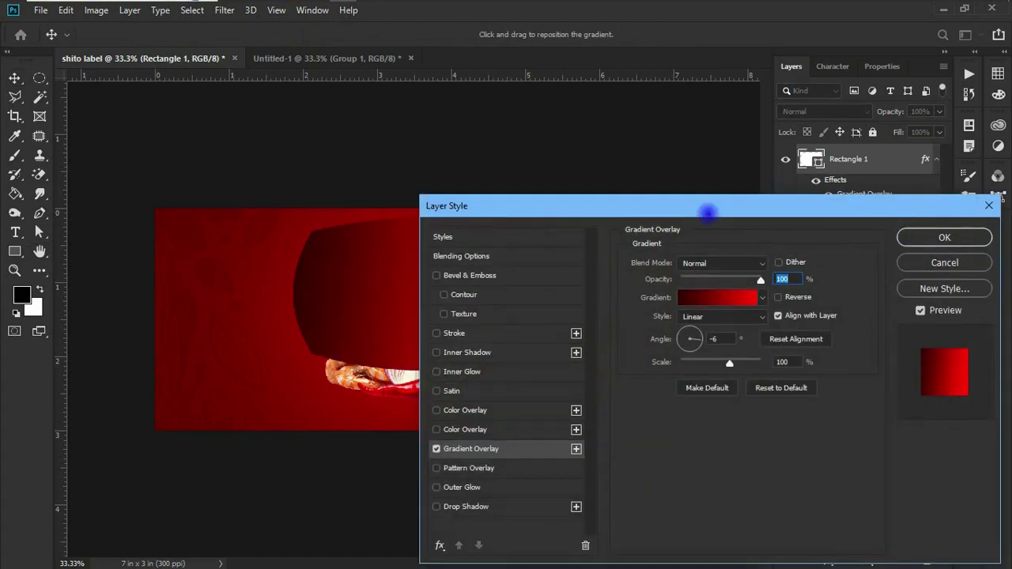
pyautogui.moveTo(707, 212); pyautogui.dragTo(871, 194)
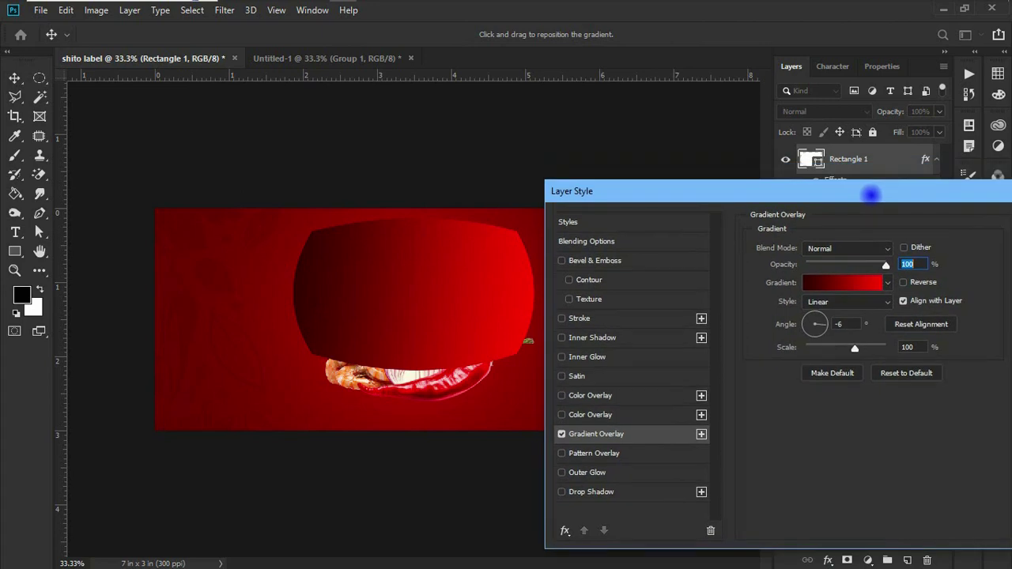
# Step: Set the overlay gradient's start colour to #350201 and its end colour to #ff0801
pyautogui.click(847, 283)
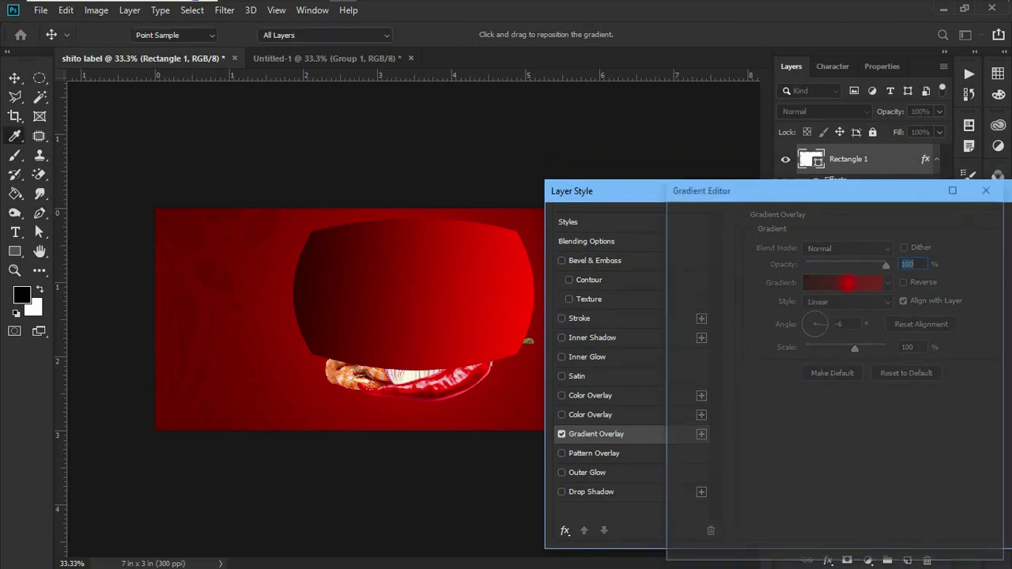
pyautogui.click(686, 460)
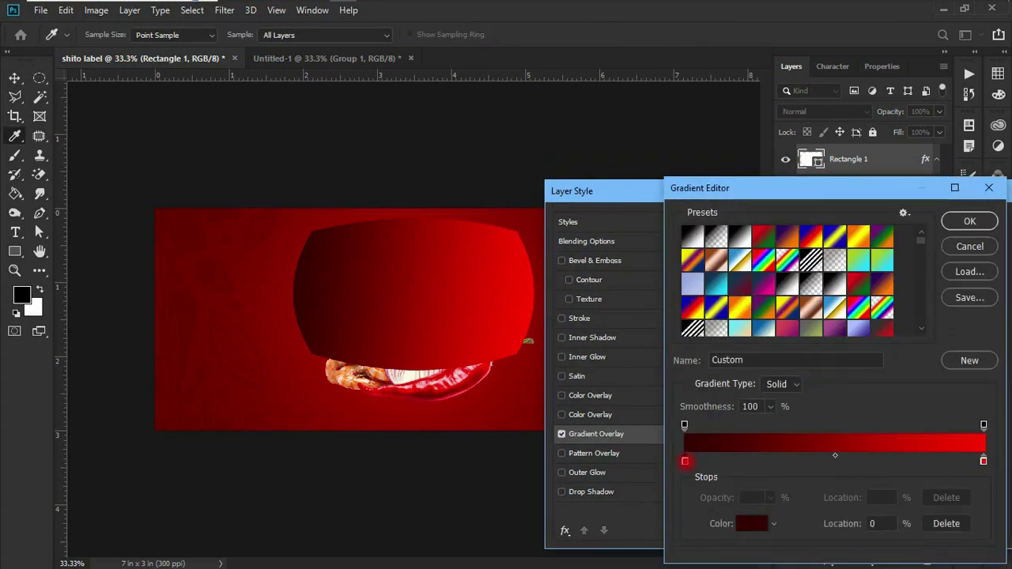
pyautogui.click(752, 523)
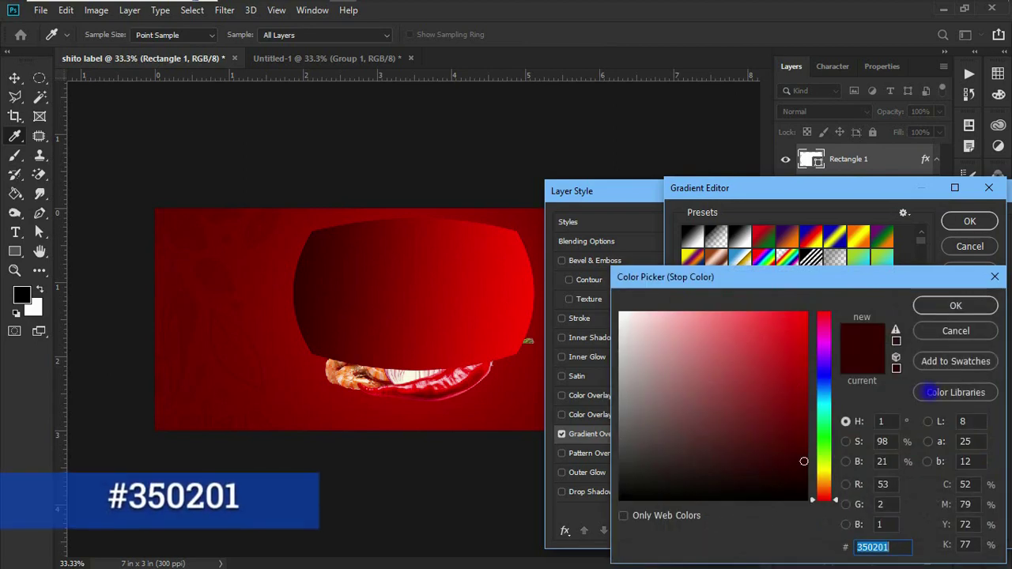
pyautogui.click(924, 304)
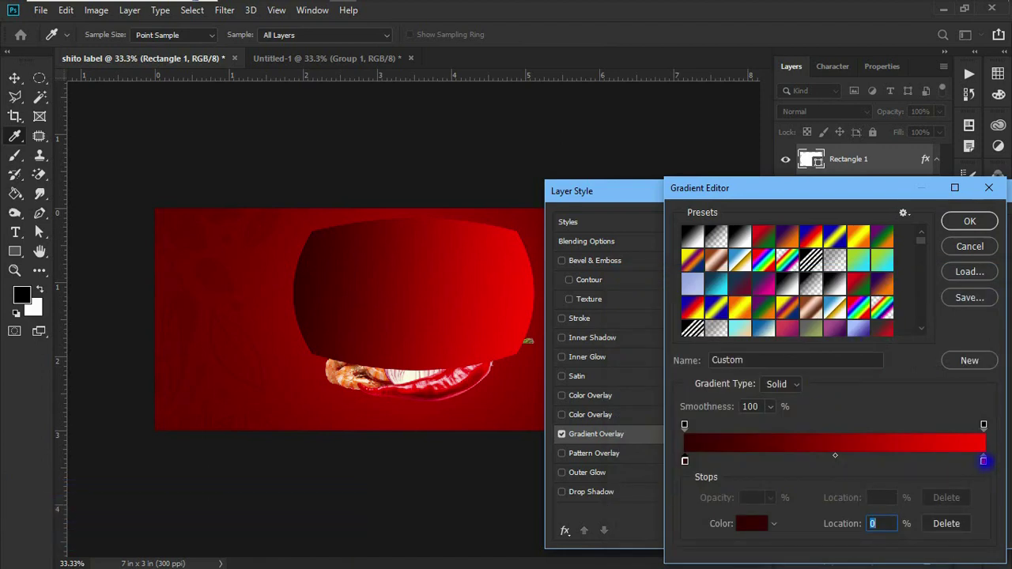
pyautogui.click(984, 460)
pyautogui.click(751, 523)
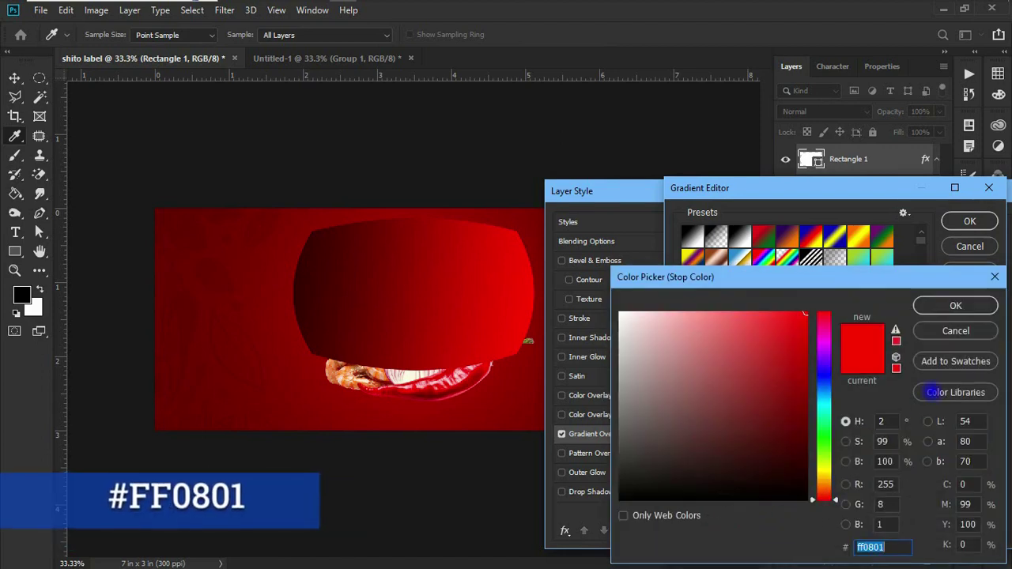
pyautogui.click(955, 305)
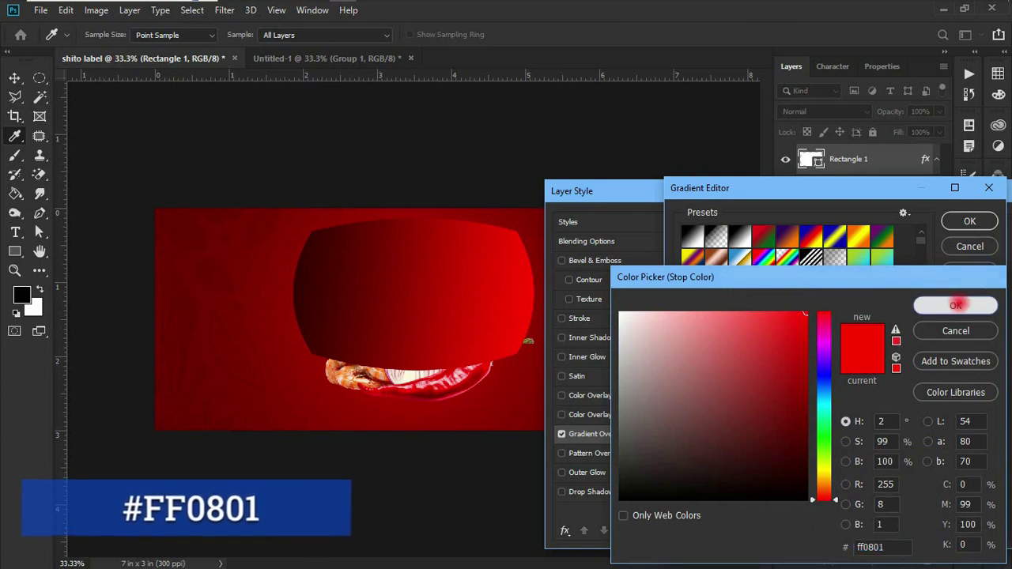
pyautogui.click(971, 221)
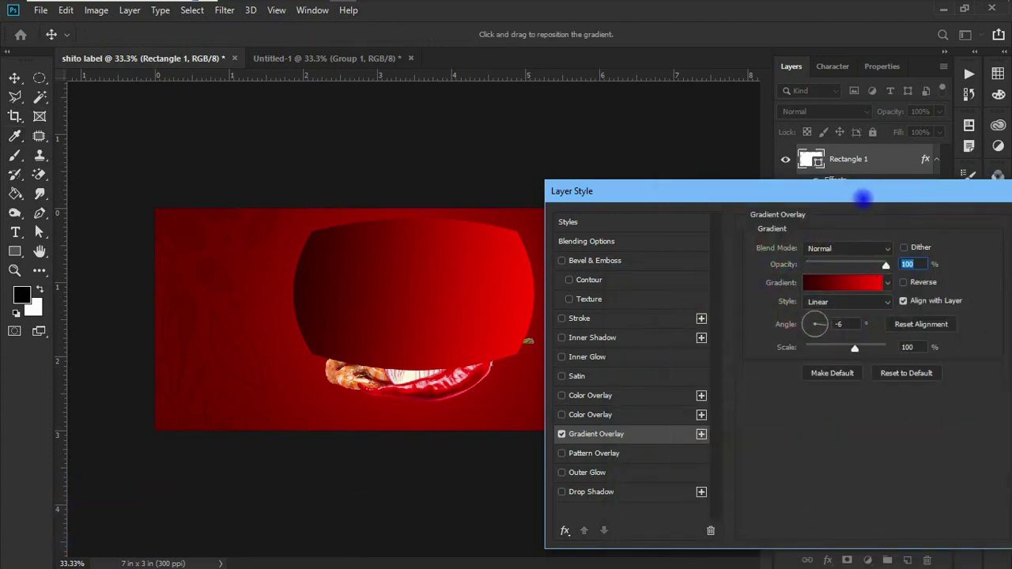
# Step: Add a 16 px stroke effect to the warped rectangle, positioned inside the shape
pyautogui.moveTo(859, 194); pyautogui.dragTo(849, 175)
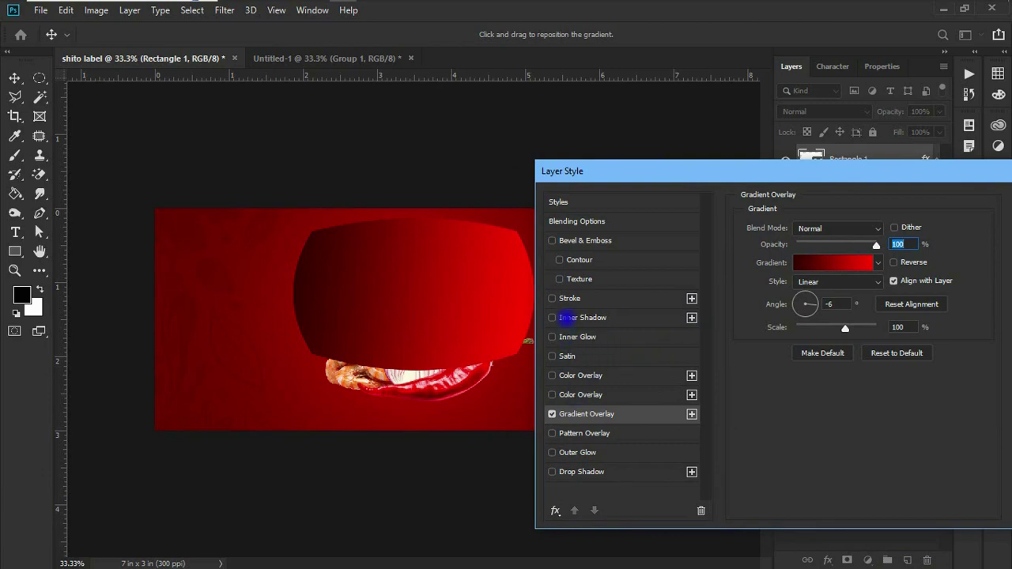
pyautogui.click(569, 298)
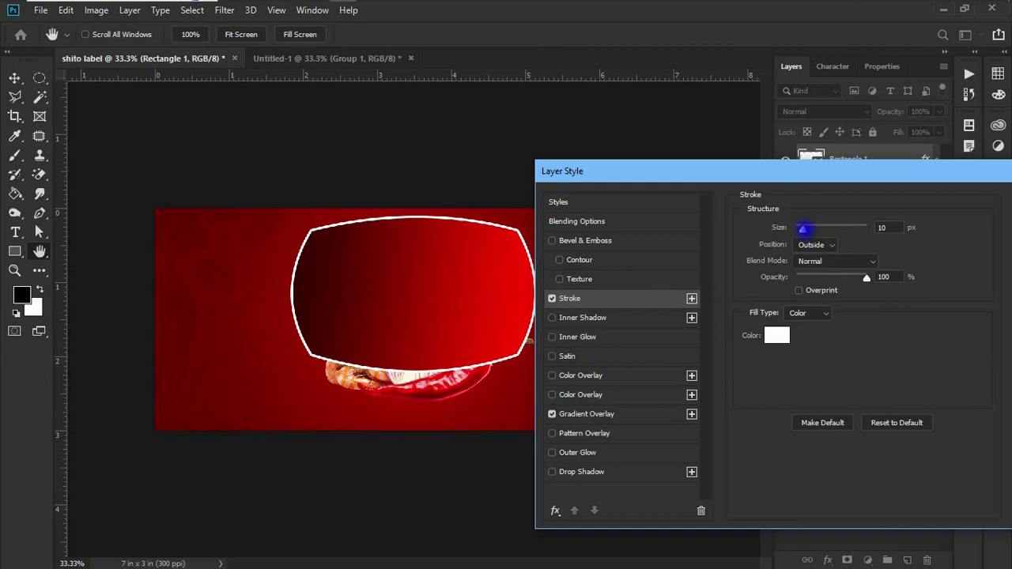
pyautogui.moveTo(802, 229); pyautogui.dragTo(804, 228)
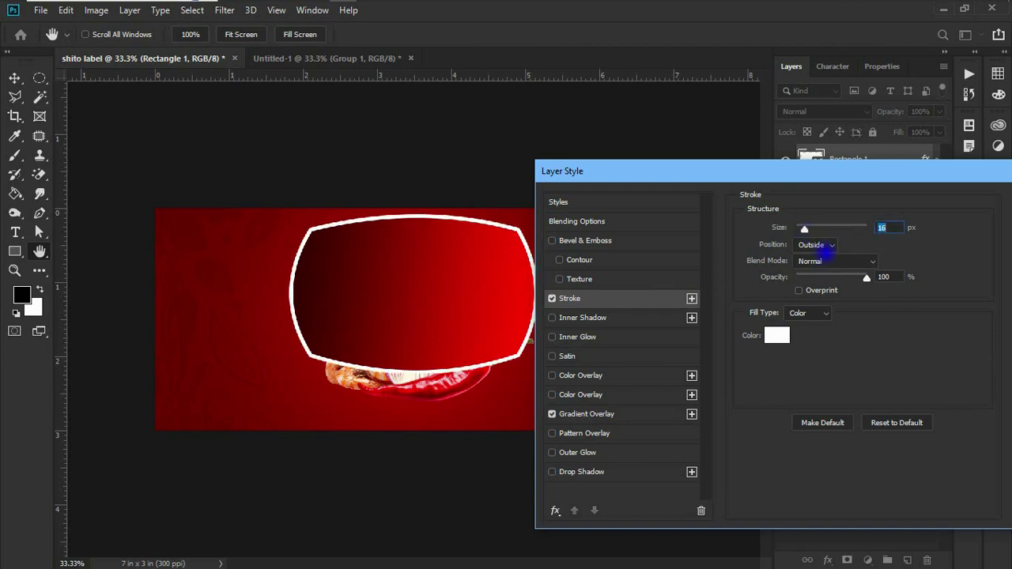
pyautogui.click(830, 245)
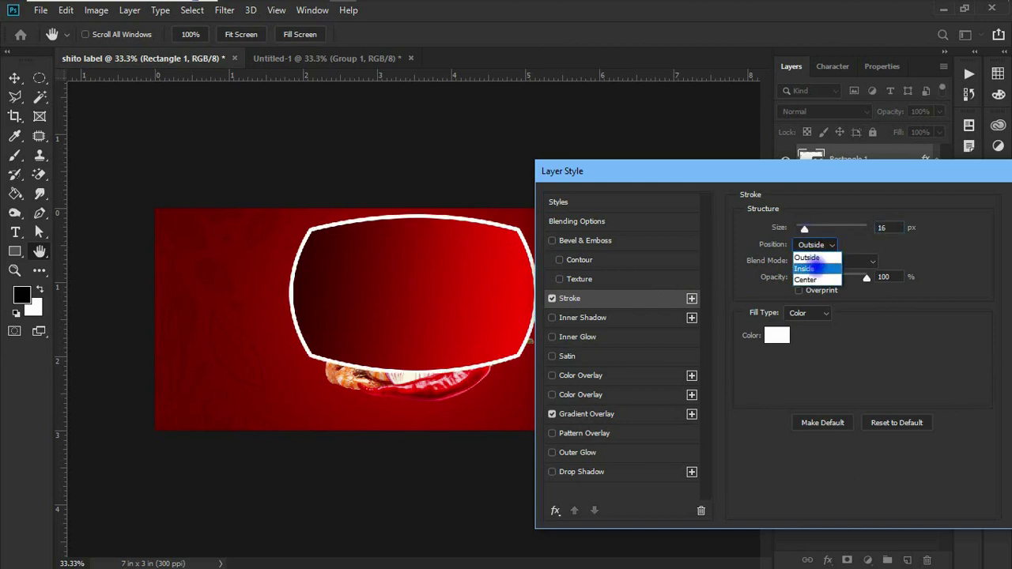
pyautogui.click(814, 268)
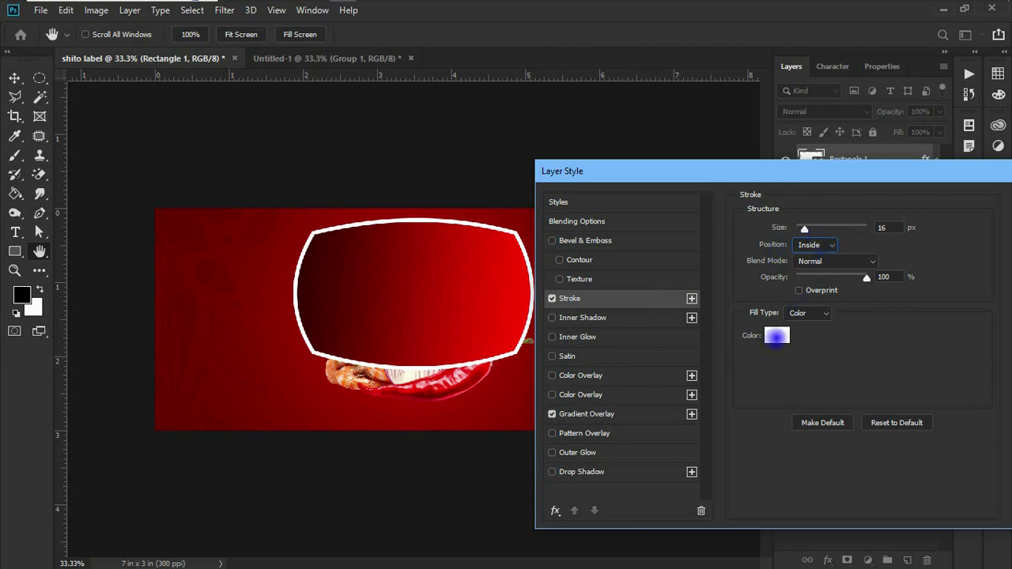
# Step: Fill the stroke with the gold 5 gradient preset and apply the layer effects
pyautogui.click(822, 313)
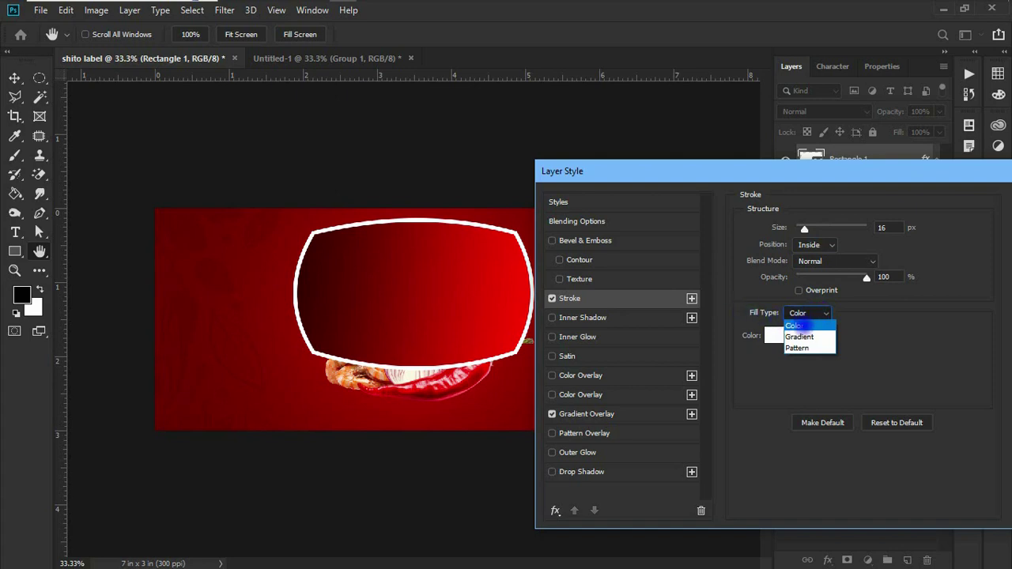
pyautogui.click(798, 337)
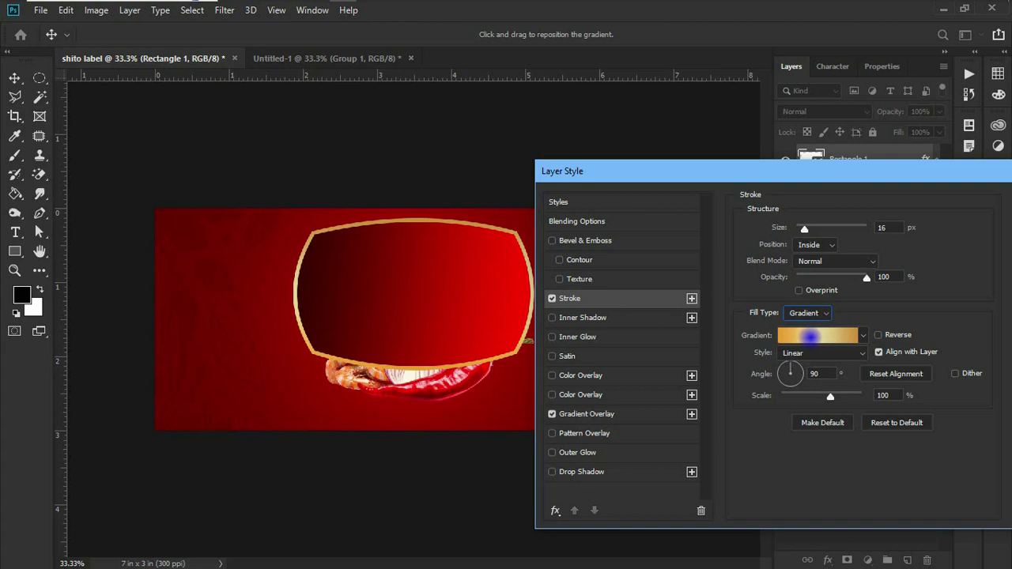
pyautogui.click(812, 337)
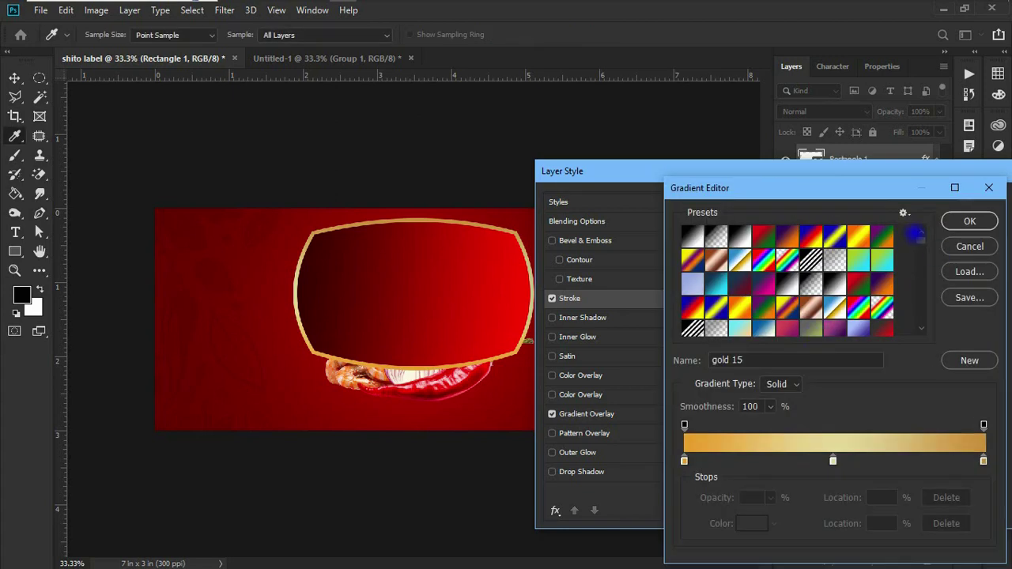
pyautogui.moveTo(921, 239); pyautogui.dragTo(922, 300)
pyautogui.click(762, 268)
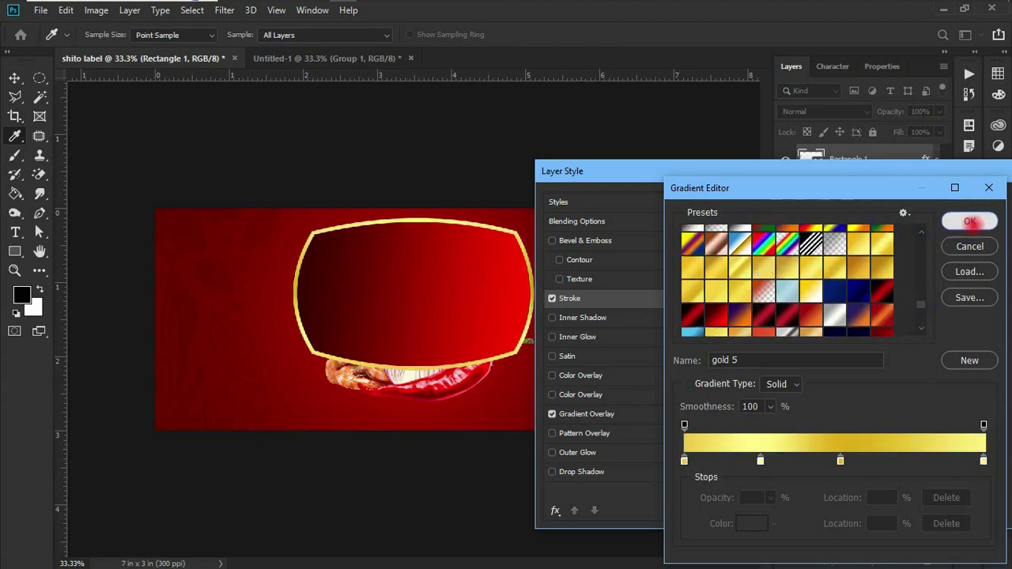
pyautogui.click(971, 221)
pyautogui.moveTo(956, 172); pyautogui.dragTo(820, 170)
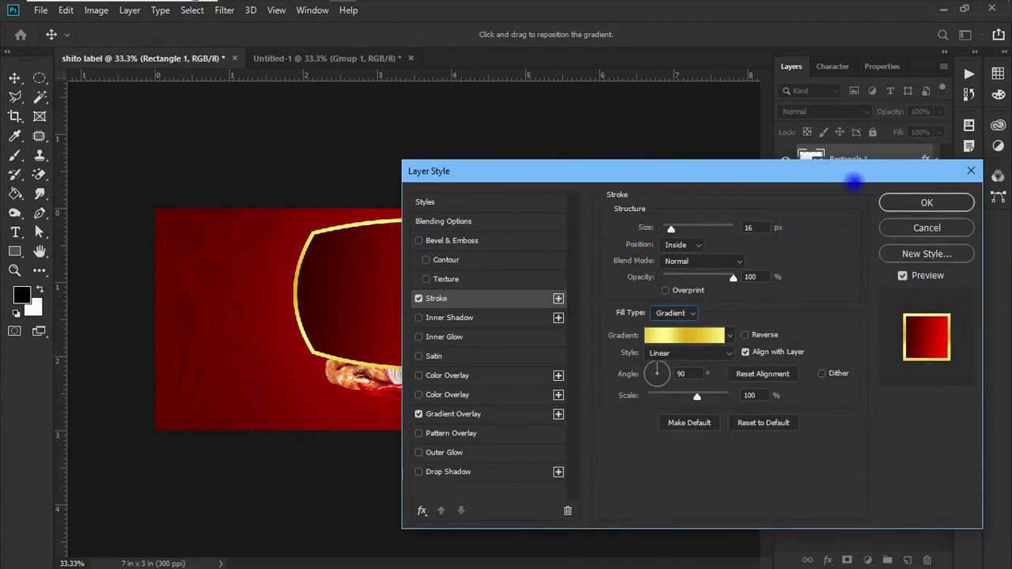
pyautogui.click(917, 202)
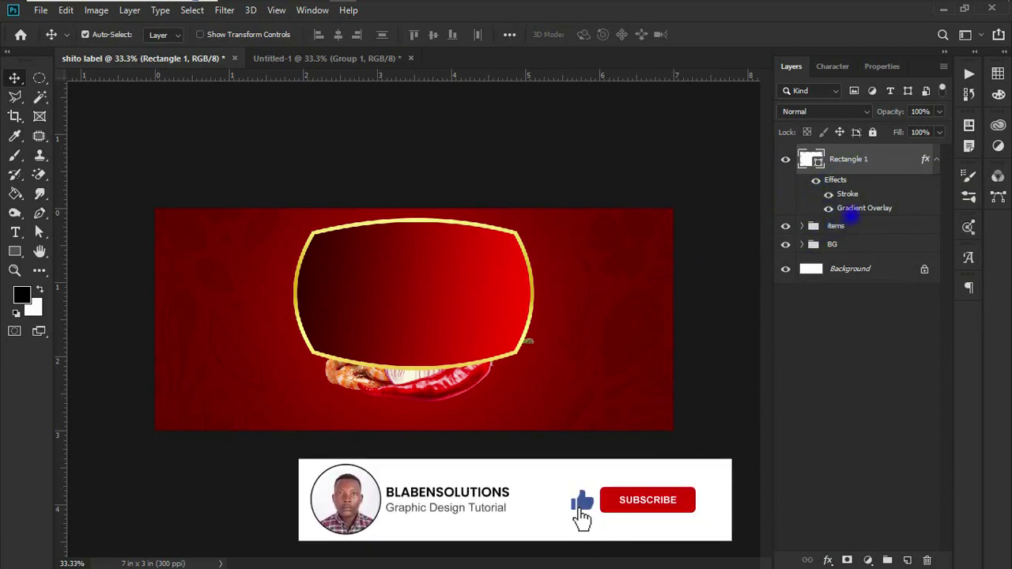
# Step: Place the Rectangle 1 layer beneath the items group and move the ingredients slightly down over the panel's lower edge
pyautogui.moveTo(865, 159); pyautogui.dragTo(850, 235)
pyautogui.moveTo(446, 308); pyautogui.dragTo(447, 328)
pyautogui.click(470, 310)
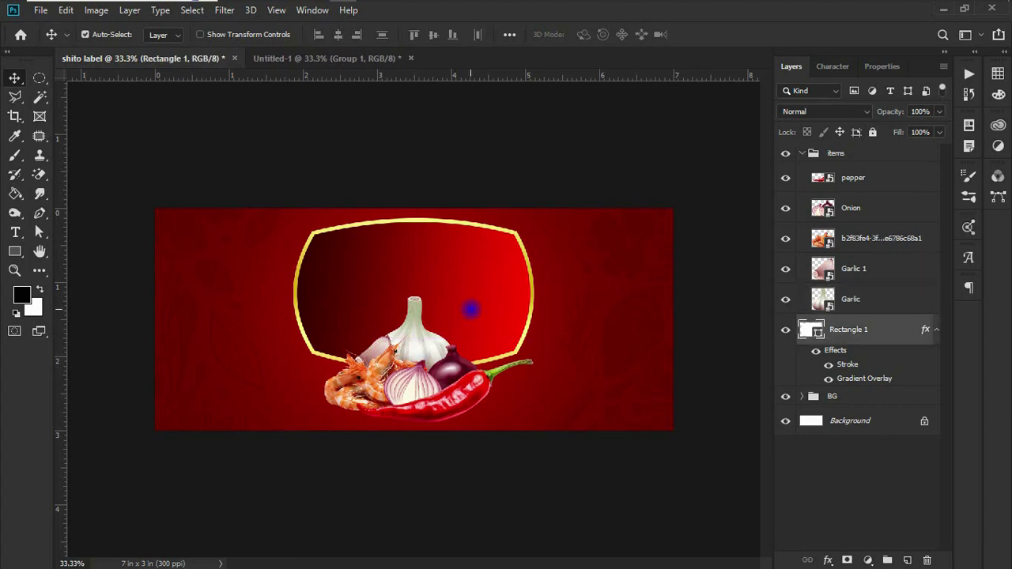
# Step: Scale the gold-bordered Rectangle 1 panel down slightly about its centre
pyautogui.hotkey('ctrl', 't')
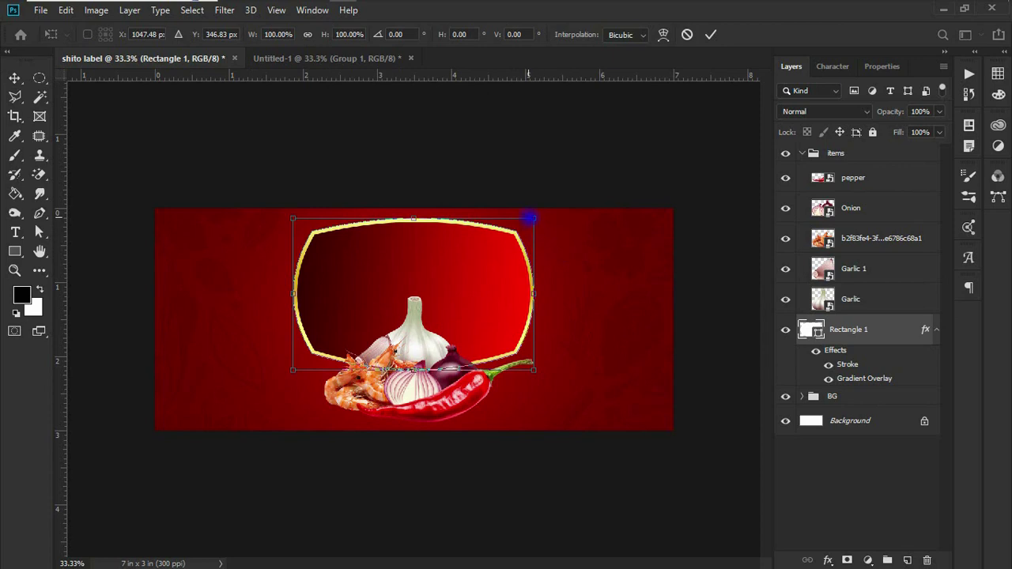
pyautogui.moveTo(534, 218); pyautogui.dragTo(518, 227)
pyautogui.doubleClick(478, 270)
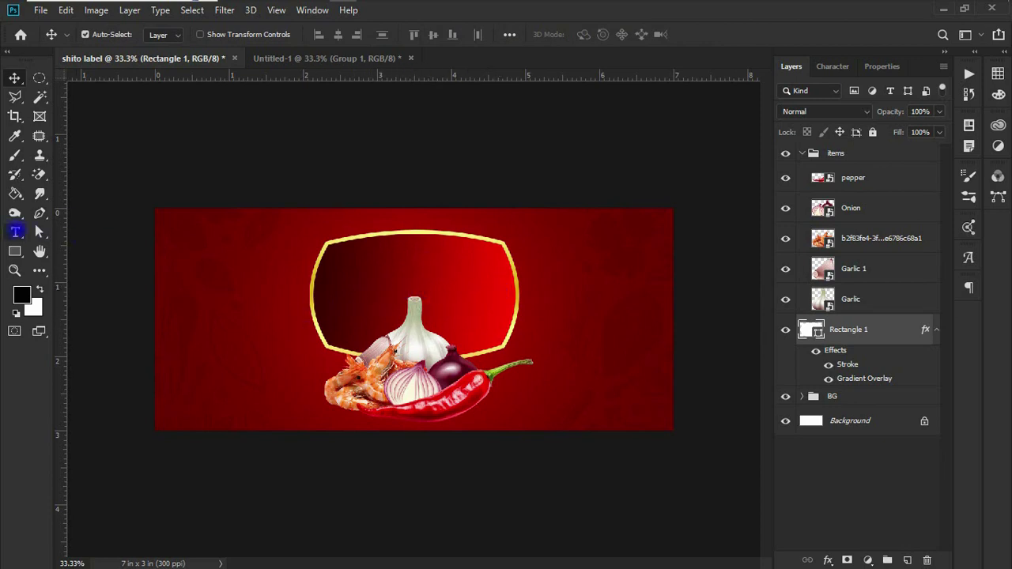
# Step: Start a text line beside the central panel and copy the word "Delicious" from New Text Document.txt in the Resources Shito folder
pyautogui.click(15, 231)
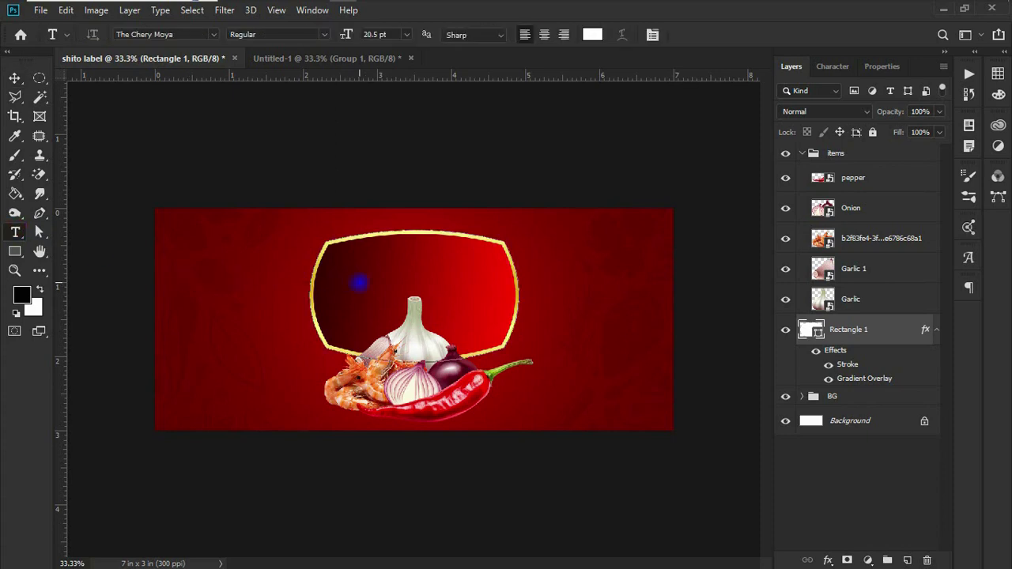
pyautogui.click(196, 310)
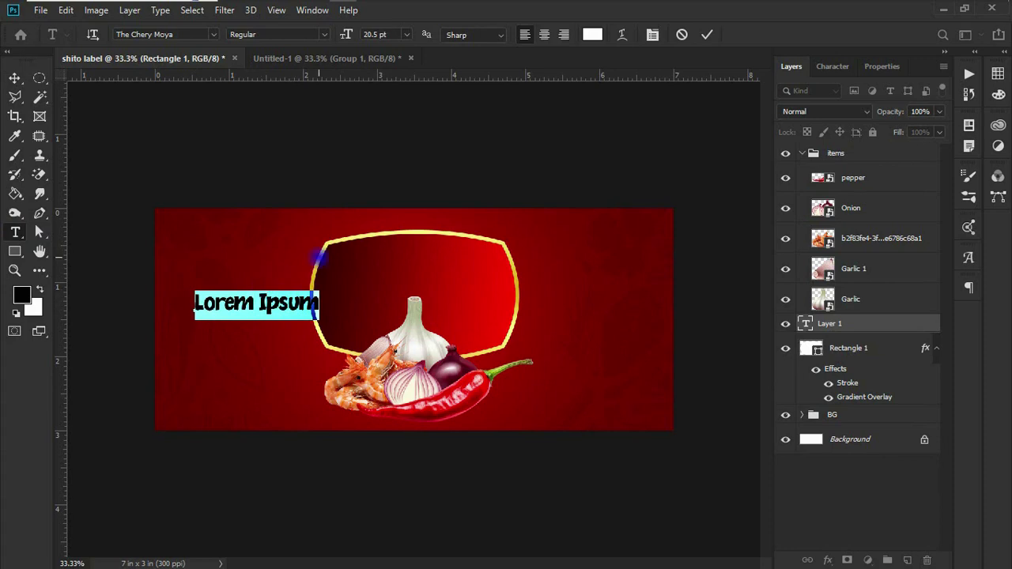
pyautogui.moveTo(195, 11)
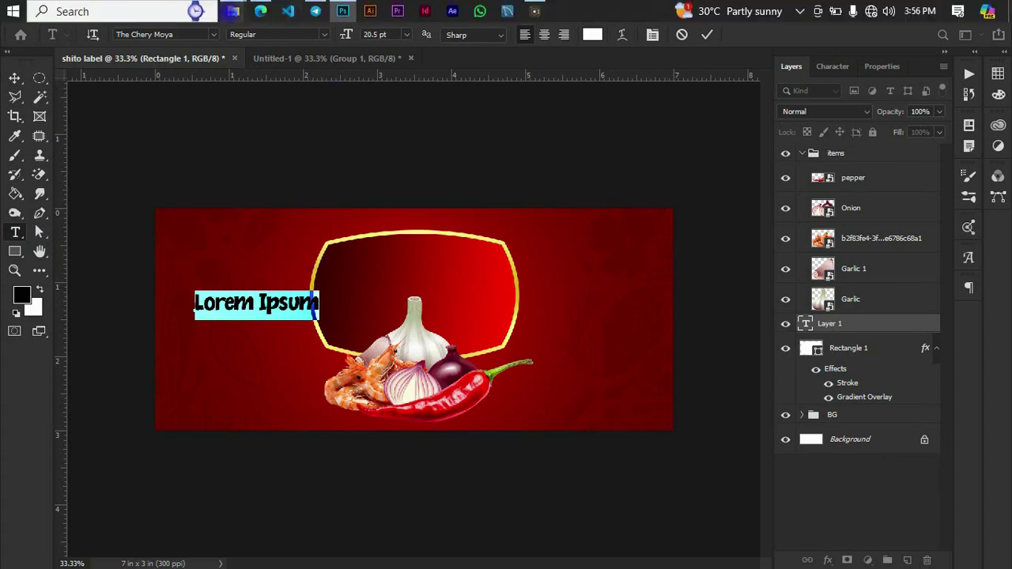
pyautogui.click(154, 87)
pyautogui.moveTo(401, 156); pyautogui.dragTo(346, 157)
pyautogui.hotkey('ctrl', 'c')
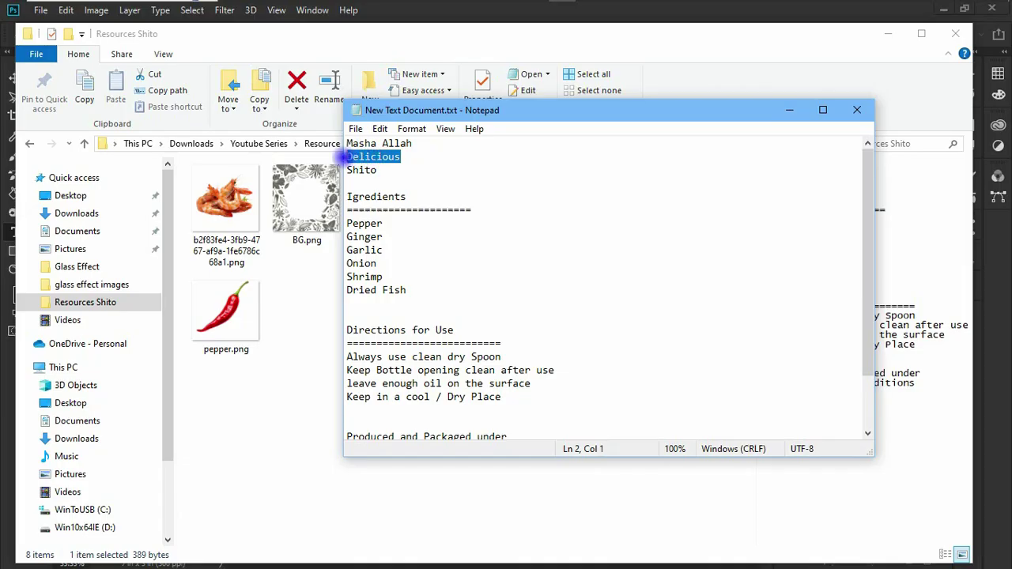
# Step: Back in Photoshop, paste "Delicious" as the text and place a second line reading "SHITO" beneath it in the panel
pyautogui.moveTo(195, 11)
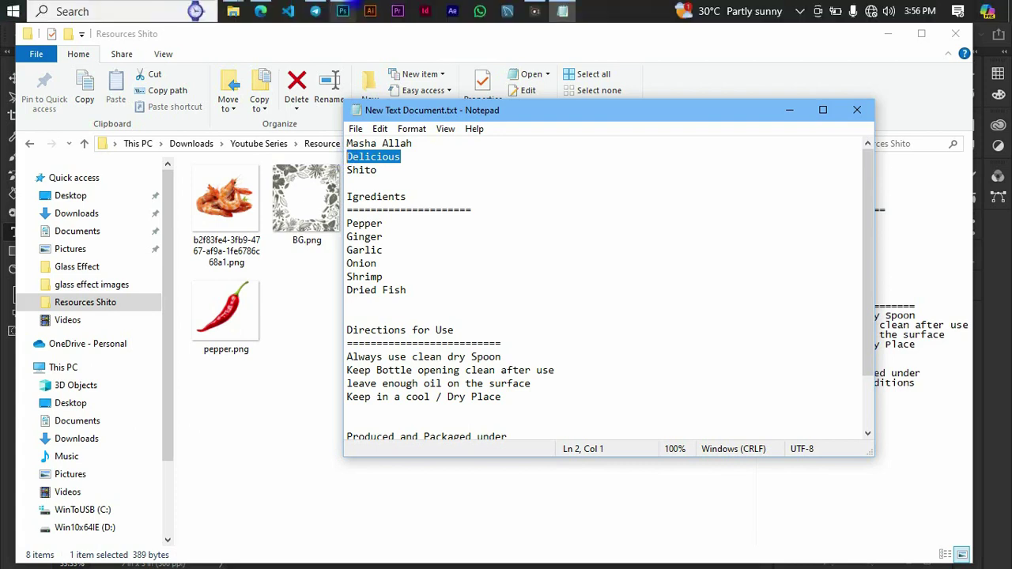
pyautogui.click(342, 11)
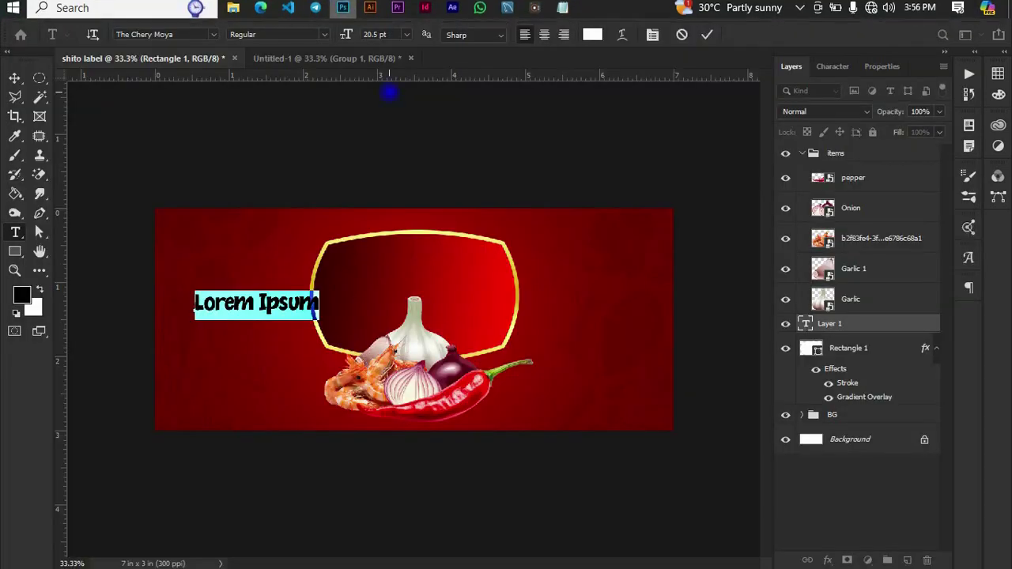
pyautogui.hotkey('ctrl', 'v')
pyautogui.hotkey('ctrl', 'Return')
pyautogui.moveTo(411, 262); pyautogui.dragTo(412, 292)
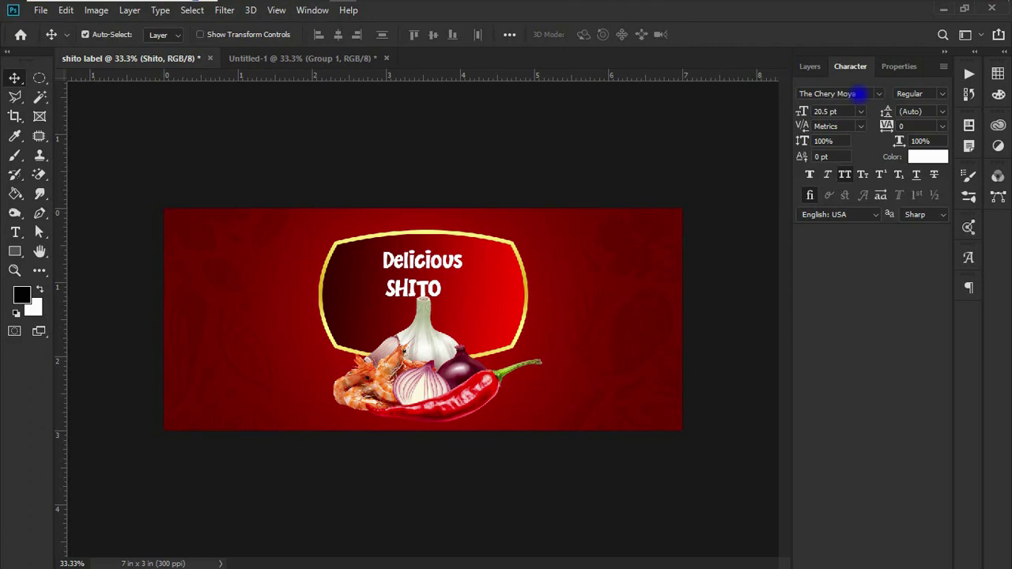
# Step: Set the SHITO text in Cinzel Bold at 46.5 pt and centre it in the panel below "Delicious"
pyautogui.click(859, 93)
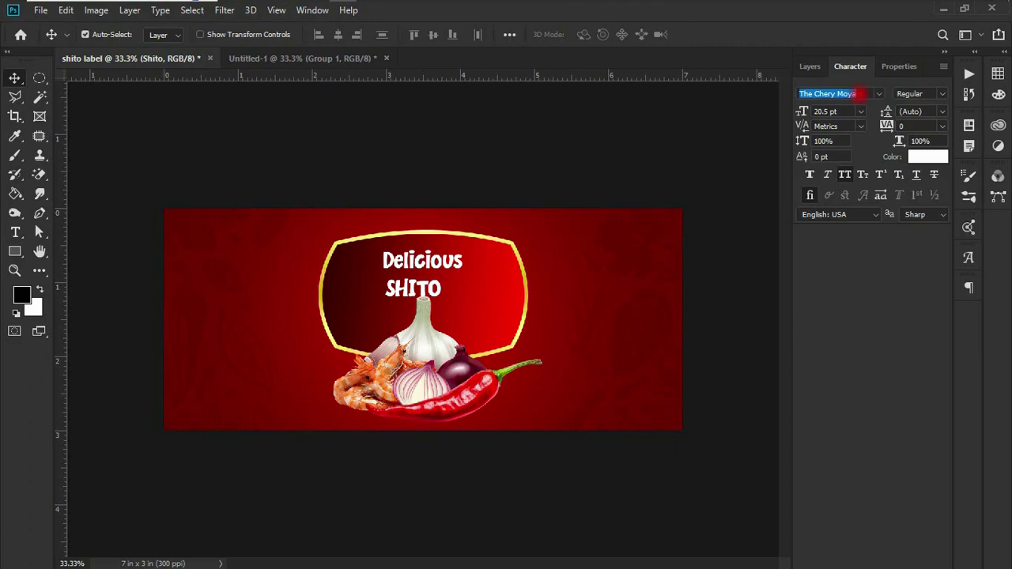
pyautogui.write('cen')
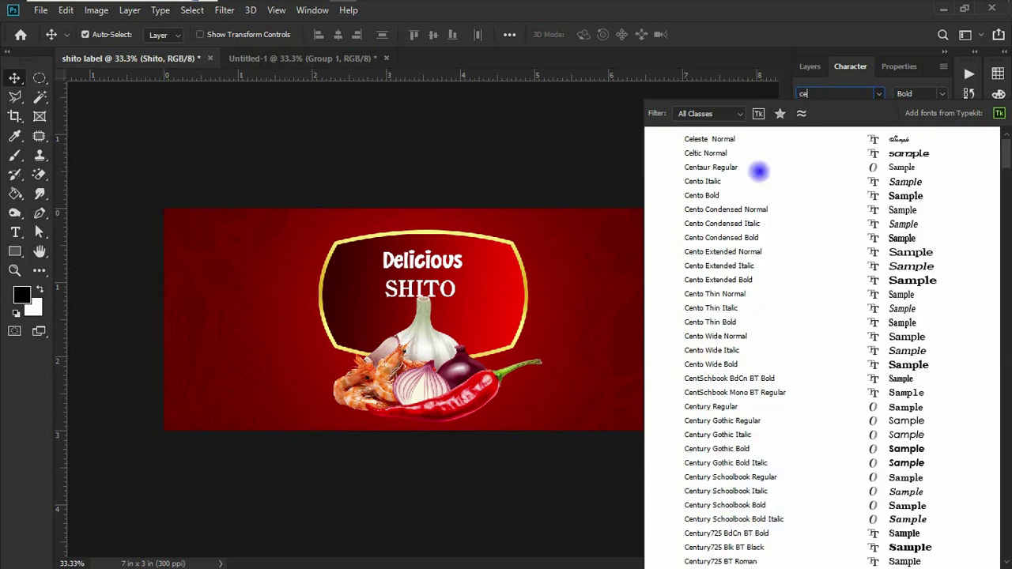
pyautogui.press('BackSpace')
pyautogui.press('BackSpace')
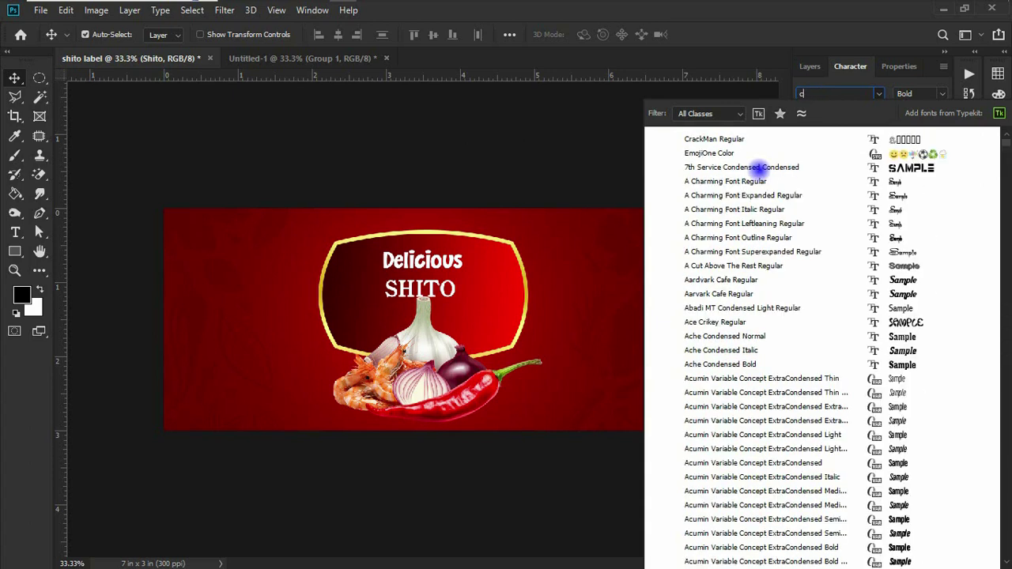
pyautogui.write('inzel')
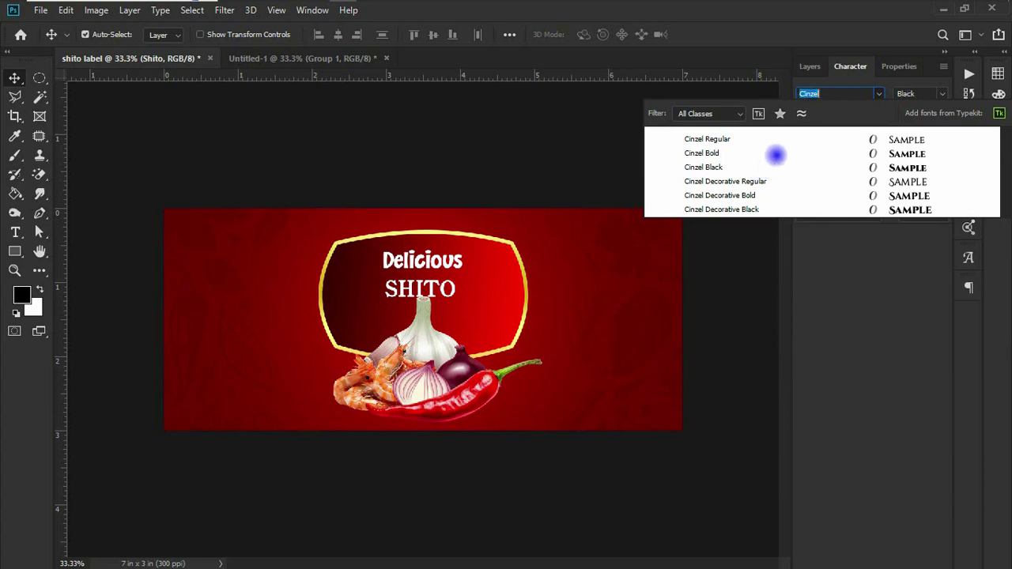
pyautogui.click(774, 152)
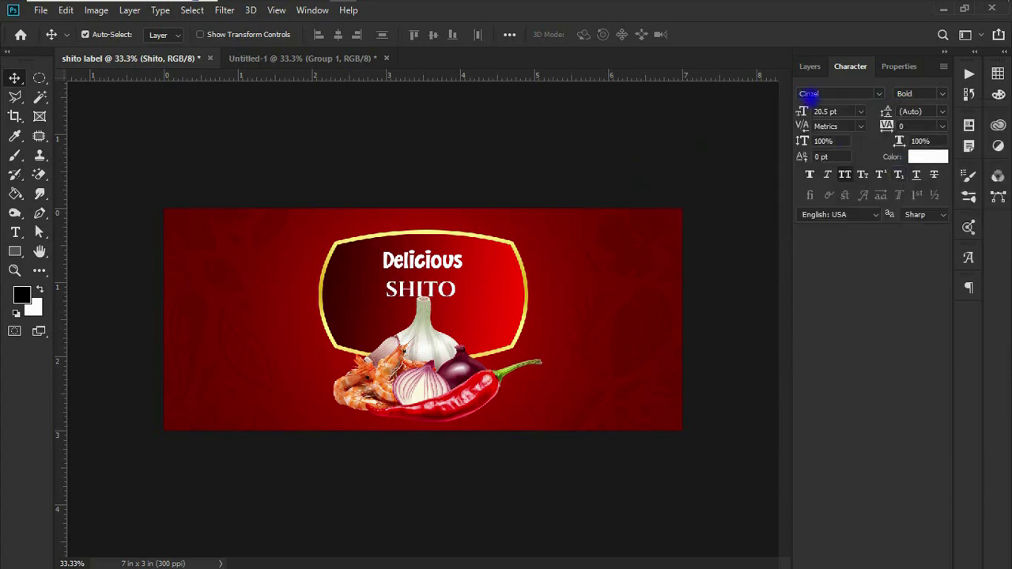
pyautogui.moveTo(802, 112); pyautogui.dragTo(830, 111)
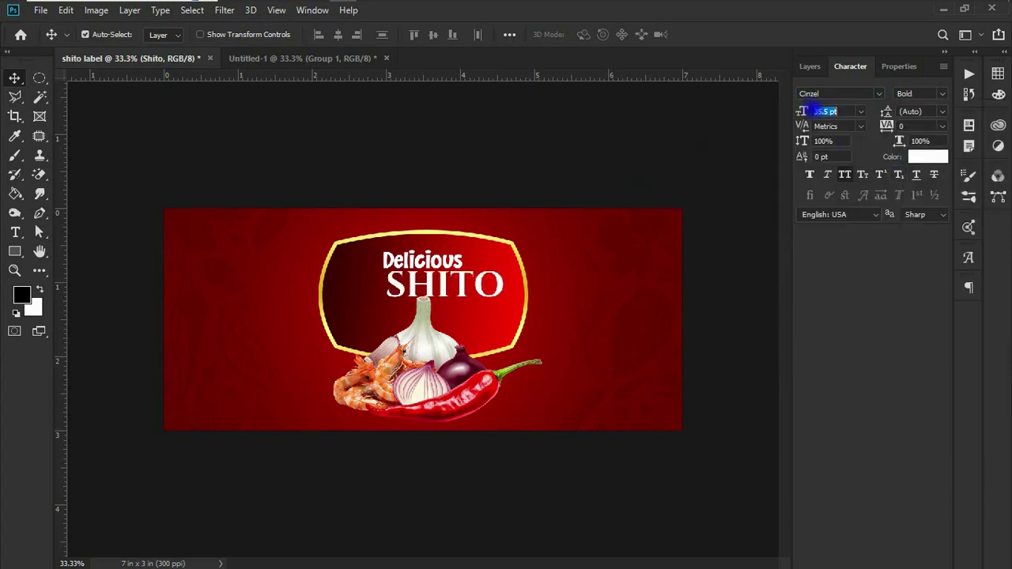
pyautogui.moveTo(442, 275); pyautogui.dragTo(448, 298)
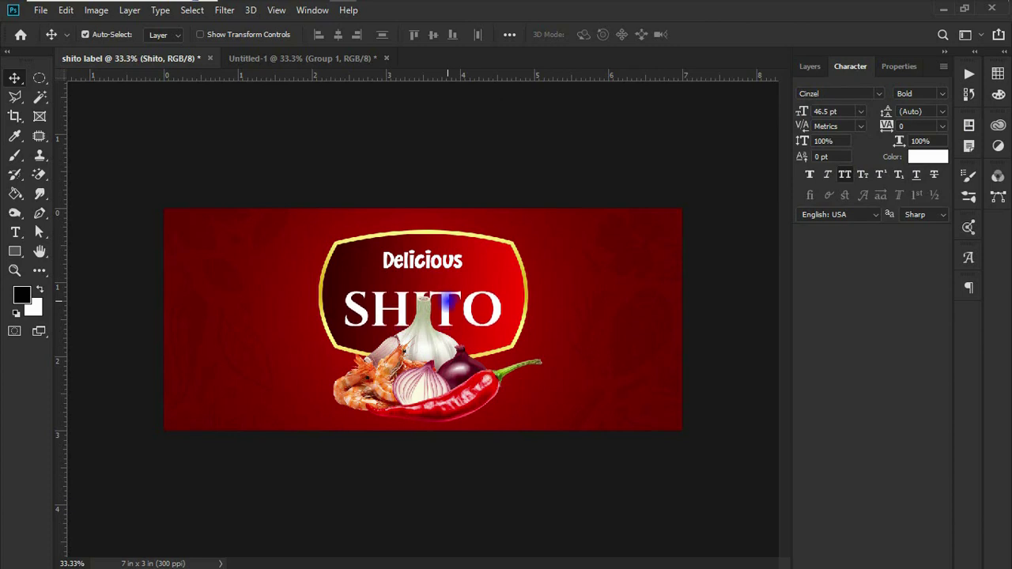
# Step: Replace the letter I in SHITO with blank space so the garlic stem stands in for it
pyautogui.press('t')
pyautogui.click(422, 307)
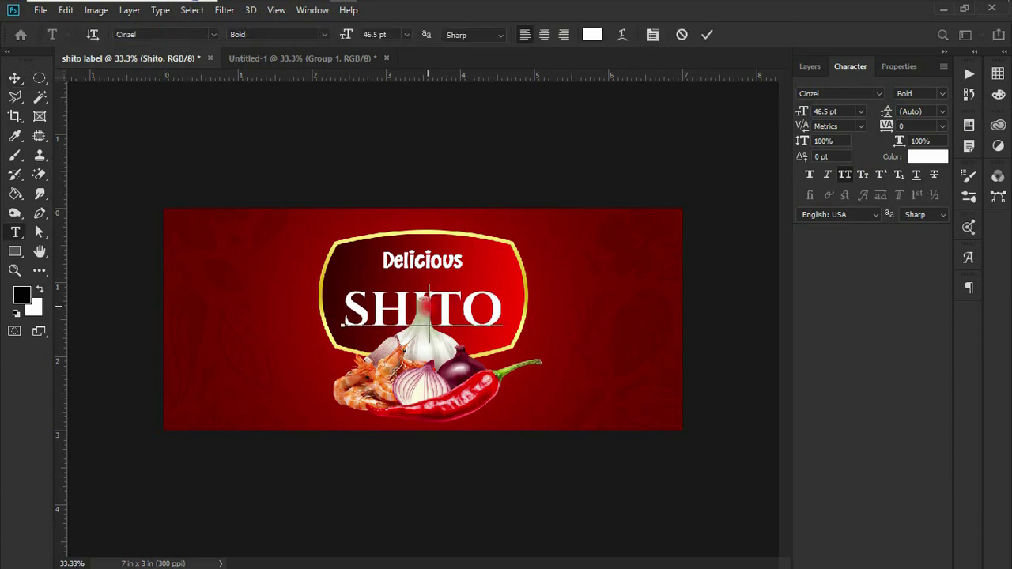
pyautogui.write('I')
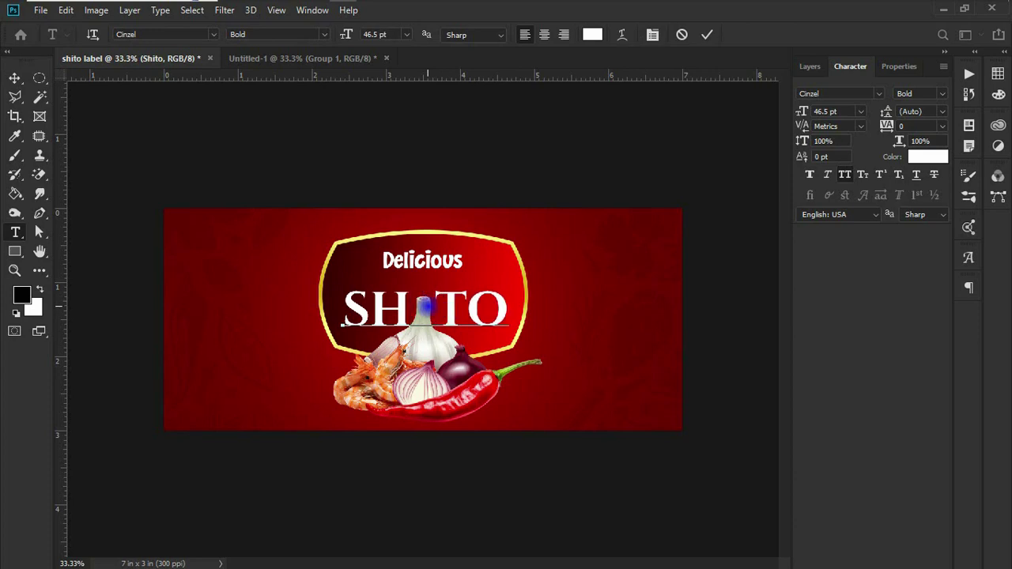
pyautogui.click(14, 77)
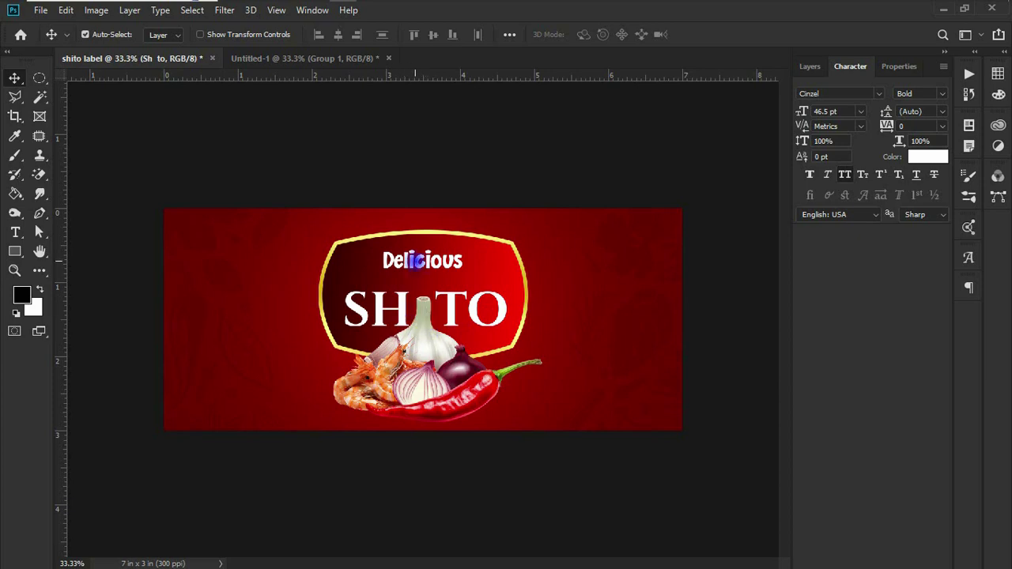
# Step: Enlarge the "Delicious" text to about 29.3 pt and centre it just above the SH TO line
pyautogui.moveTo(419, 262); pyautogui.dragTo(481, 255)
pyautogui.hotkey('ctrl', 't')
pyautogui.press('Return')
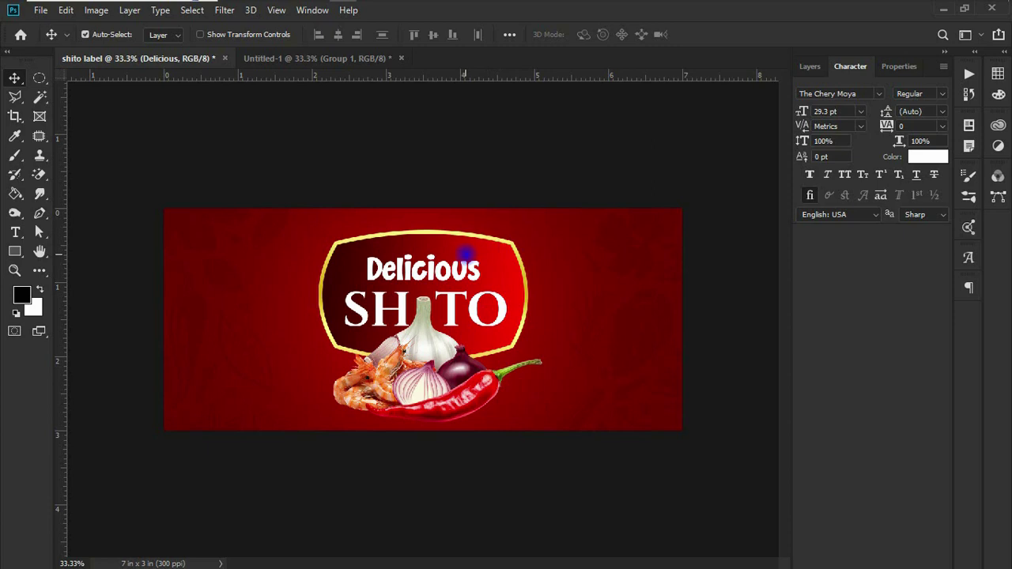
# Step: Place blabensolutions-red-ribon.png across the panel's upper edge and put its layer beneath the Delicious text layer
pyautogui.press('F7')
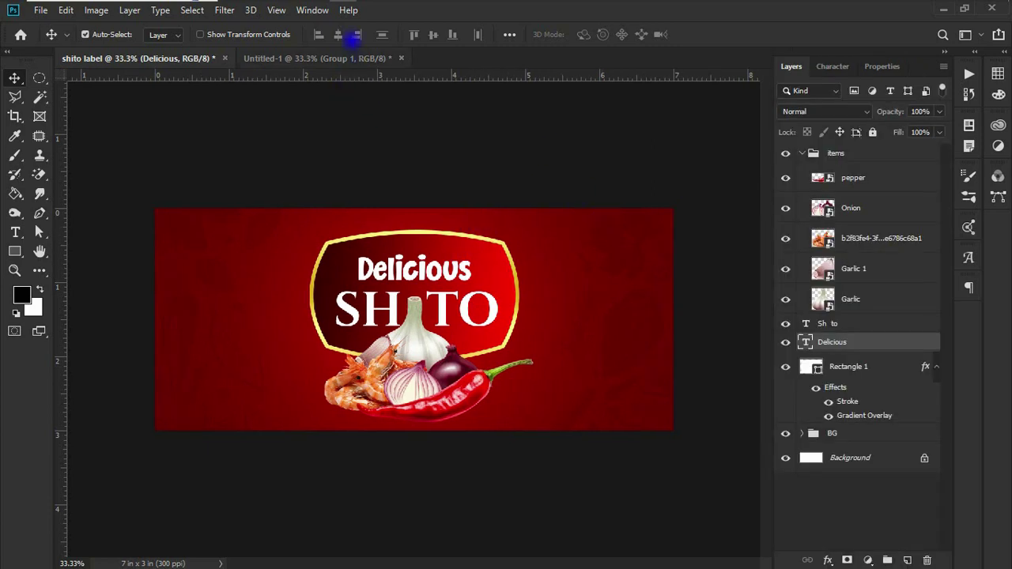
pyautogui.moveTo(233, 11)
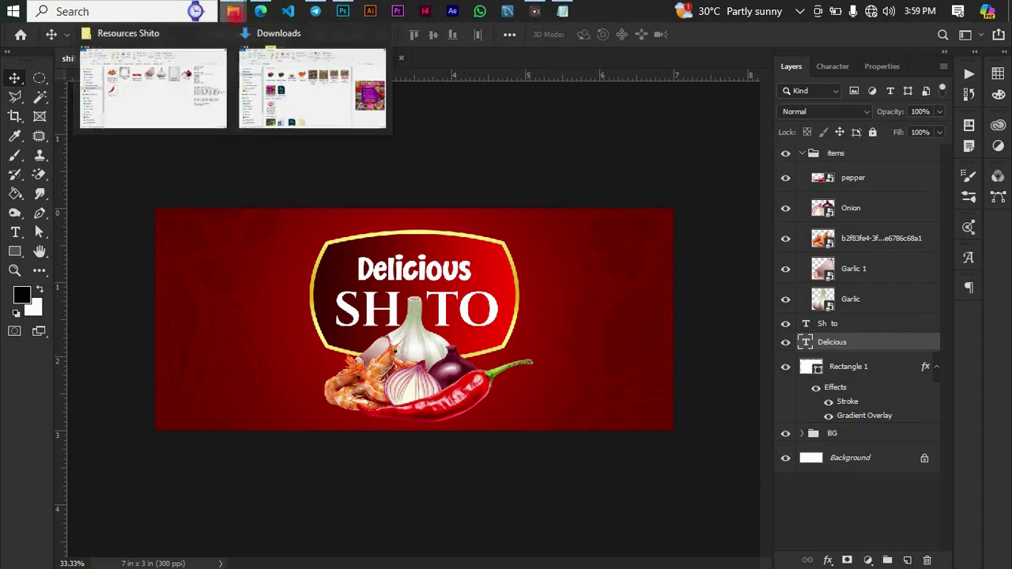
pyautogui.click(170, 67)
pyautogui.click(380, 227)
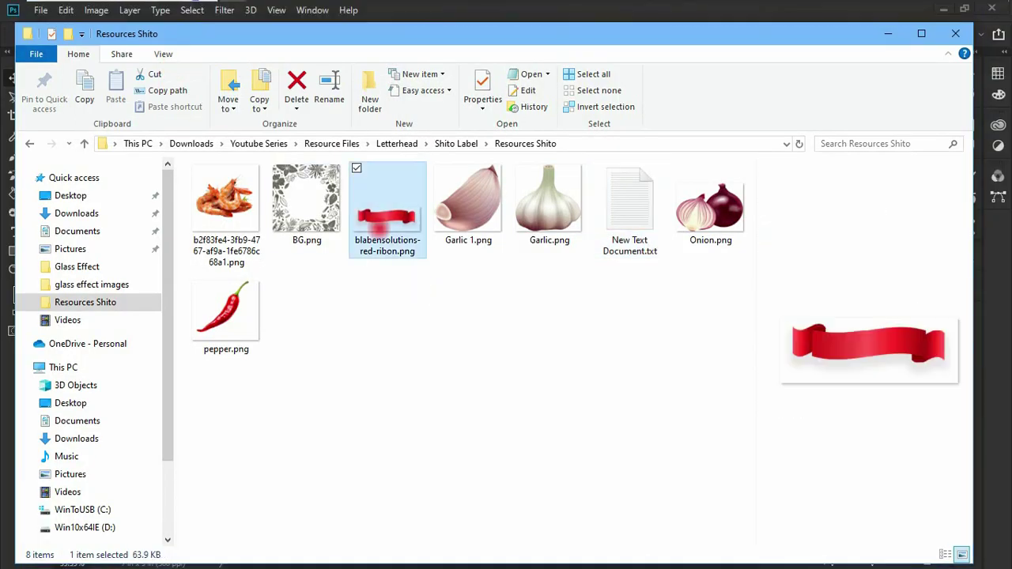
pyautogui.moveTo(377, 229); pyautogui.dragTo(408, 228)
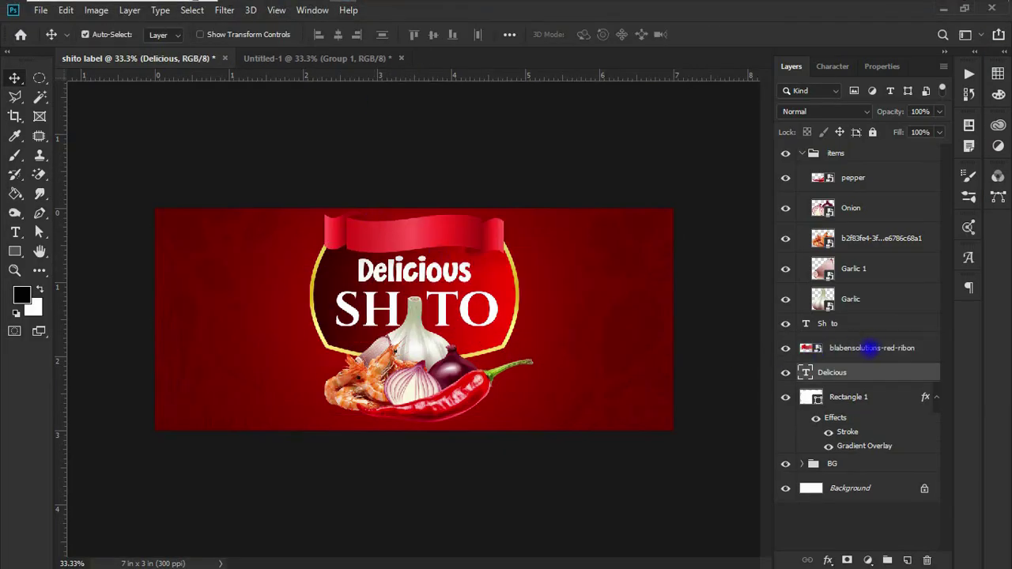
pyautogui.moveTo(856, 348); pyautogui.dragTo(853, 387)
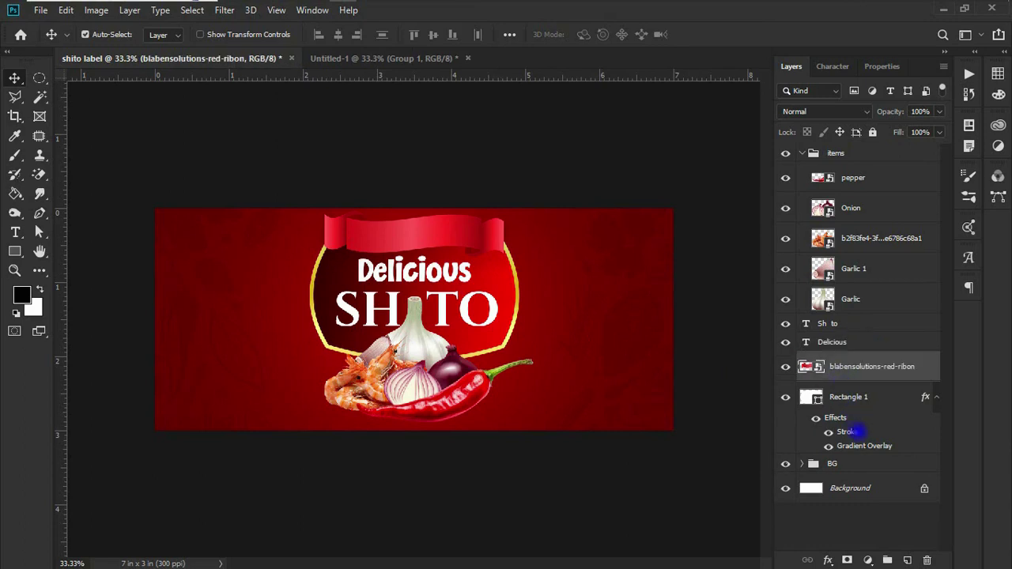
# Step: On a new layer above the ribbon, draw an S-curved Pen shape about 766 px wide along the ribbon
pyautogui.click(907, 560)
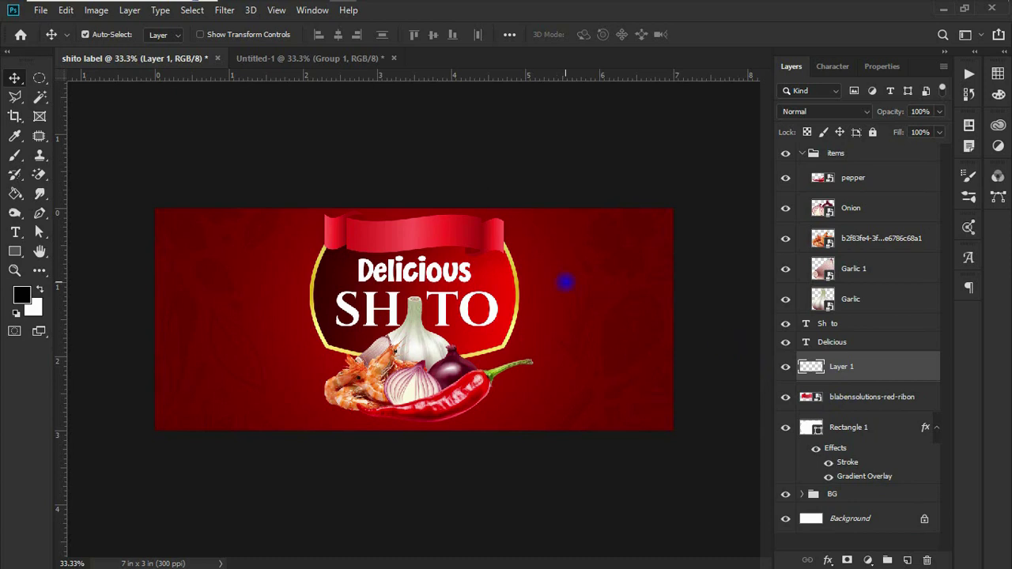
pyautogui.click(39, 212)
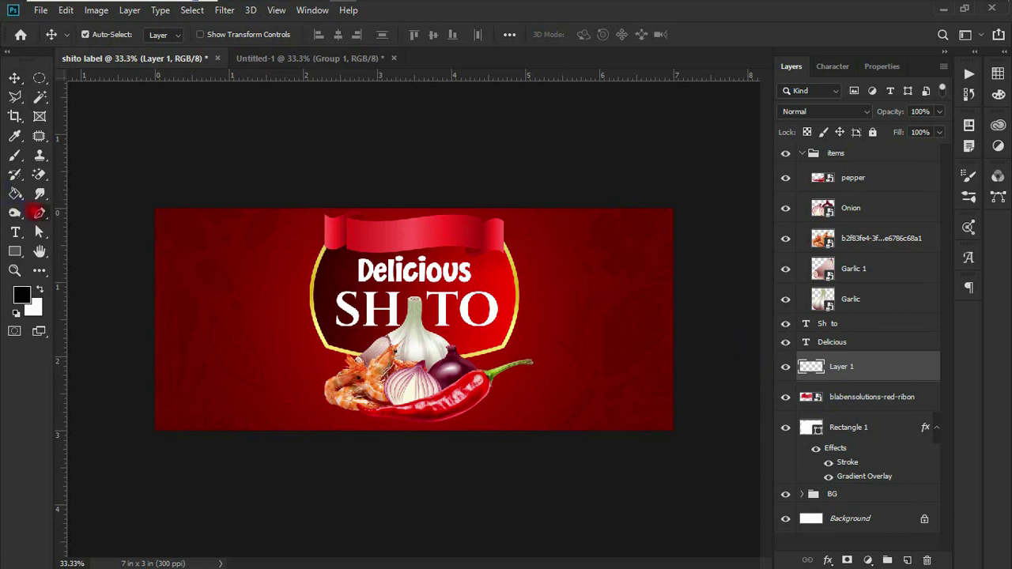
pyautogui.hotkey('ctrl', '+')
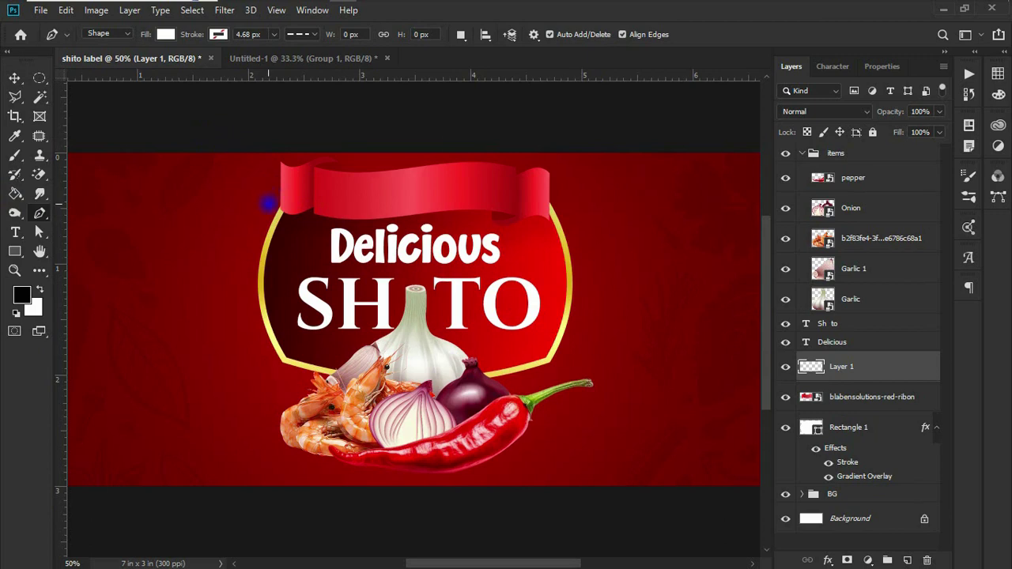
pyautogui.click(269, 204)
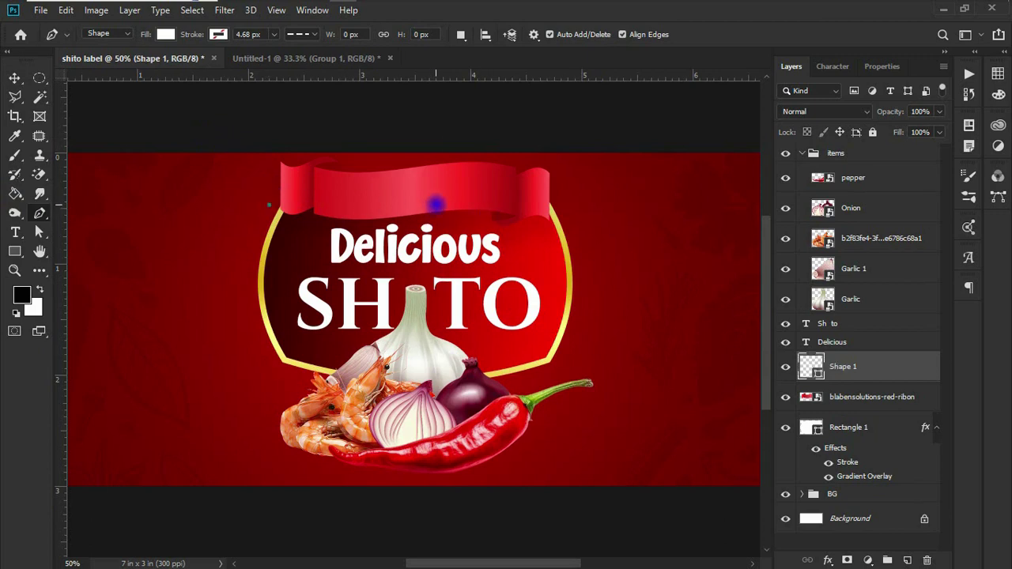
pyautogui.moveTo(422, 200); pyautogui.dragTo(468, 181)
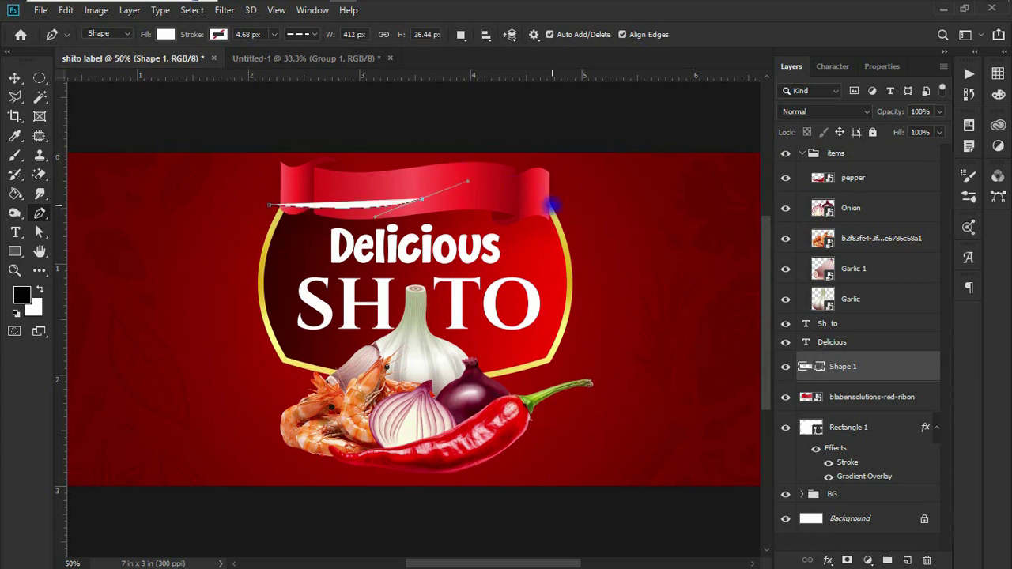
pyautogui.moveTo(552, 207); pyautogui.dragTo(584, 221)
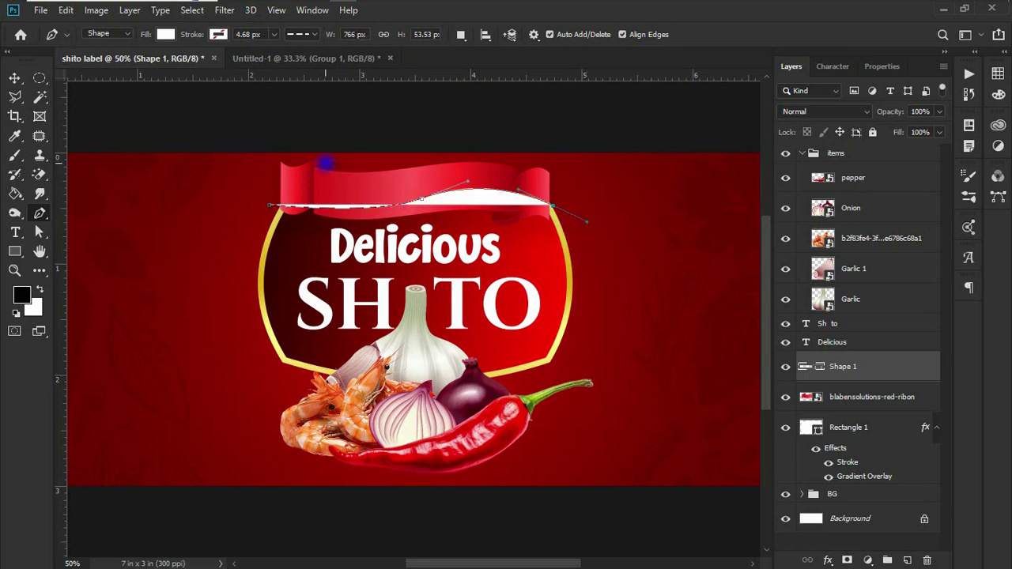
# Step: Remove the curve's fill and flatten the bend at its middle anchor to follow the ribbon
pyautogui.click(166, 34)
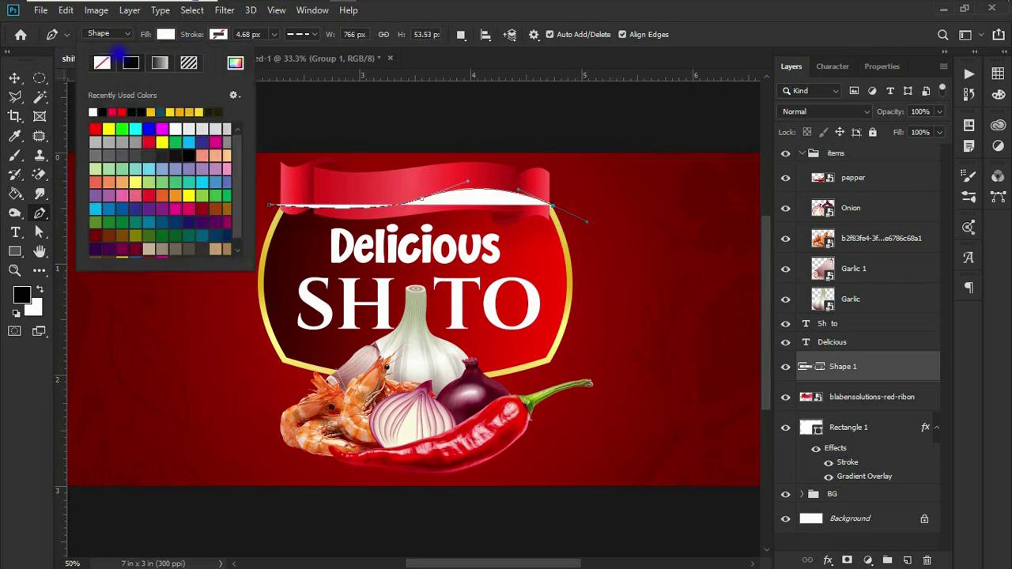
pyautogui.click(103, 63)
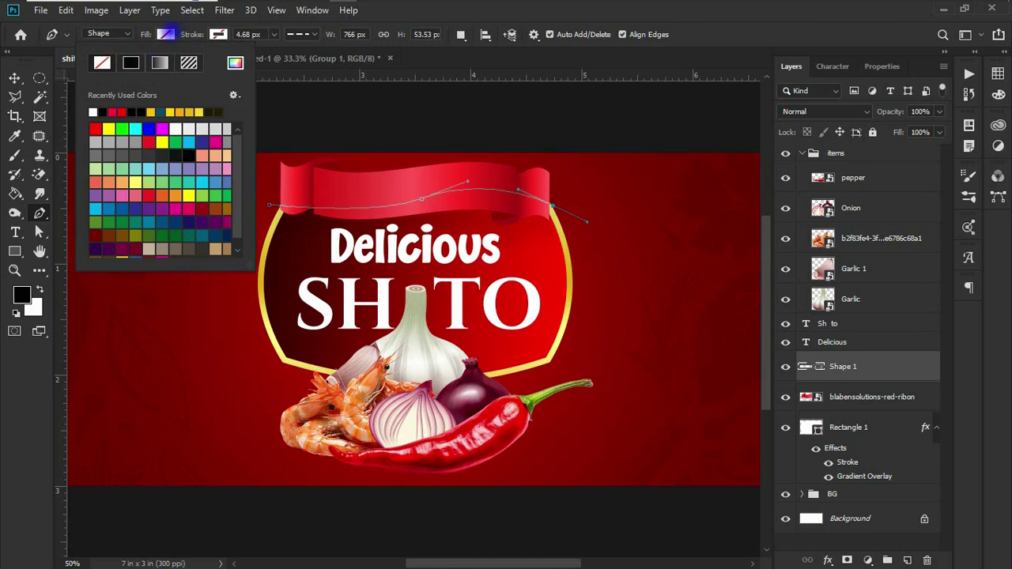
pyautogui.press('Escape')
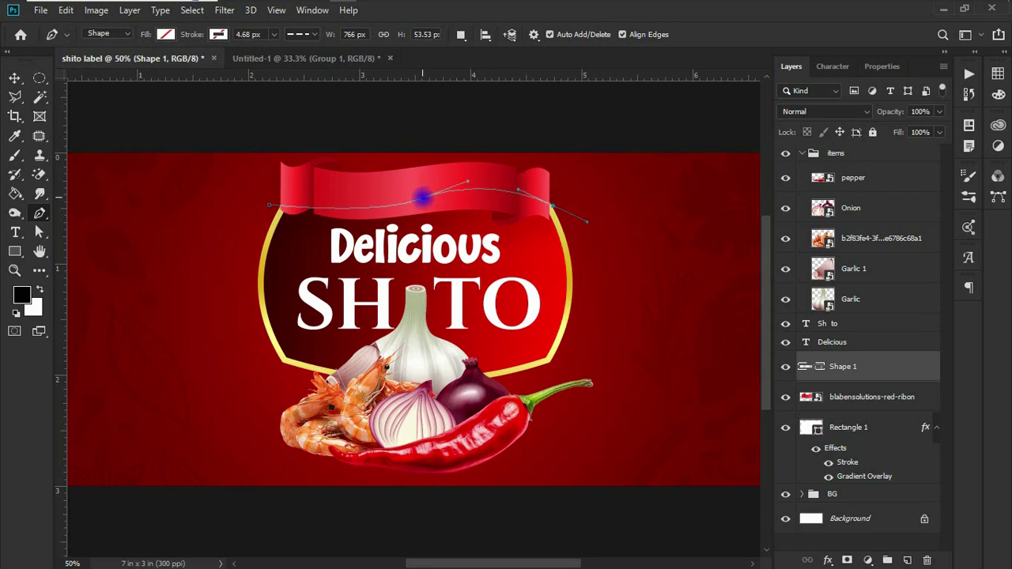
pyautogui.moveTo(423, 196); pyautogui.dragTo(473, 187)
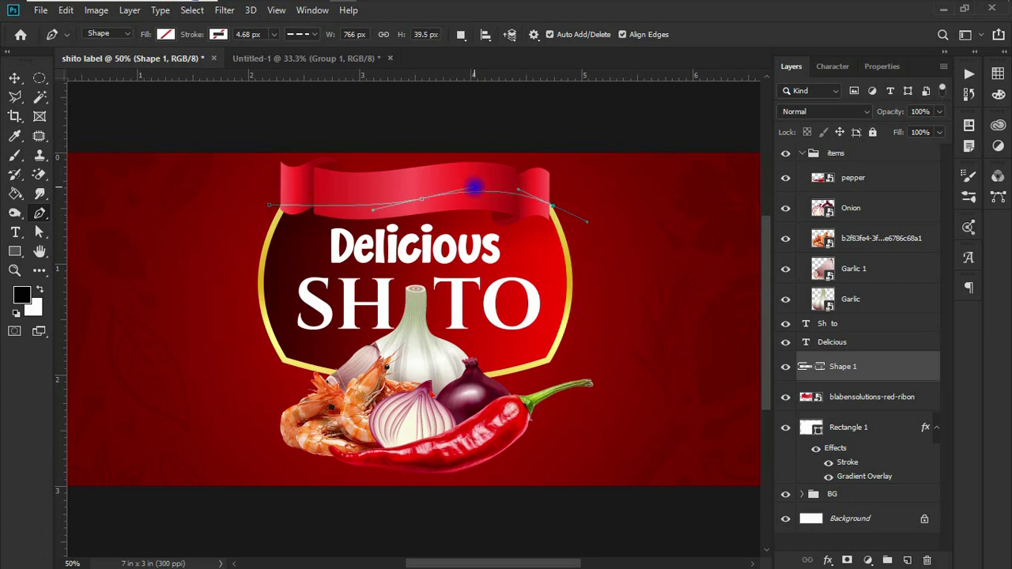
# Step: Reposition the curve's two end anchors and middle anchor so the line runs along the ribbon's lower edge
pyautogui.moveTo(267, 206); pyautogui.dragTo(270, 198)
pyautogui.moveTo(421, 198); pyautogui.dragTo(411, 205)
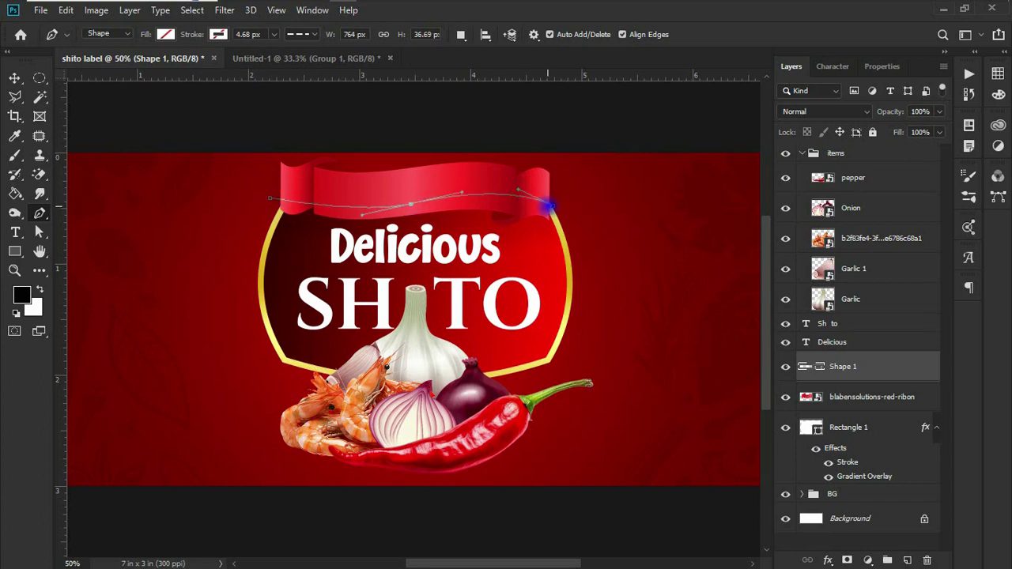
pyautogui.moveTo(549, 206); pyautogui.dragTo(554, 210)
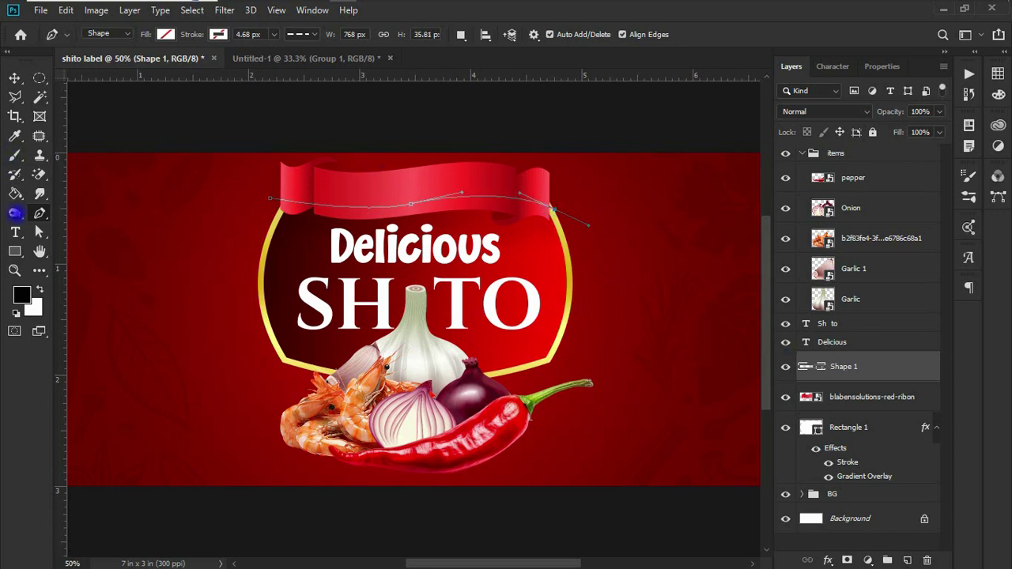
# Step: Add the white text "Masha Allah" from the Notepad document along the curve, in The Chery Moya Regular at 20.5 pt
pyautogui.click(15, 232)
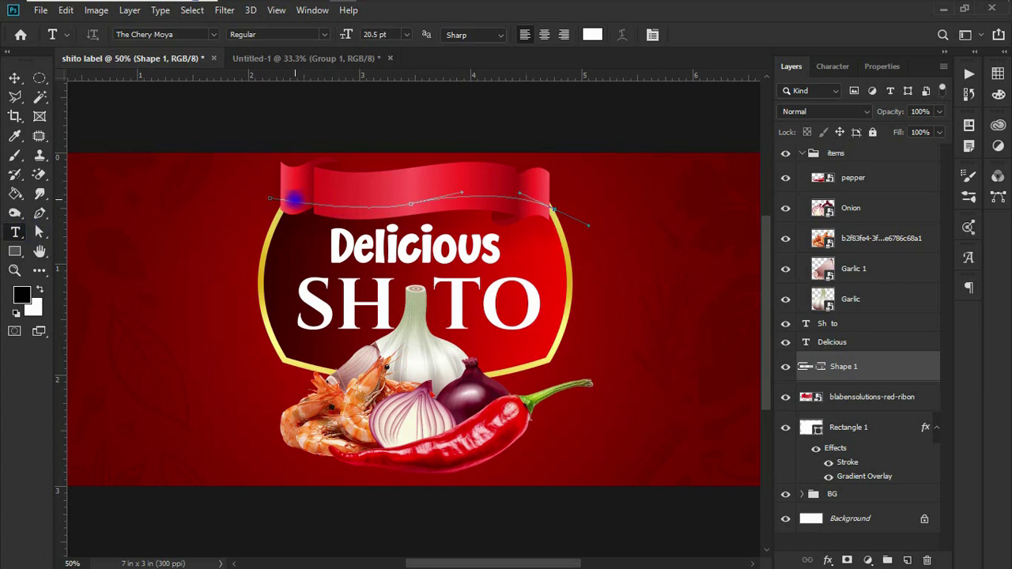
pyautogui.click(283, 199)
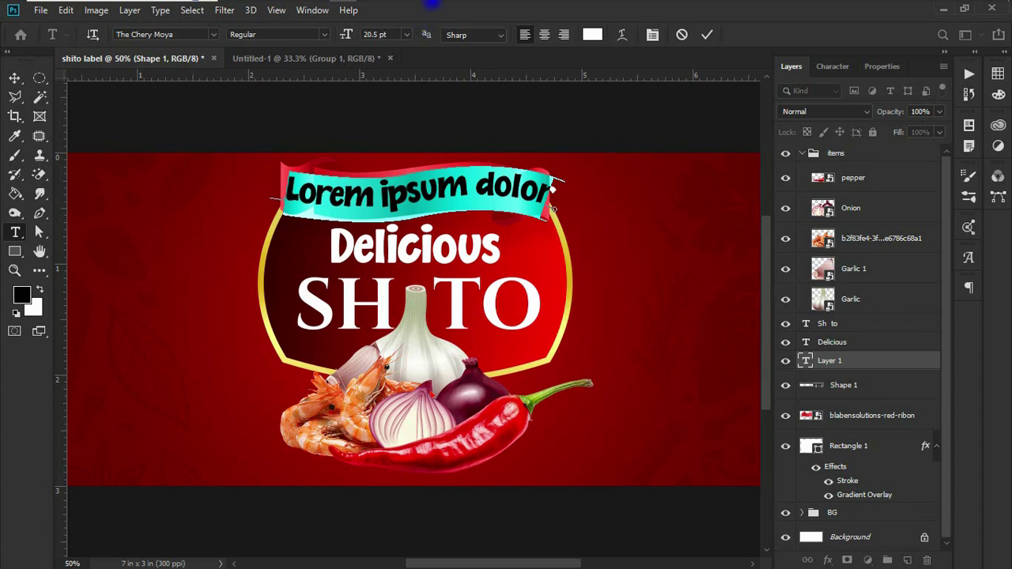
pyautogui.moveTo(431, 3)
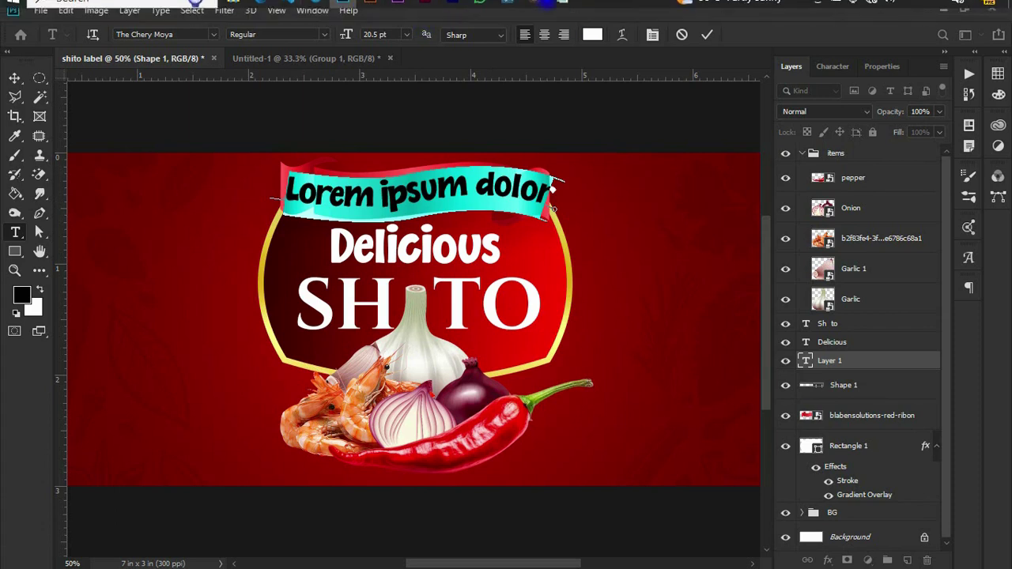
pyautogui.click(562, 11)
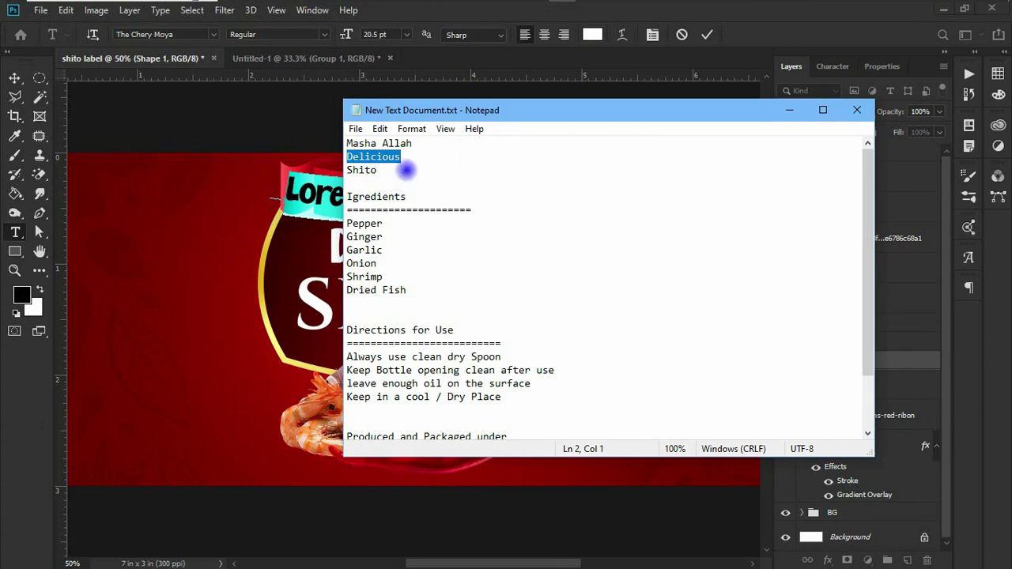
pyautogui.click(175, 129)
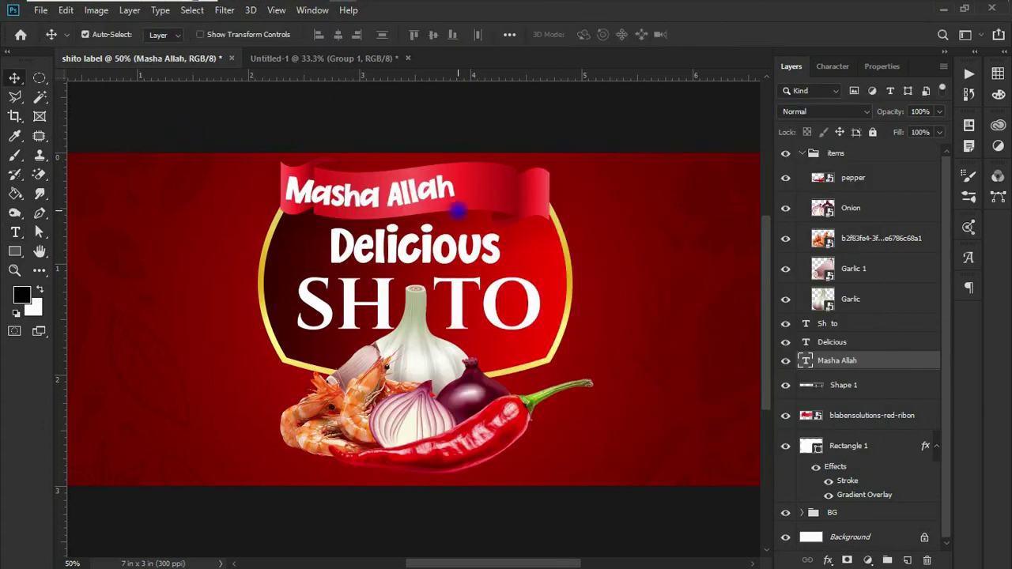
# Step: Slide the "Masha Allah" text along its path until it sits centred on the ribbon
pyautogui.click(40, 231)
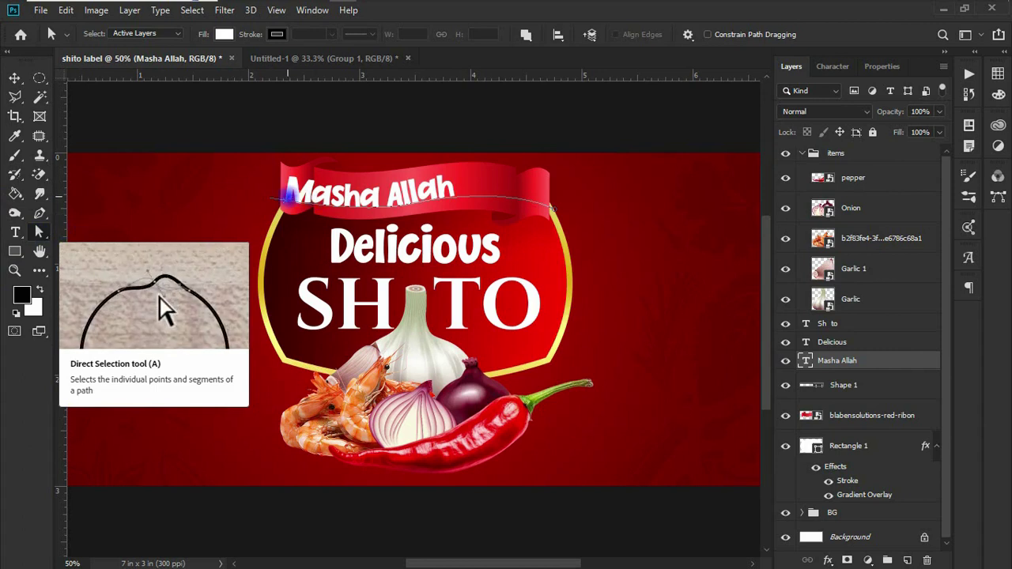
pyautogui.moveTo(287, 197); pyautogui.dragTo(333, 195)
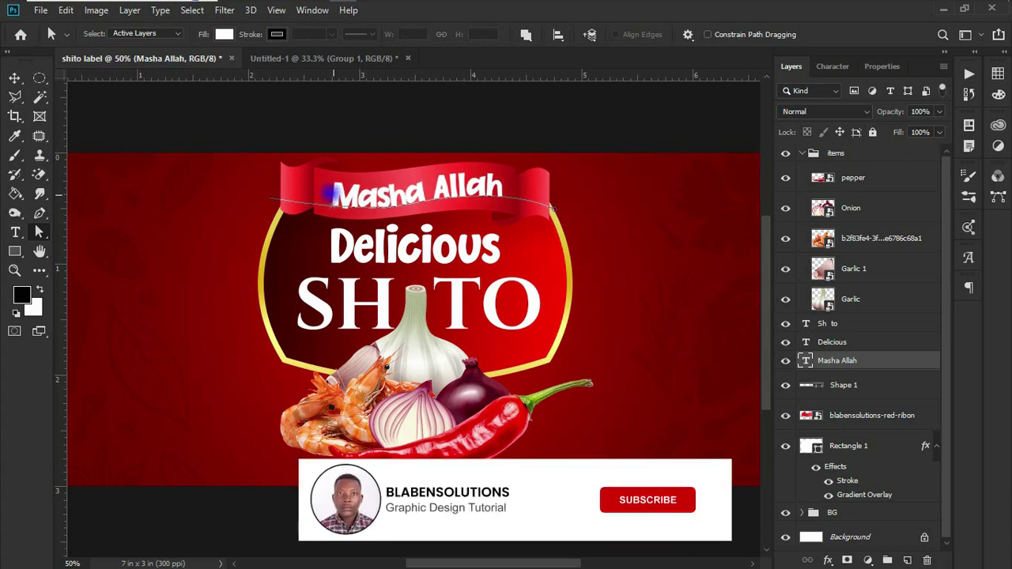
pyautogui.press('v')
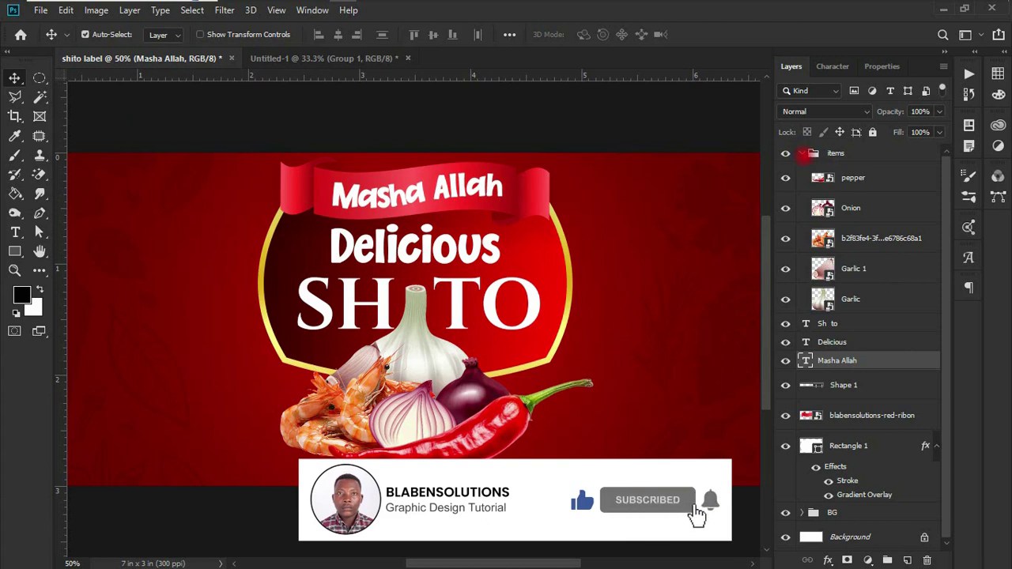
# Step: Hide the Shape 1 curve and scale the three text layers, the ribbon and Rectangle 1 together slightly smaller about their centre
pyautogui.click(801, 153)
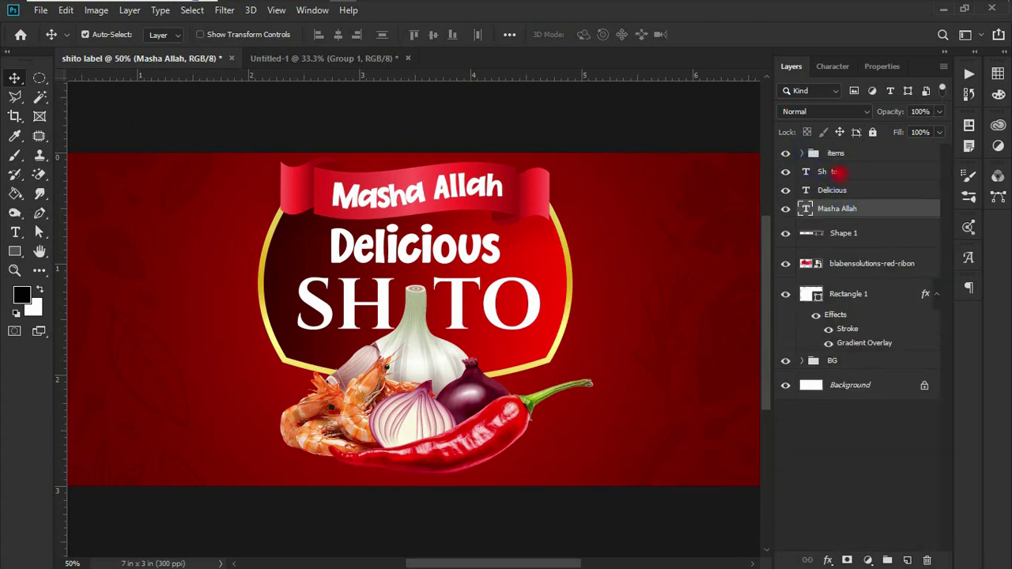
pyautogui.click(835, 172)
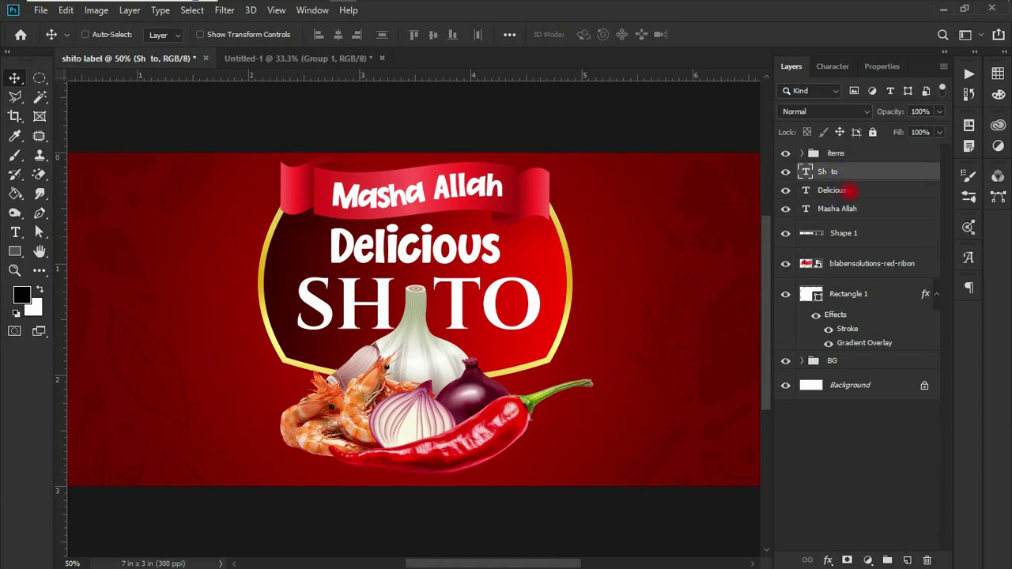
pyautogui.keyDown('shift'); pyautogui.click(843, 190); pyautogui.keyUp('shift')
pyautogui.keyDown('shift'); pyautogui.click(848, 208); pyautogui.keyUp('shift')
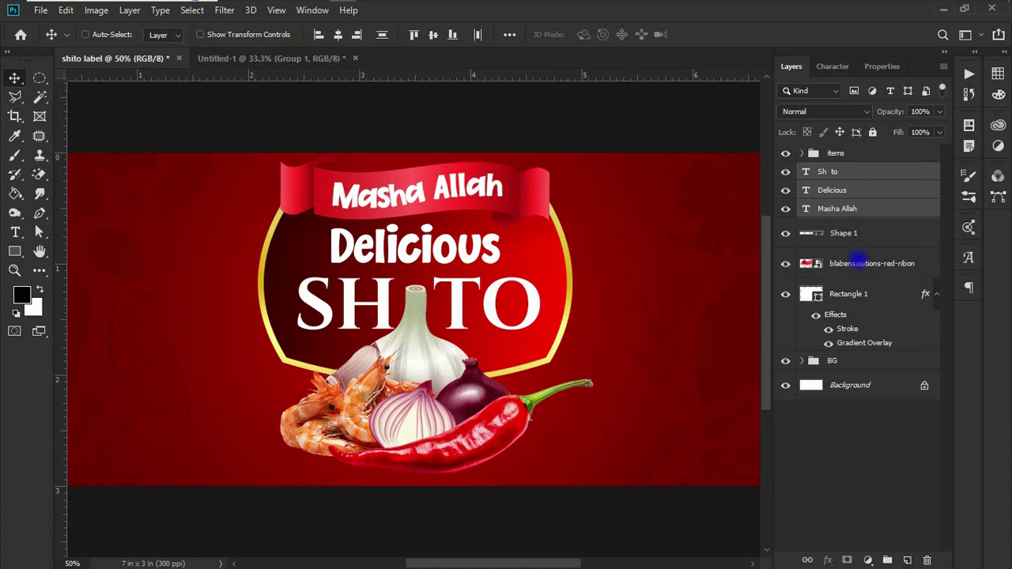
pyautogui.keyDown('ctrl'); pyautogui.click(854, 264); pyautogui.keyUp('ctrl')
pyautogui.click(787, 232)
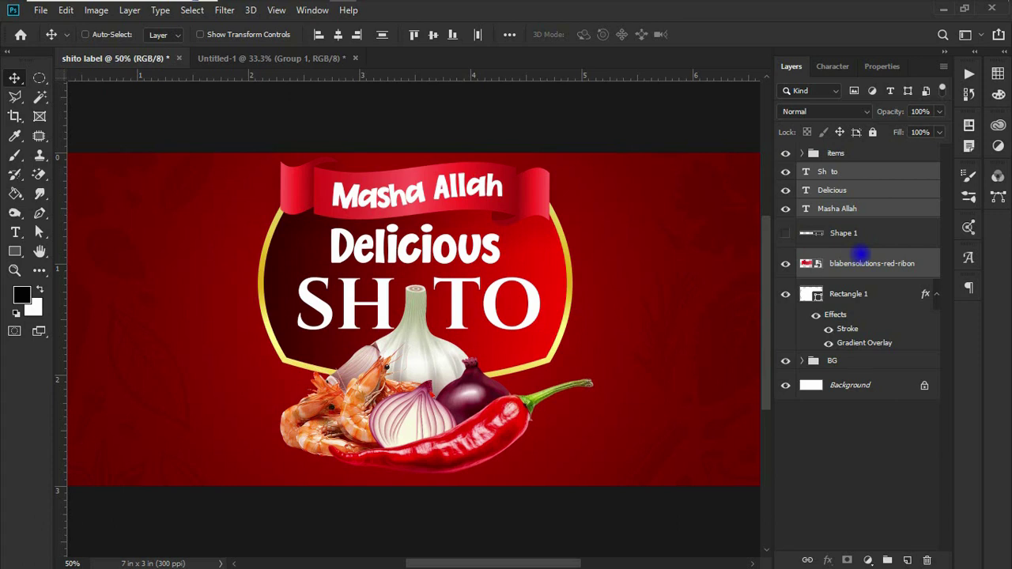
pyautogui.hotkey('ctrl', 't')
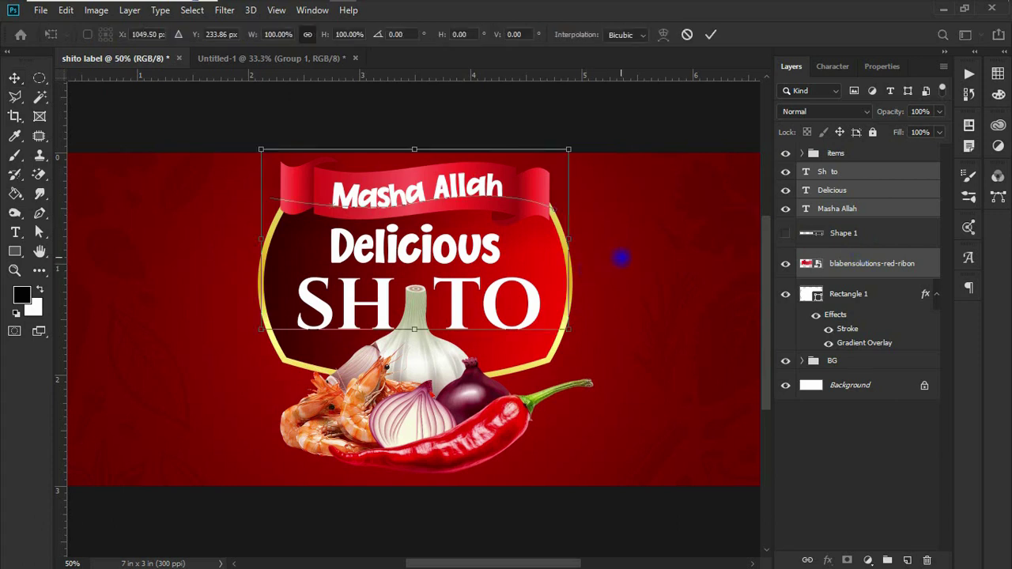
pyautogui.press('Return')
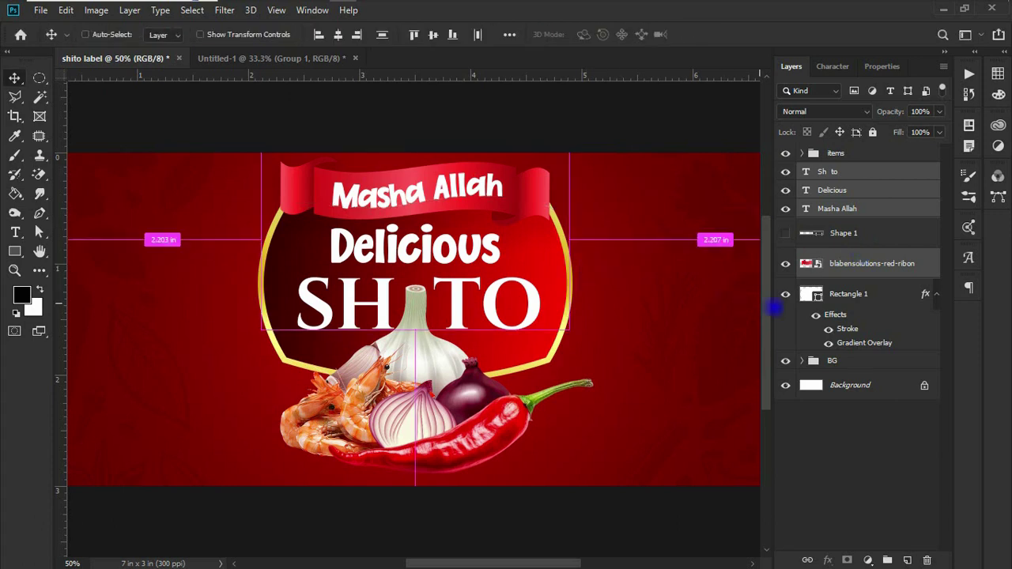
pyautogui.click(865, 299)
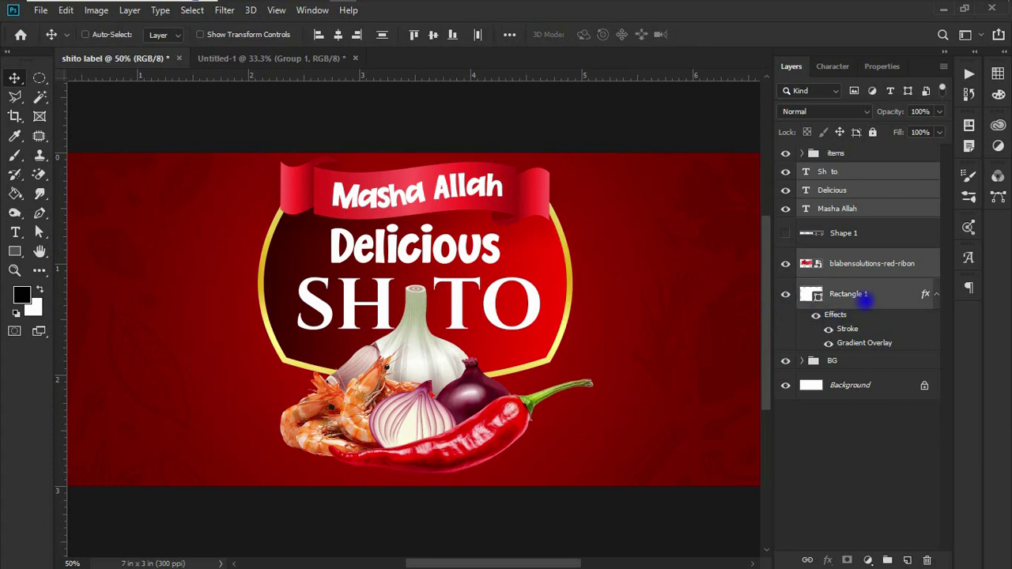
pyautogui.hotkey('ctrl', 't')
pyautogui.moveTo(575, 147); pyautogui.dragTo(548, 169)
pyautogui.press('Return')
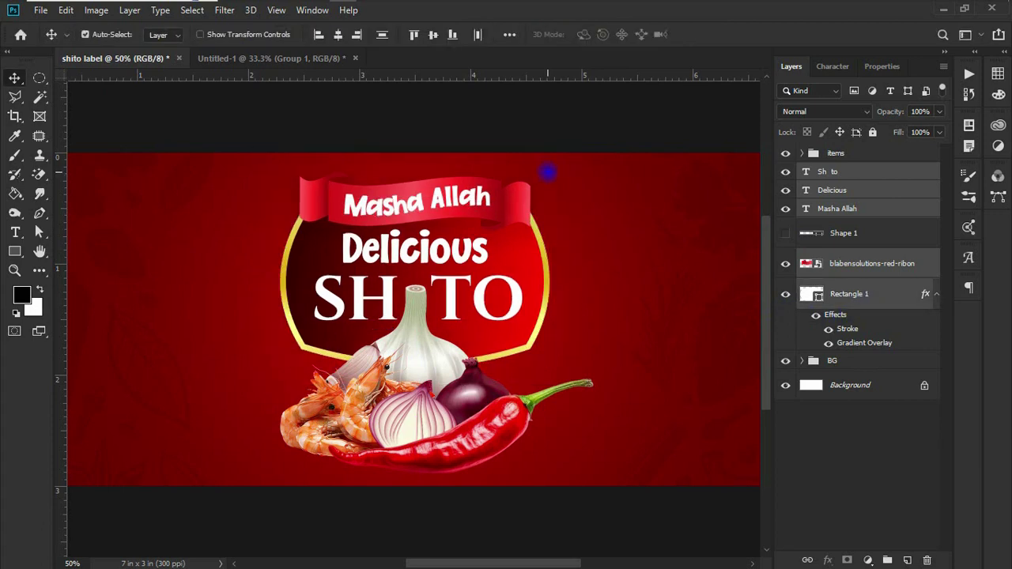
# Step: Group the items group with the texts, ribbon and panel, scale the group to 89.25%, and move it slightly up and left
pyautogui.click(840, 156)
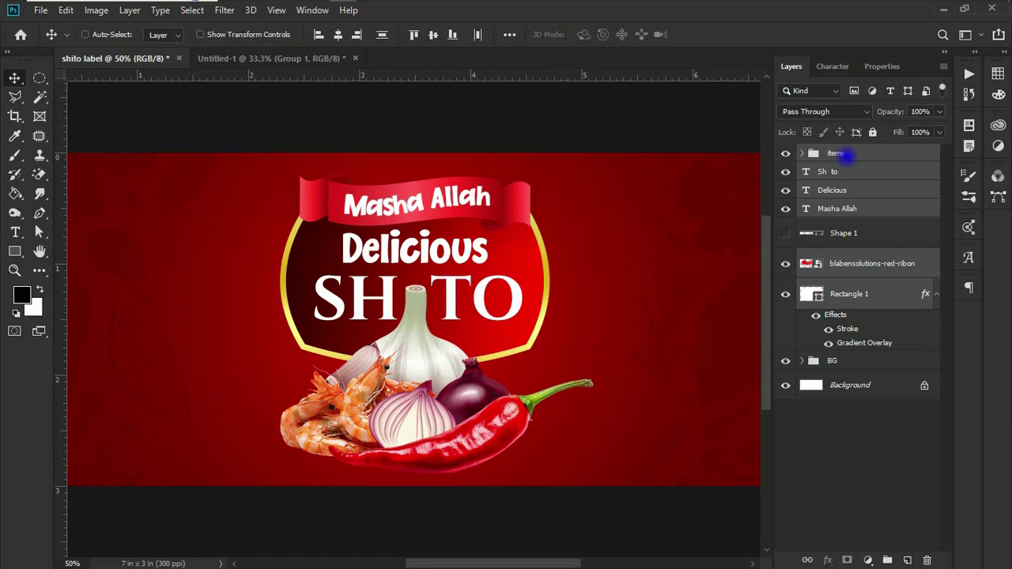
pyautogui.hotkey('ctrl', 'g')
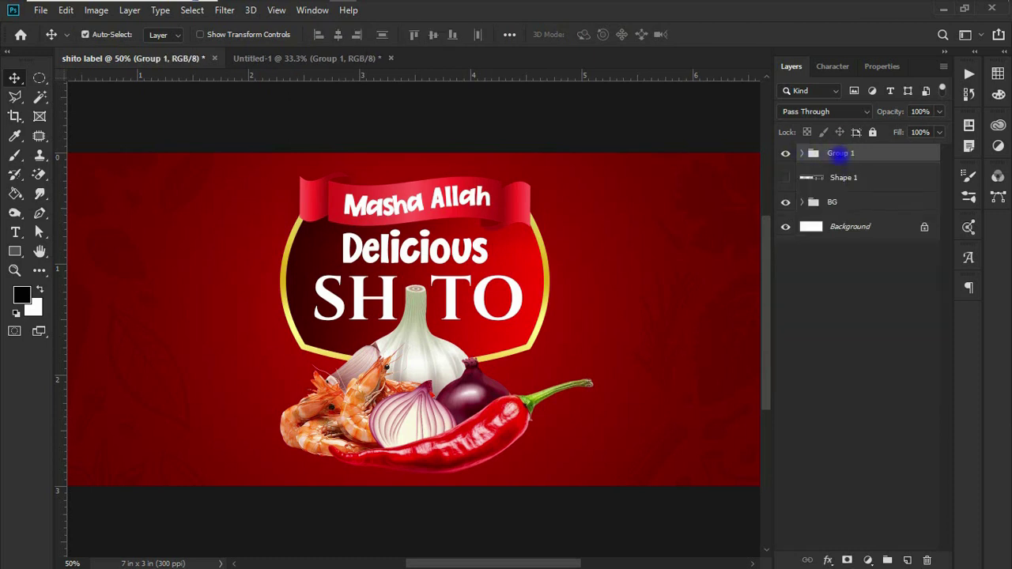
pyautogui.hotkey('ctrl', 't')
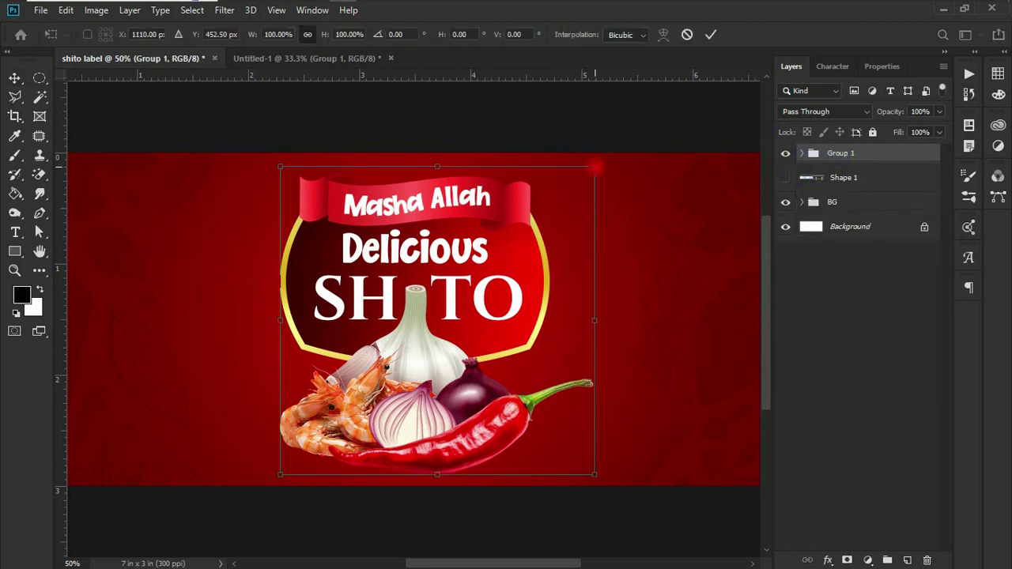
pyautogui.moveTo(595, 166); pyautogui.dragTo(570, 178)
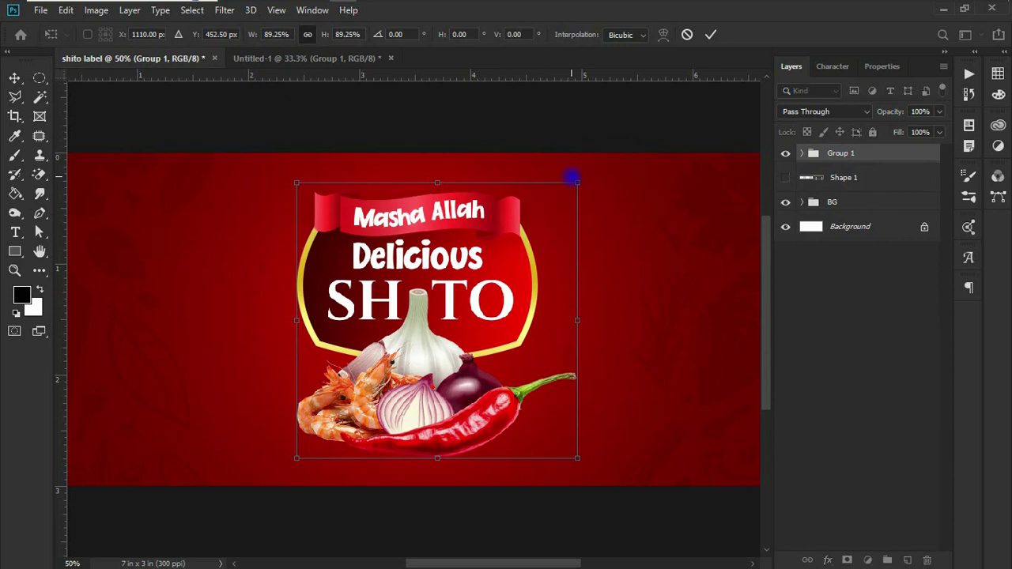
pyautogui.moveTo(456, 258); pyautogui.dragTo(433, 249)
pyautogui.press('Return')
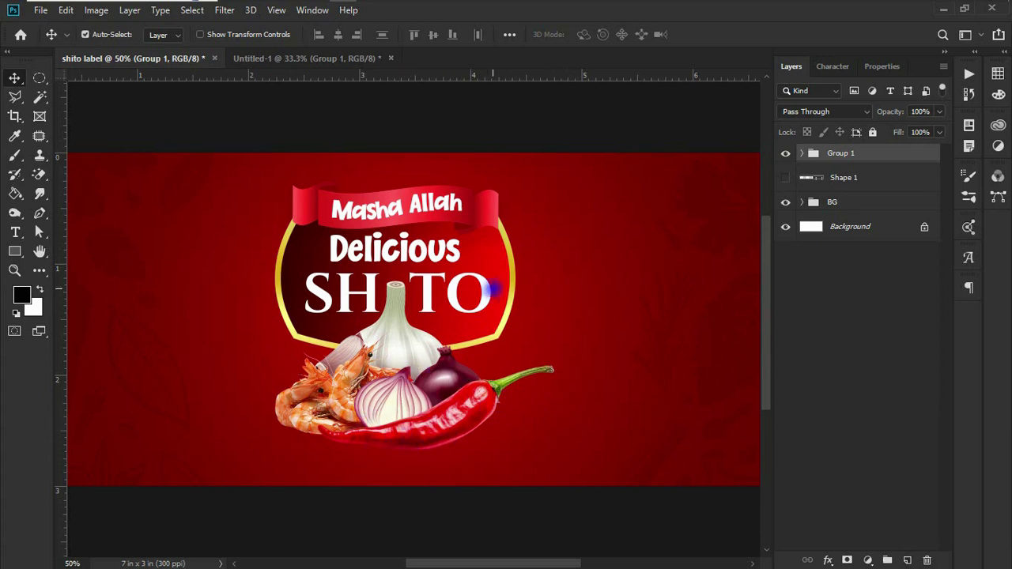
# Step: Add a drop shadow to the gold-bordered panel with 60% opacity, 21 px distance, 0% spread and 51 px size
pyautogui.click(510, 267)
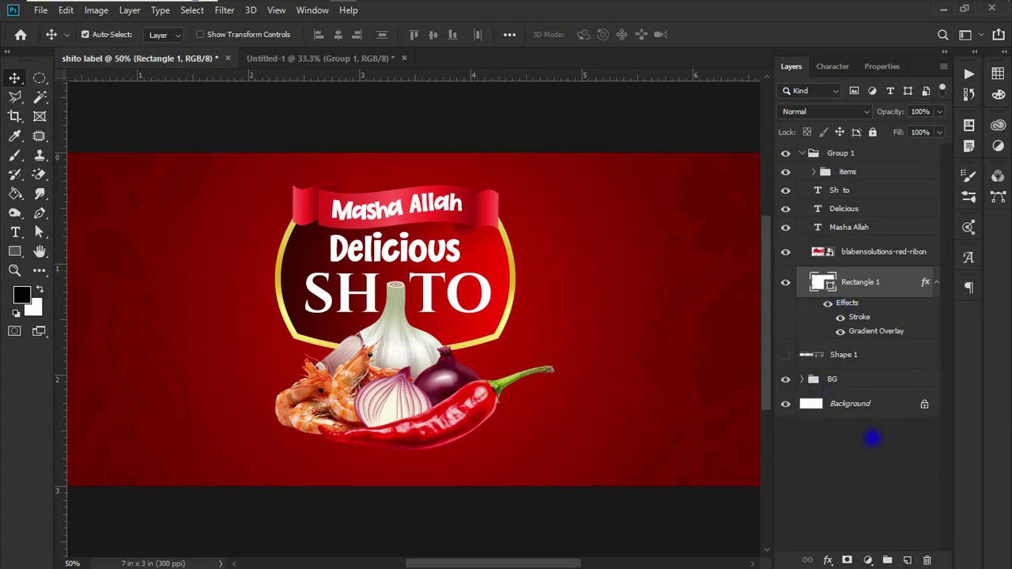
pyautogui.click(827, 560)
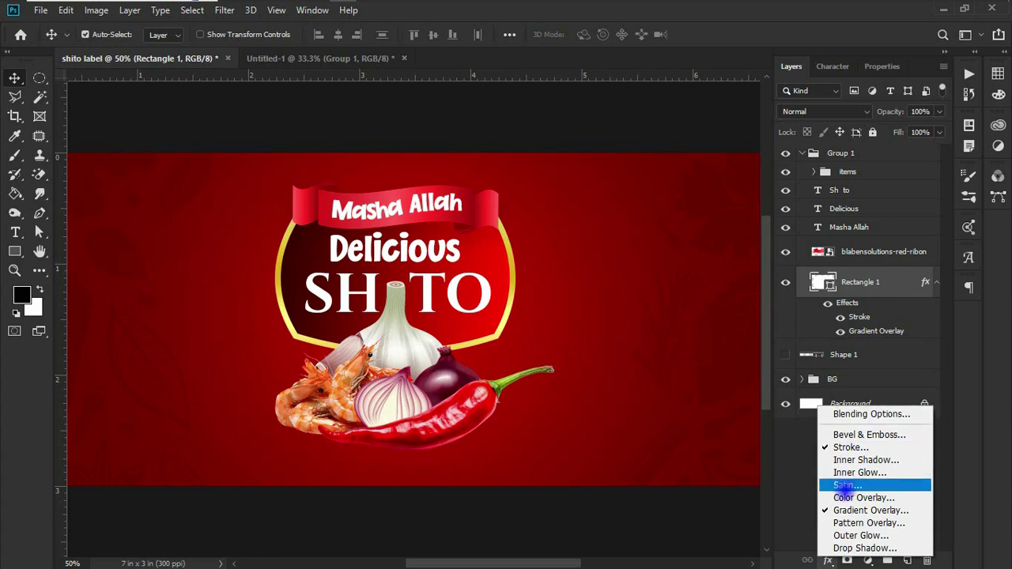
pyautogui.click(842, 547)
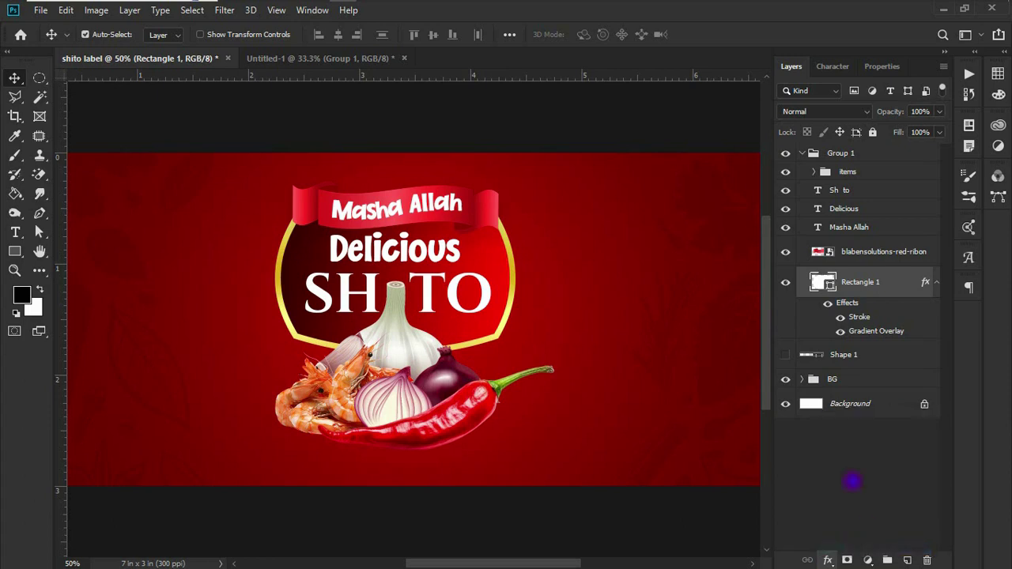
pyautogui.moveTo(928, 294); pyautogui.dragTo(904, 294)
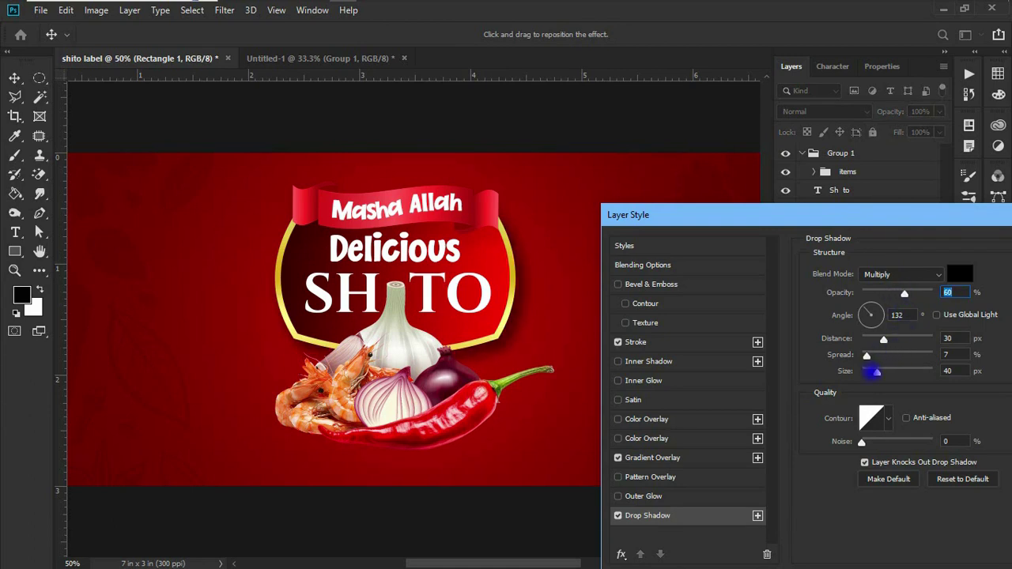
pyautogui.moveTo(883, 339); pyautogui.dragTo(876, 340)
pyautogui.moveTo(877, 372); pyautogui.dragTo(880, 371)
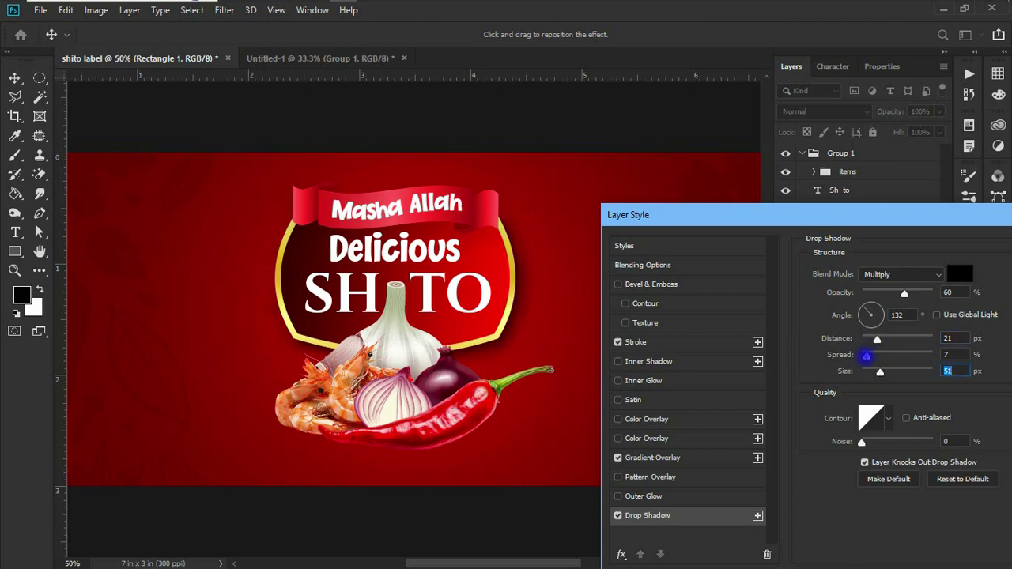
pyautogui.moveTo(866, 355); pyautogui.dragTo(861, 355)
pyautogui.moveTo(941, 218); pyautogui.dragTo(815, 199)
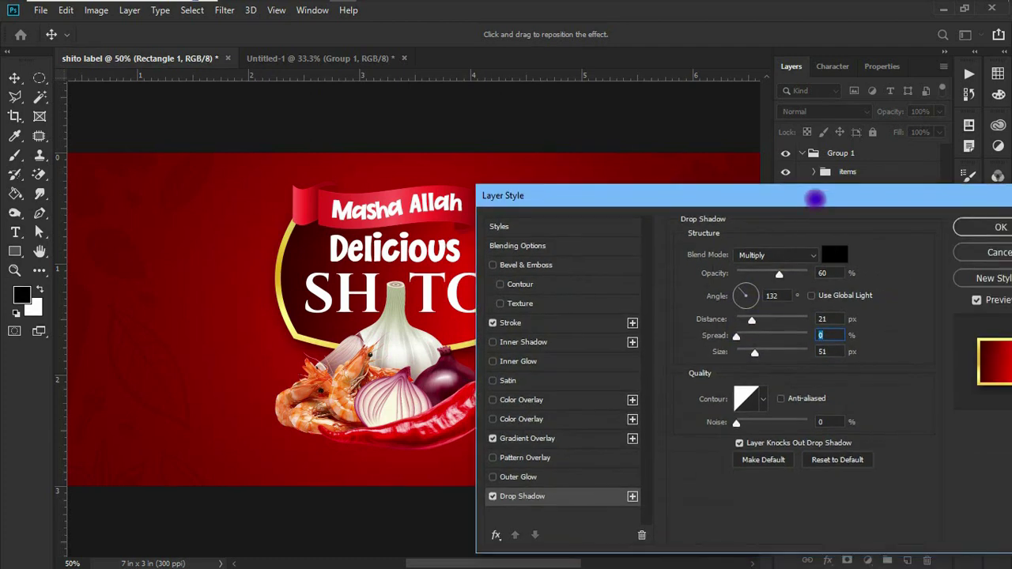
pyautogui.click(997, 227)
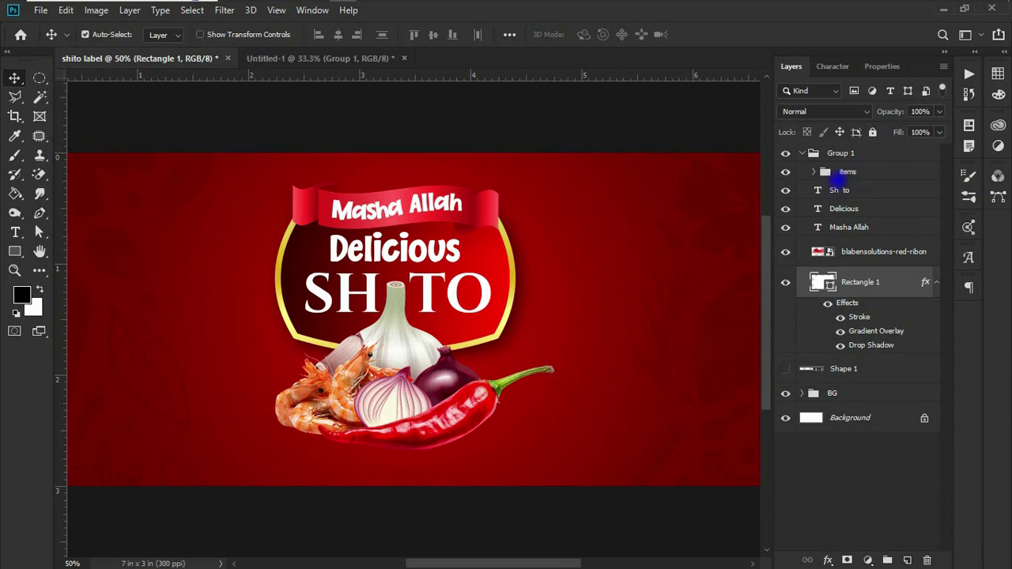
# Step: Add a new layer above the "Sh to" text and flatten the soft 1700 px, 0% hardness brush into a horizontal ellipse
pyautogui.click(856, 189)
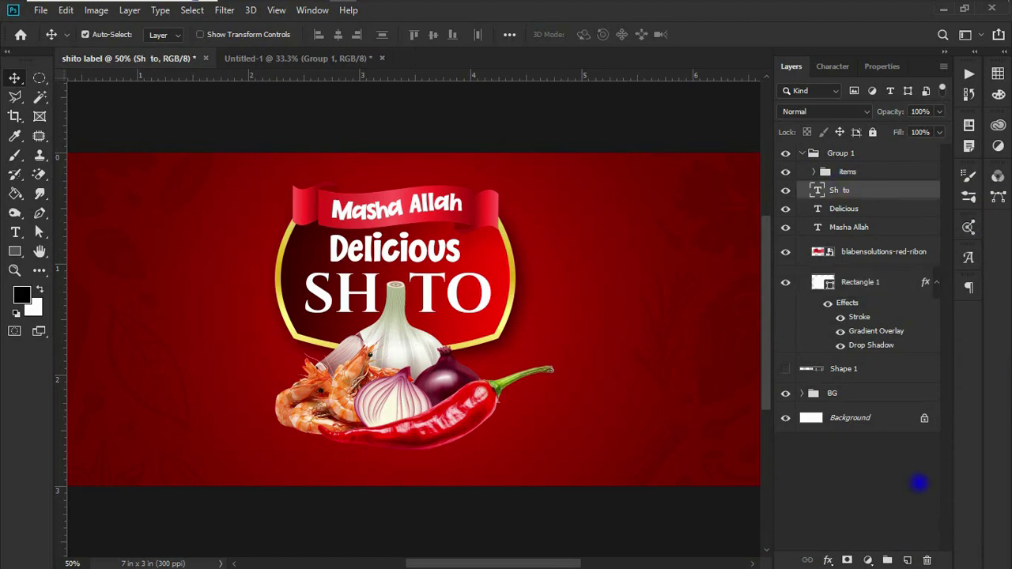
pyautogui.click(907, 560)
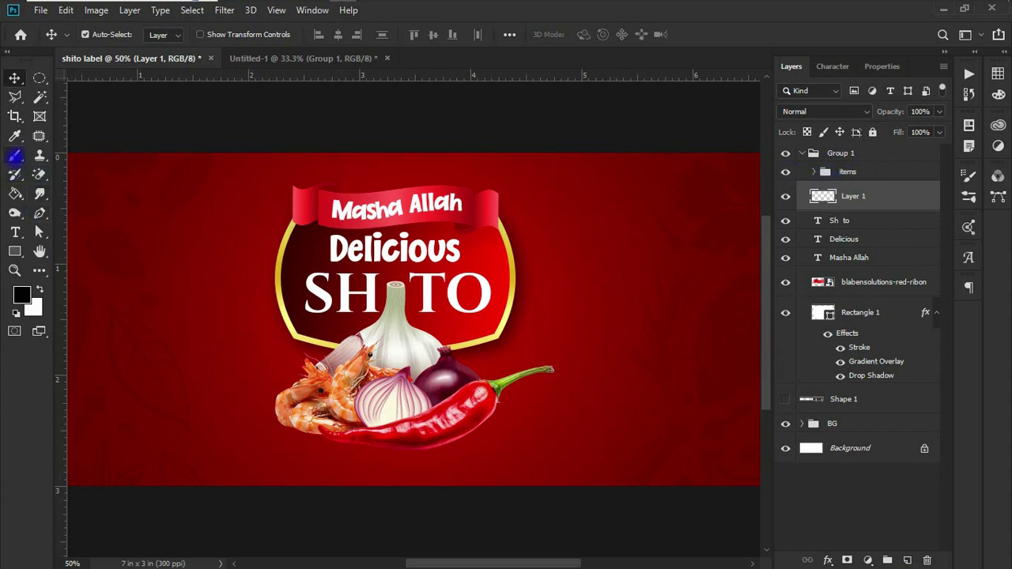
pyautogui.click(15, 155)
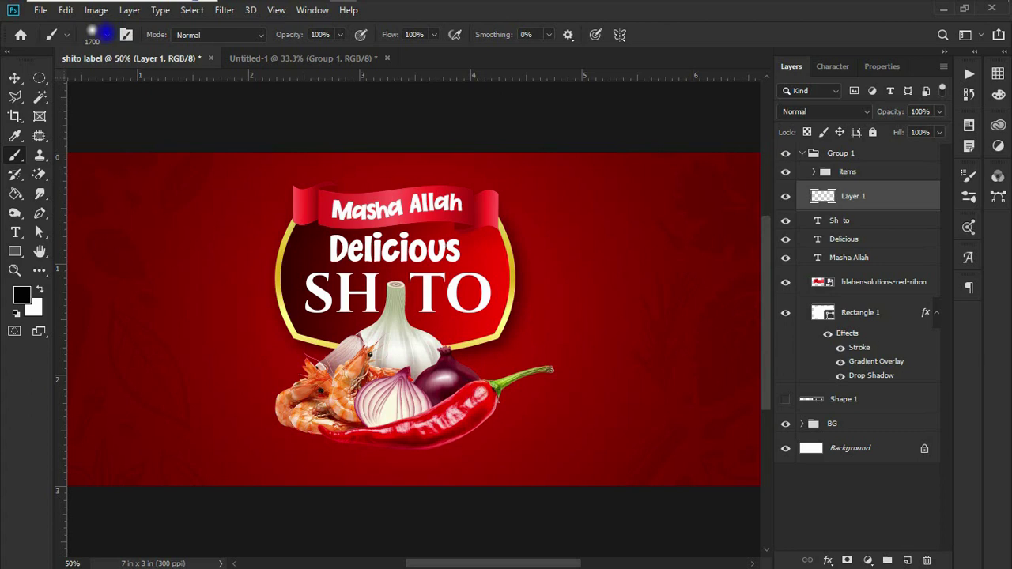
pyautogui.click(105, 34)
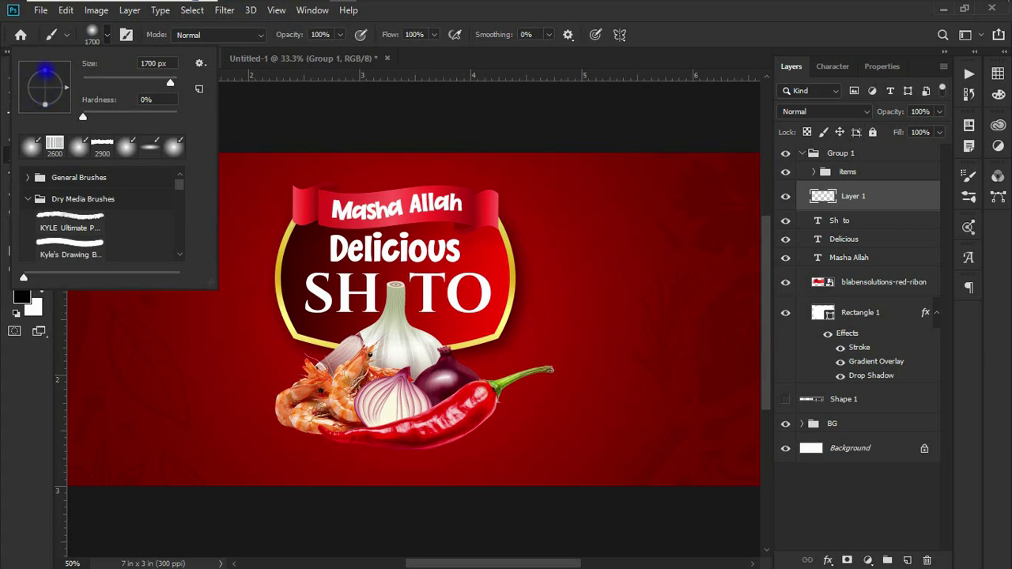
pyautogui.moveTo(45, 71); pyautogui.dragTo(45, 85)
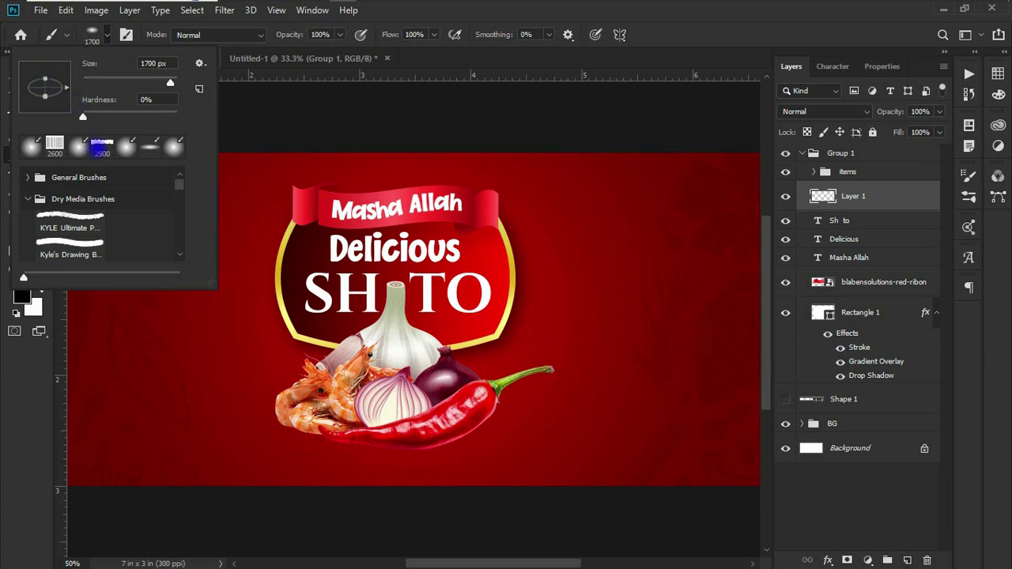
pyautogui.click(259, 35)
pyautogui.click(258, 36)
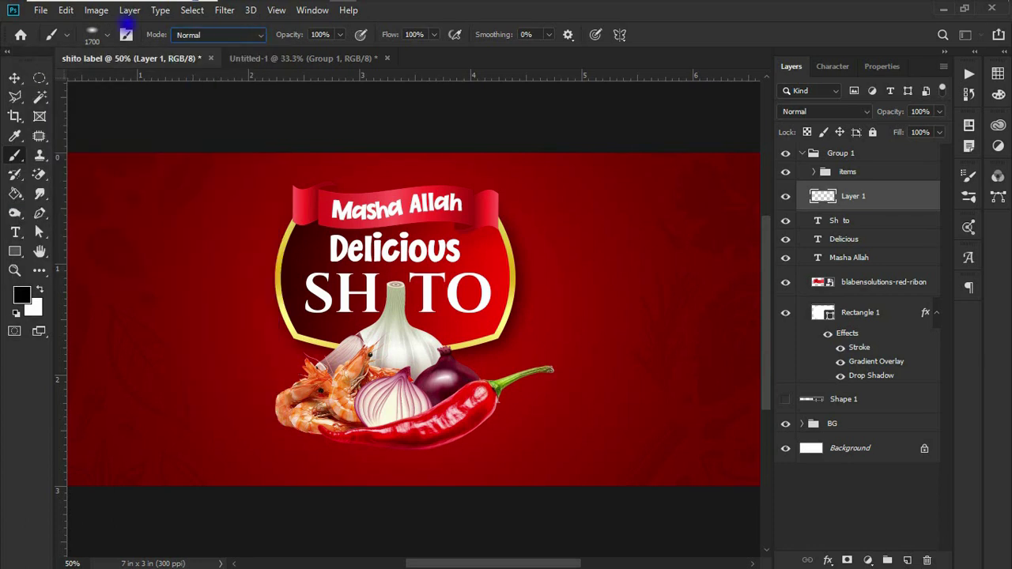
pyautogui.click(105, 35)
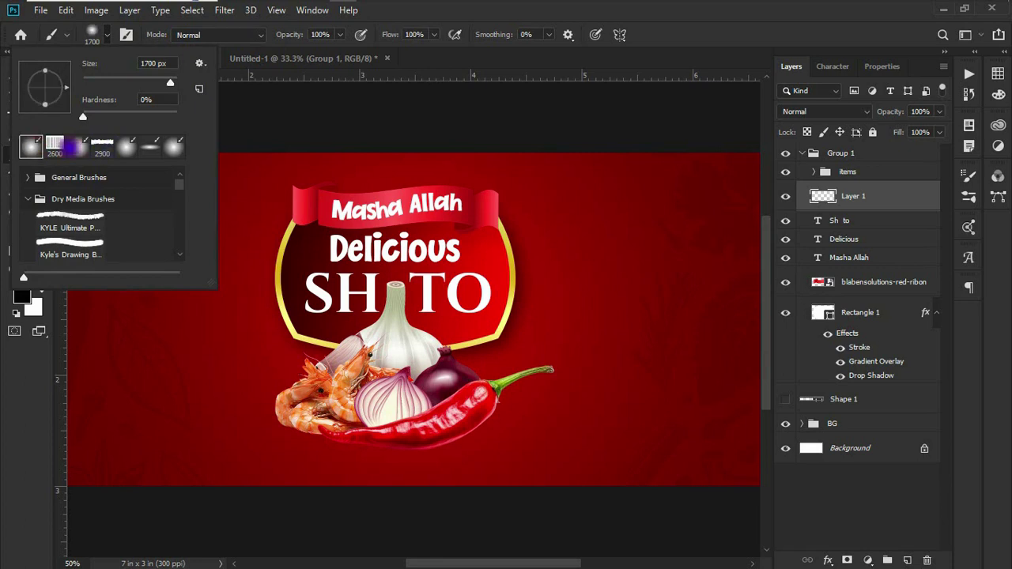
pyautogui.click(107, 34)
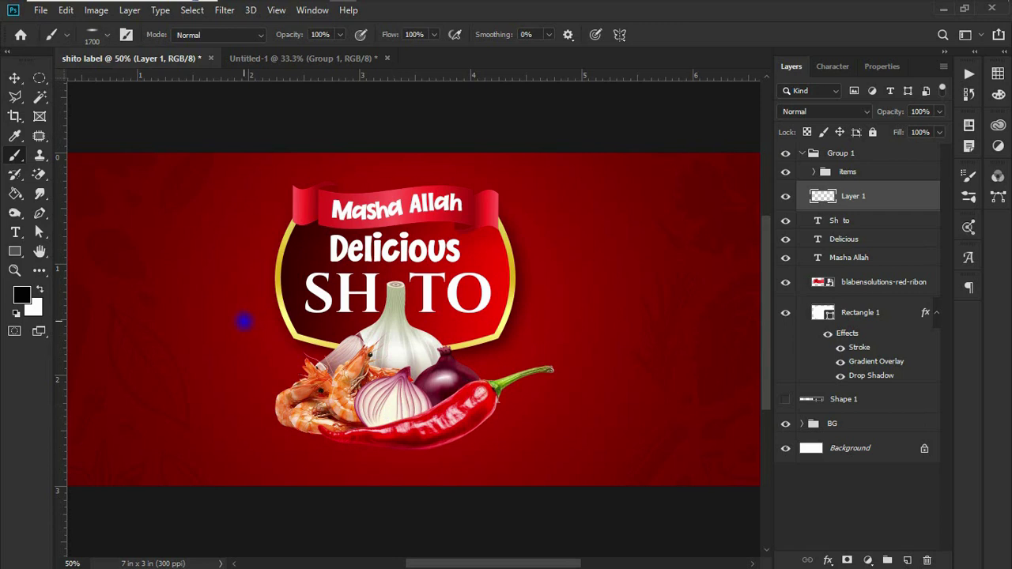
# Step: Paint a soft near-black (010101) shadow beneath the ingredients using the flattened brush at 700 px
pyautogui.click(21, 295)
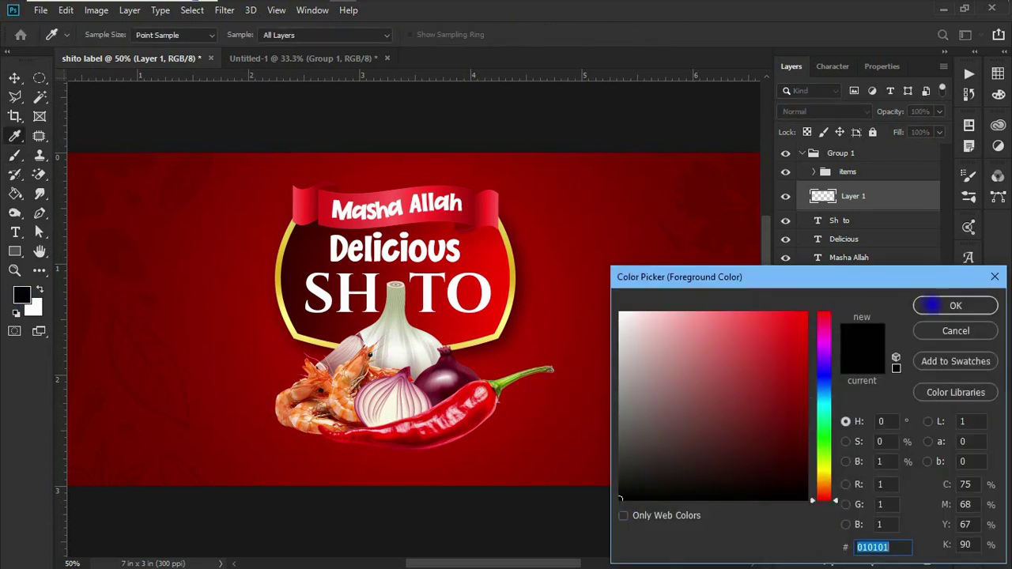
pyautogui.click(933, 305)
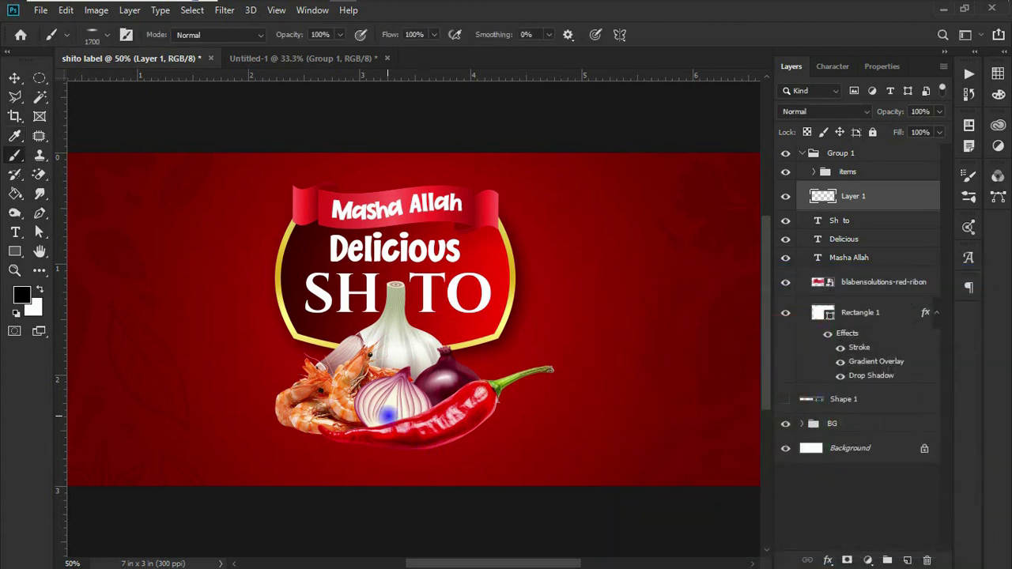
pyautogui.press('[')
pyautogui.press('[')
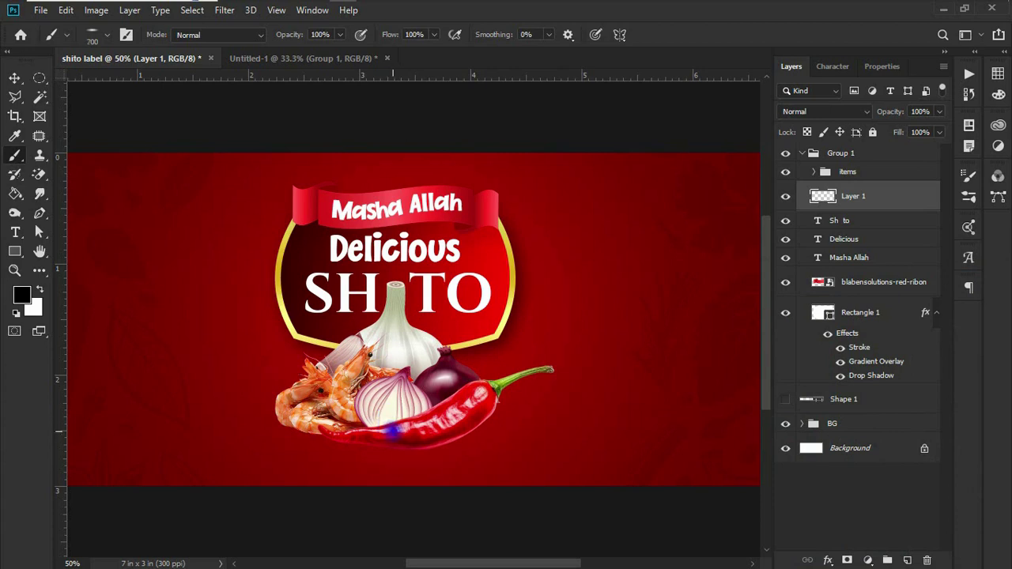
pyautogui.click(391, 434)
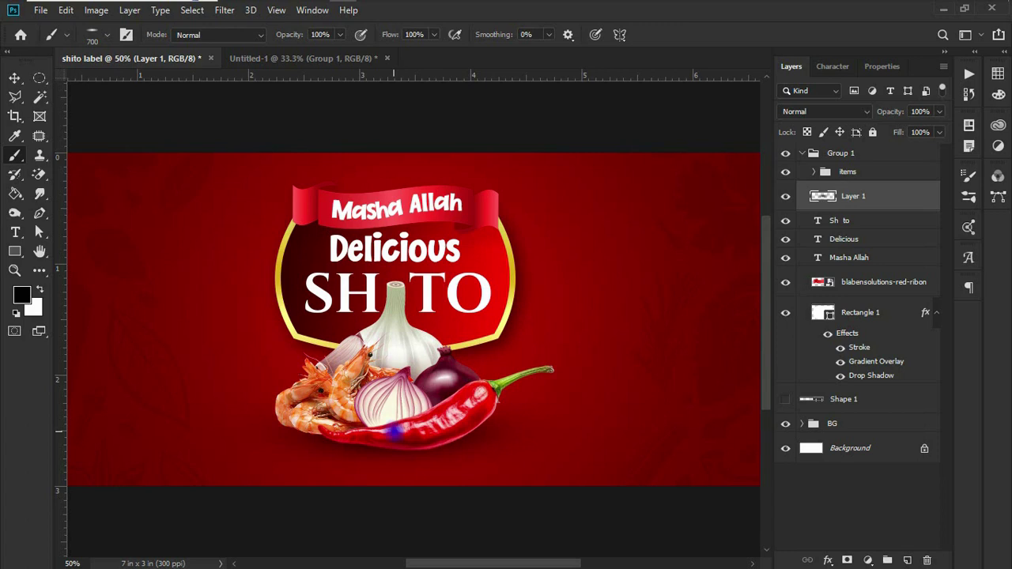
pyautogui.click(395, 435)
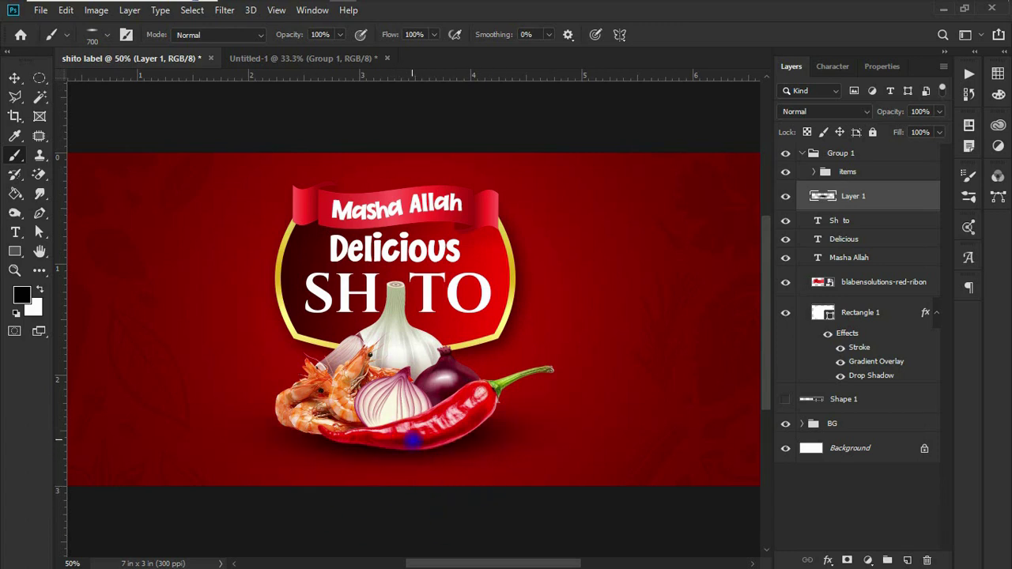
pyautogui.click(407, 435)
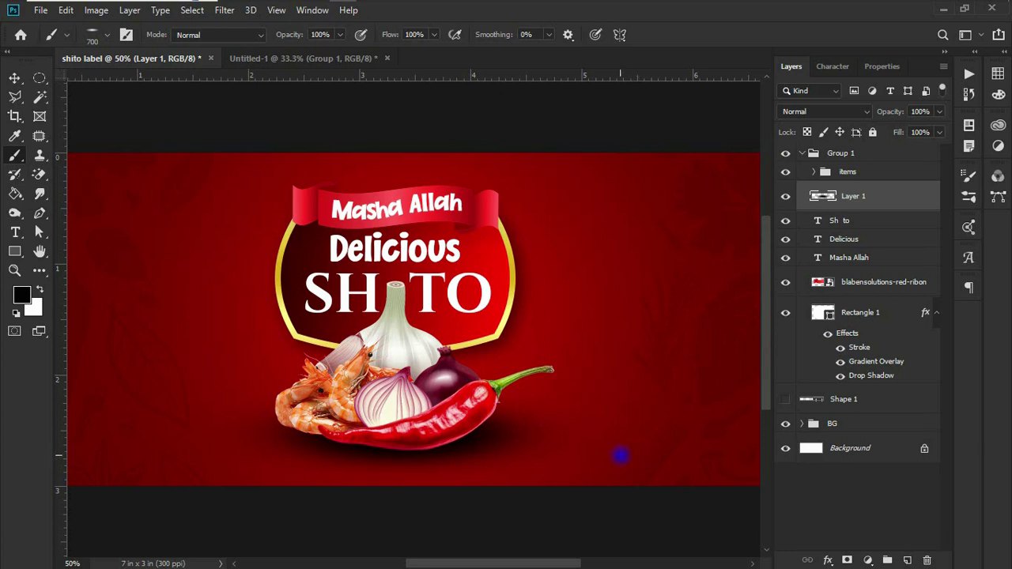
pyautogui.click(14, 76)
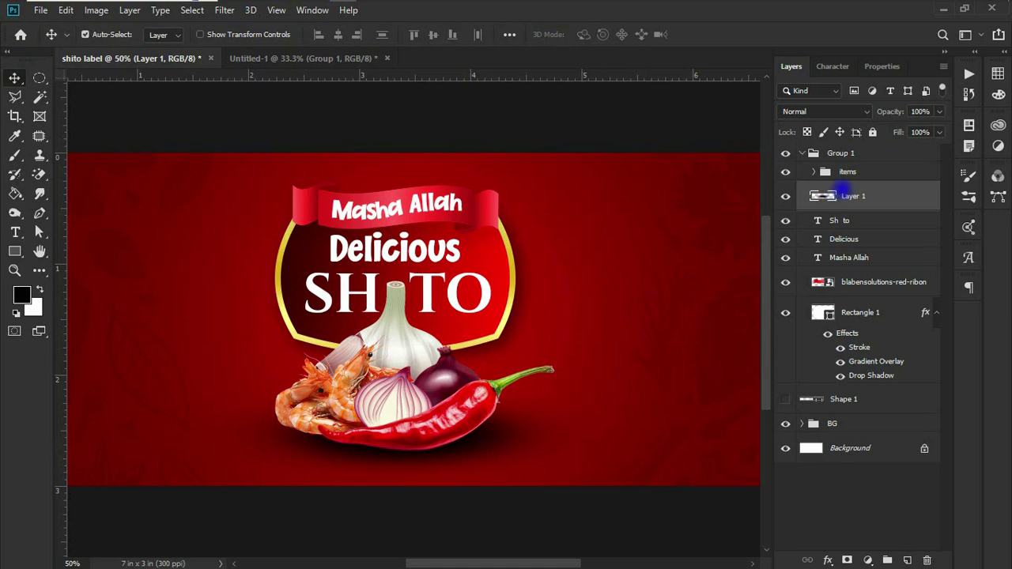
# Step: Collapse Group 1 and rename it "emblem"
pyautogui.click(805, 152)
pyautogui.click(802, 152)
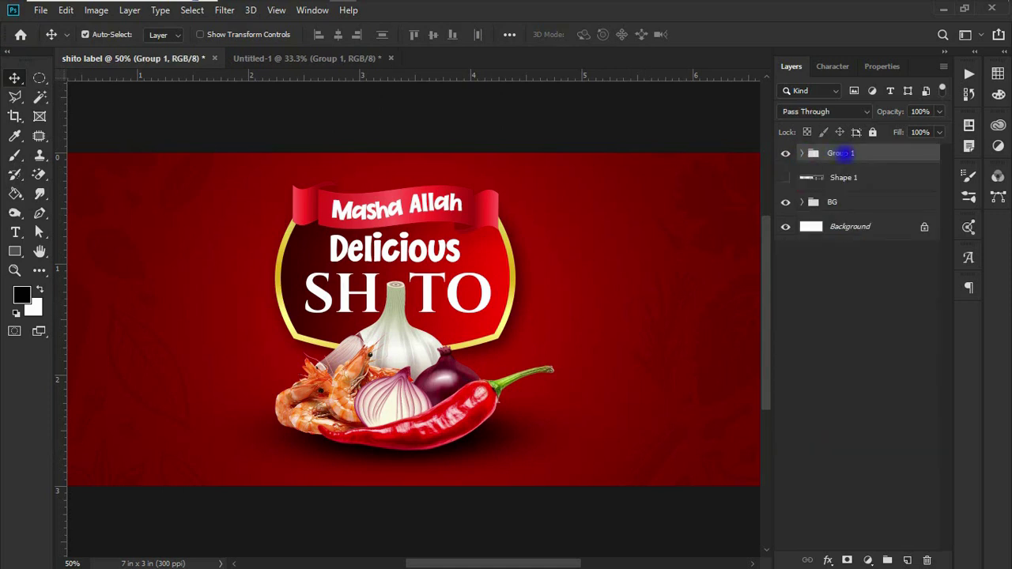
pyautogui.doubleClick(838, 153)
pyautogui.write('emblem')
pyautogui.press('Return')
pyautogui.hotkey('ctrl', '0')
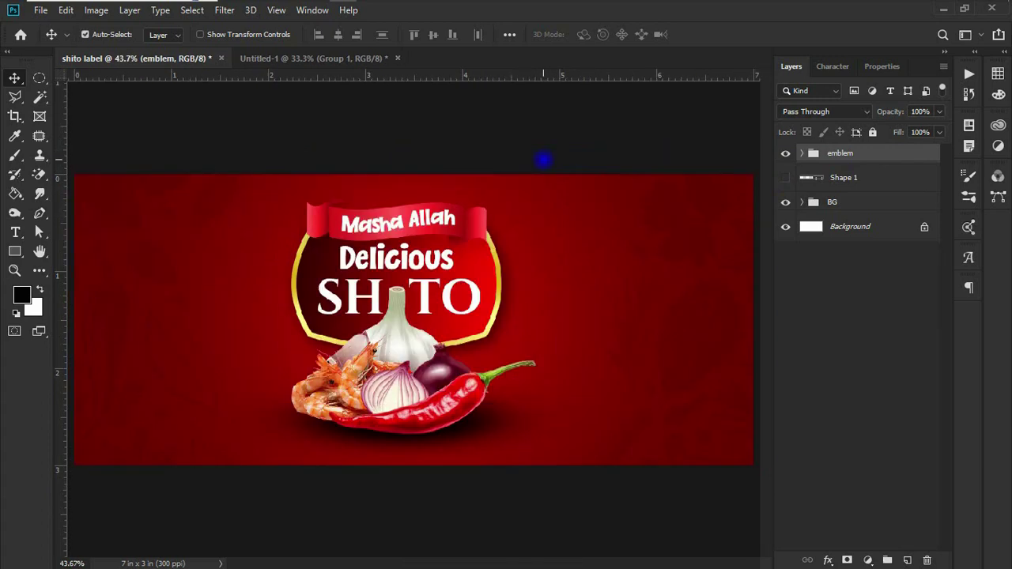
pyautogui.hotkey('ctrl', '-')
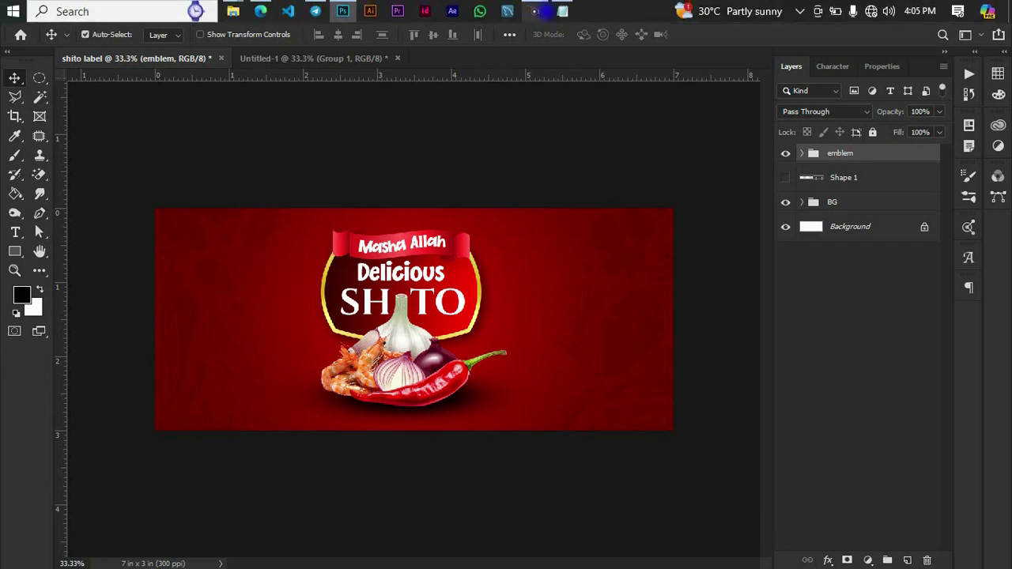
# Step: Switch to the Notepad document to review the label's ingredients and directions text, and return to the label design
pyautogui.click(562, 11)
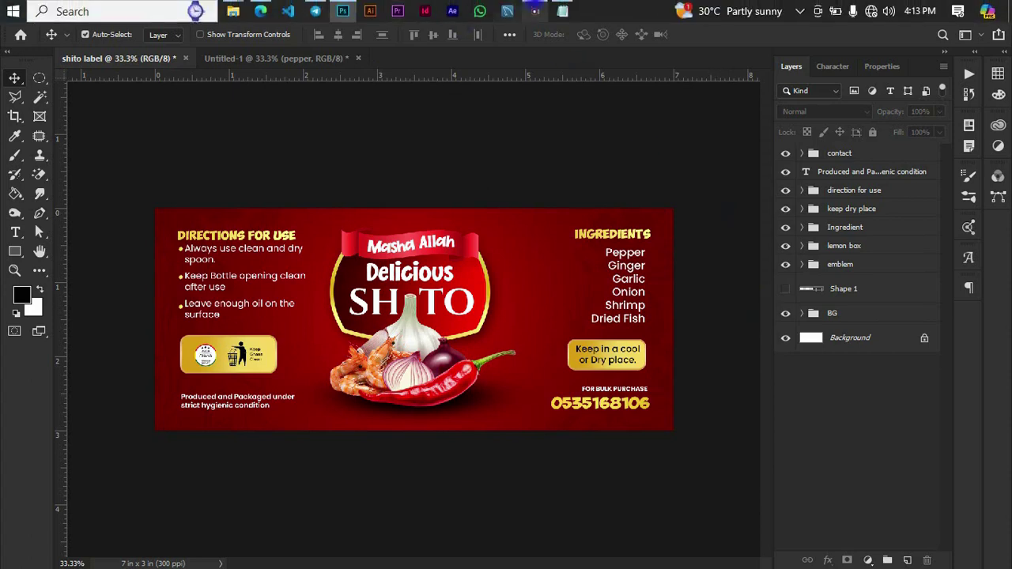
pyautogui.click(562, 11)
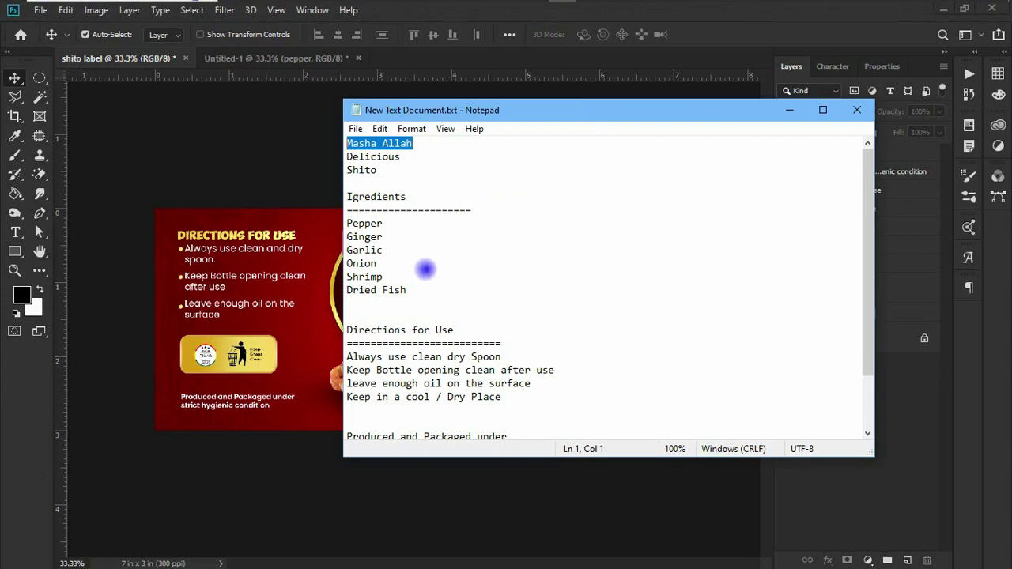
pyautogui.click(291, 316)
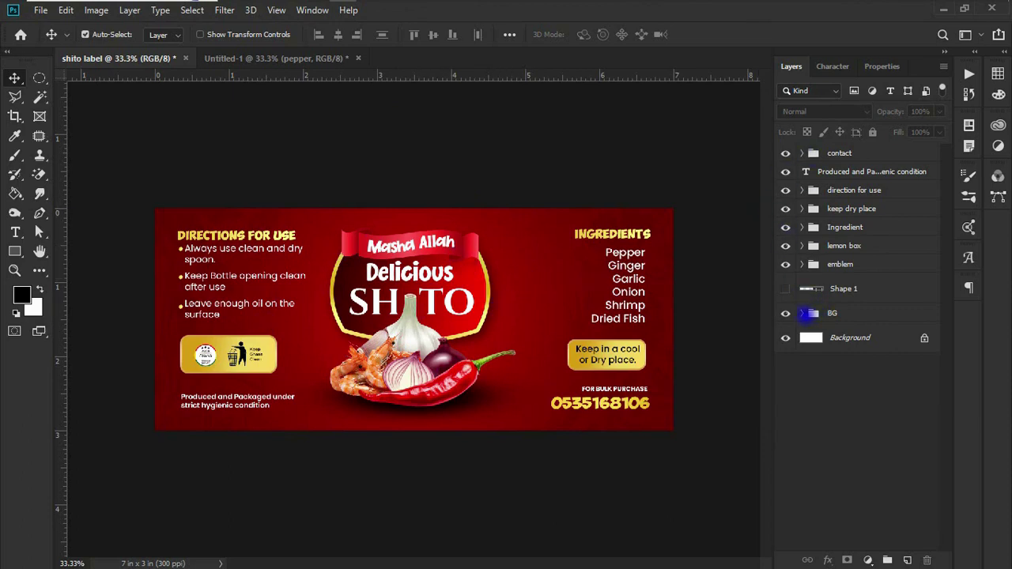
# Step: Lower the opacity of Color Fill 2 in the BG group to 77%
pyautogui.click(801, 313)
pyautogui.click(854, 361)
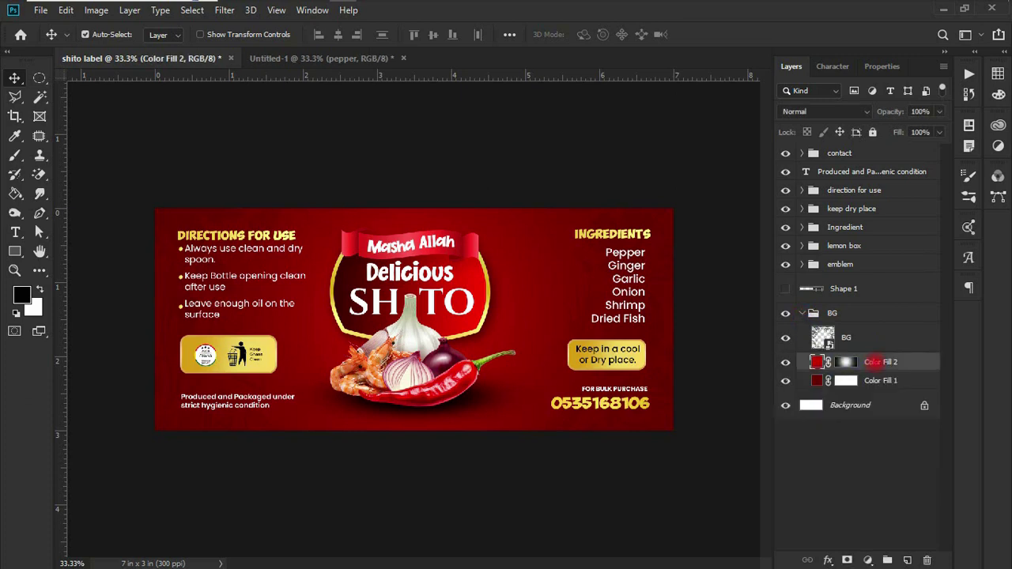
pyautogui.click(939, 111)
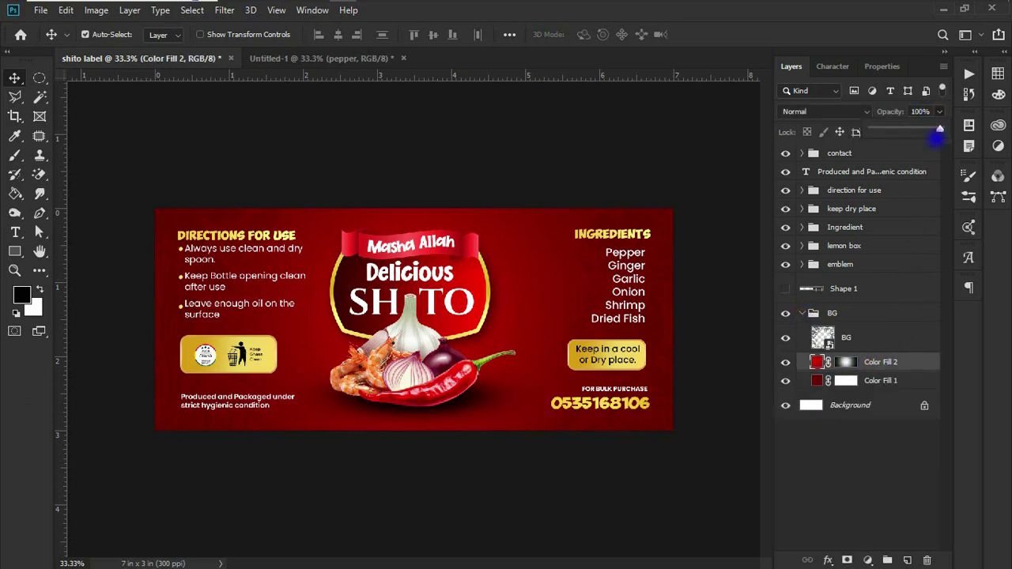
pyautogui.moveTo(938, 128); pyautogui.dragTo(924, 128)
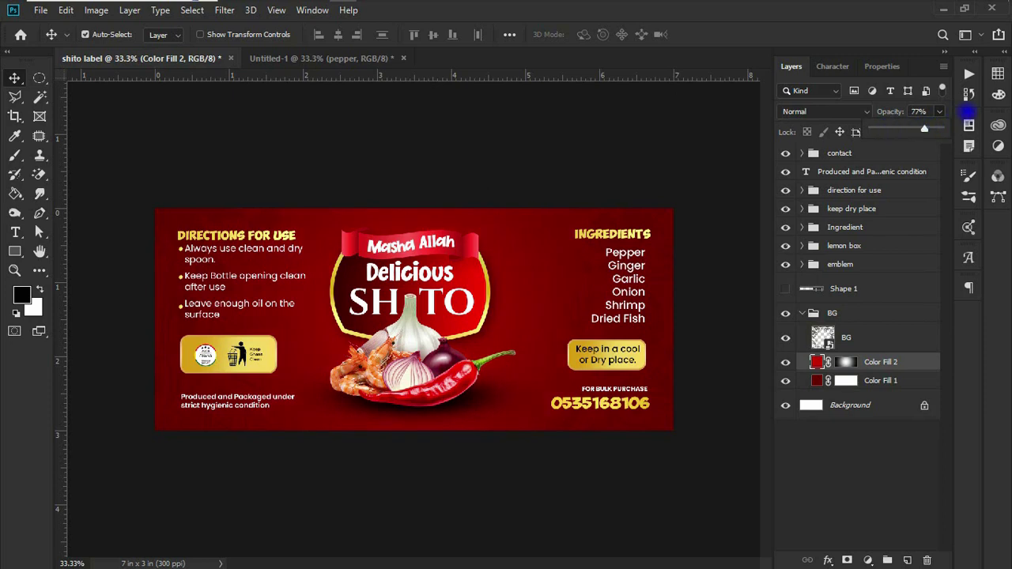
pyautogui.click(939, 111)
pyautogui.click(939, 112)
# Step: Copy the pepper from Untitled-1 into the shito label document and place its layer just above the collapsed BG group
pyautogui.click(269, 57)
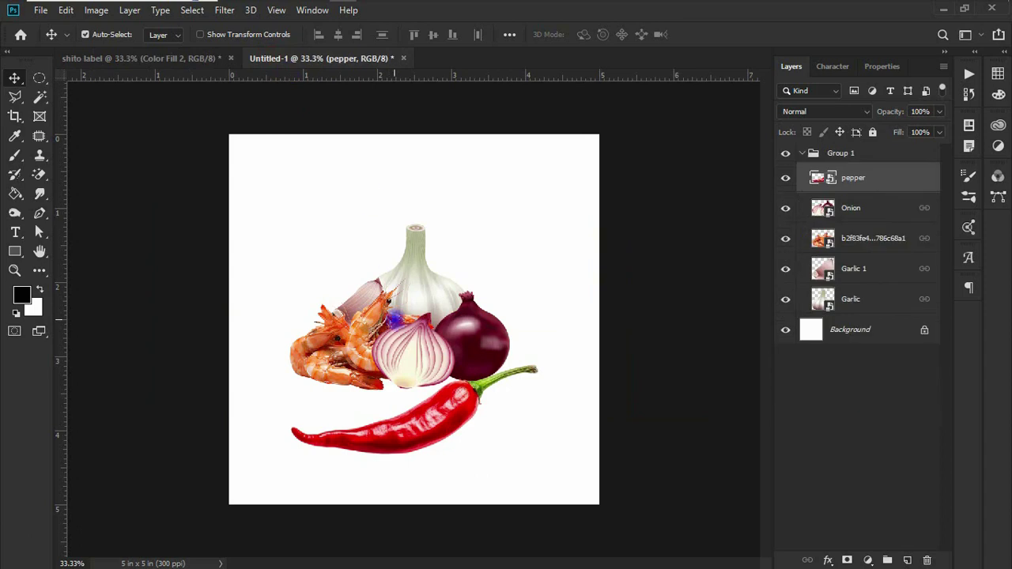
pyautogui.moveTo(451, 409); pyautogui.dragTo(491, 362)
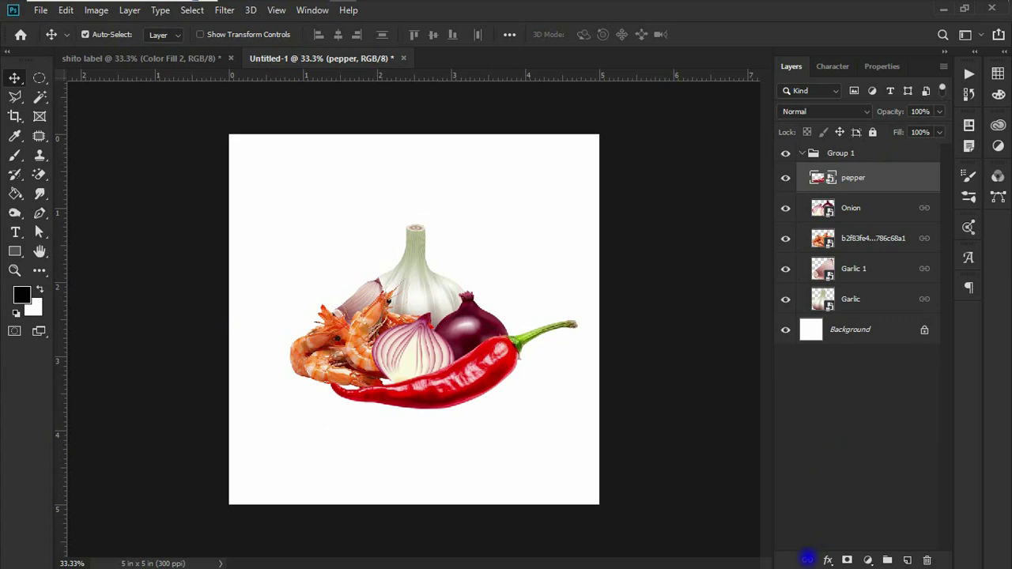
pyautogui.moveTo(482, 358); pyautogui.dragTo(583, 286)
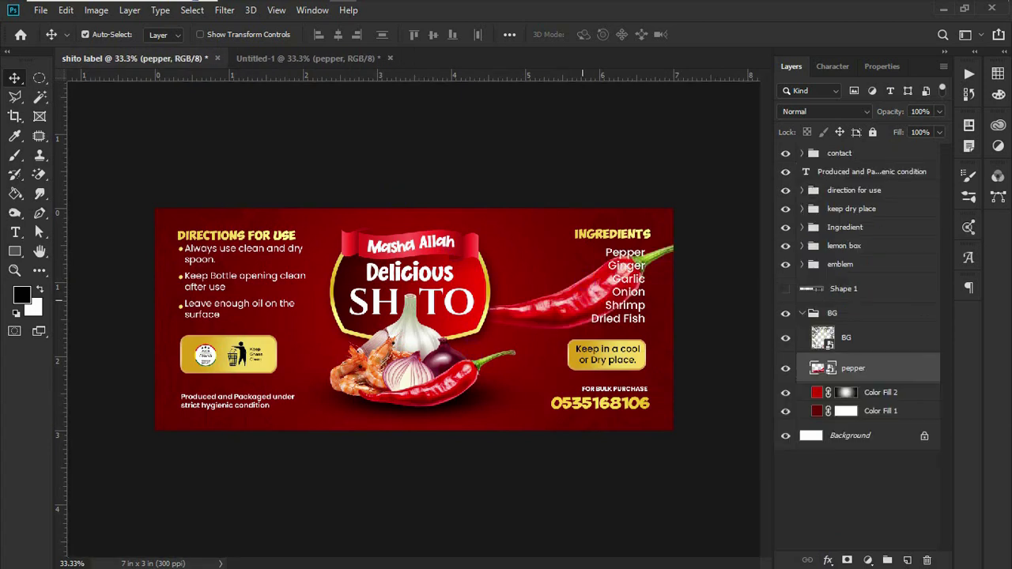
pyautogui.moveTo(910, 359); pyautogui.dragTo(879, 295)
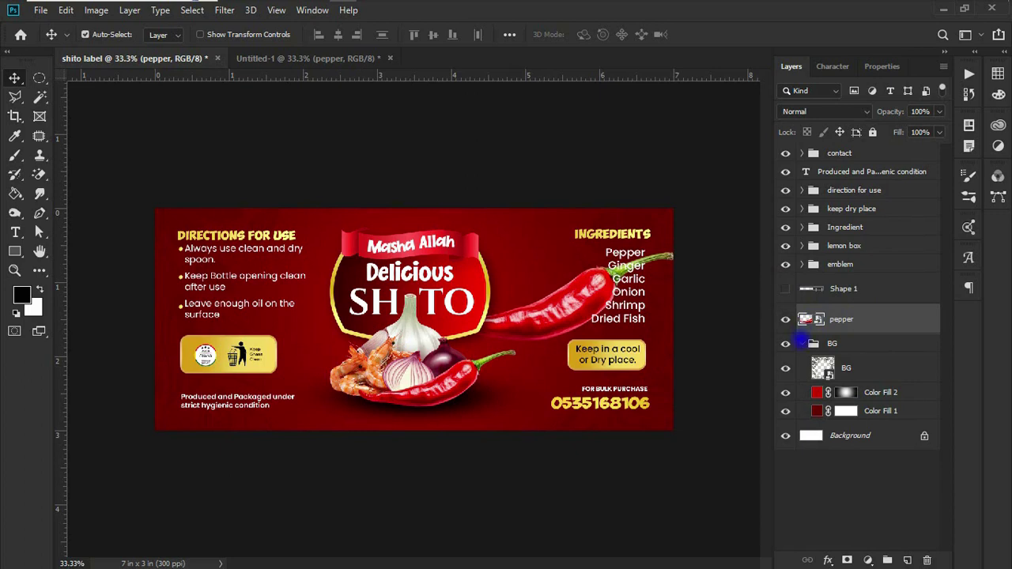
pyautogui.click(801, 343)
# Step: Move the pepper up behind the Ingredients heading and scale it down to about 11.55%
pyautogui.moveTo(557, 302); pyautogui.dragTo(575, 223)
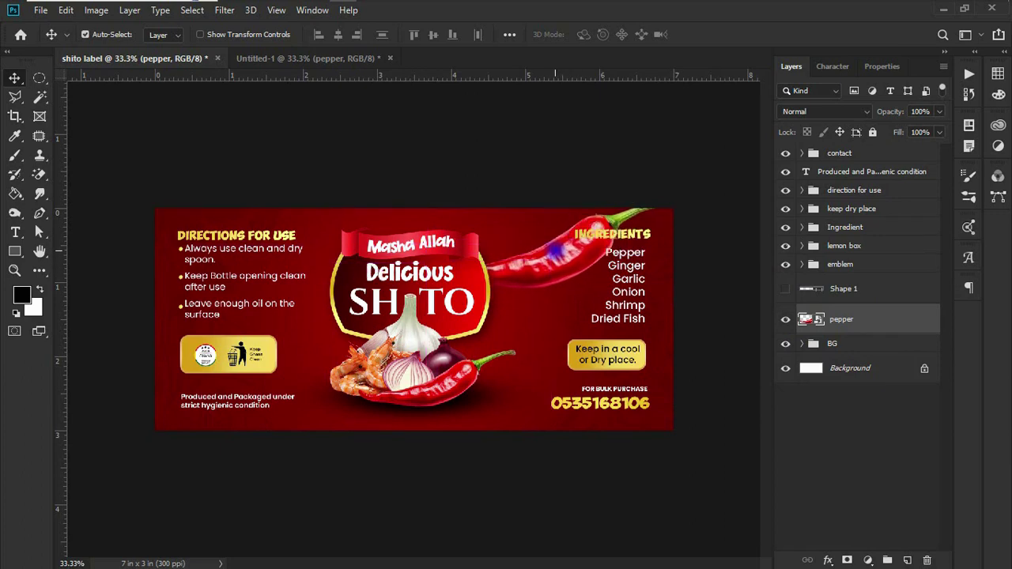
pyautogui.hotkey('ctrl', 't')
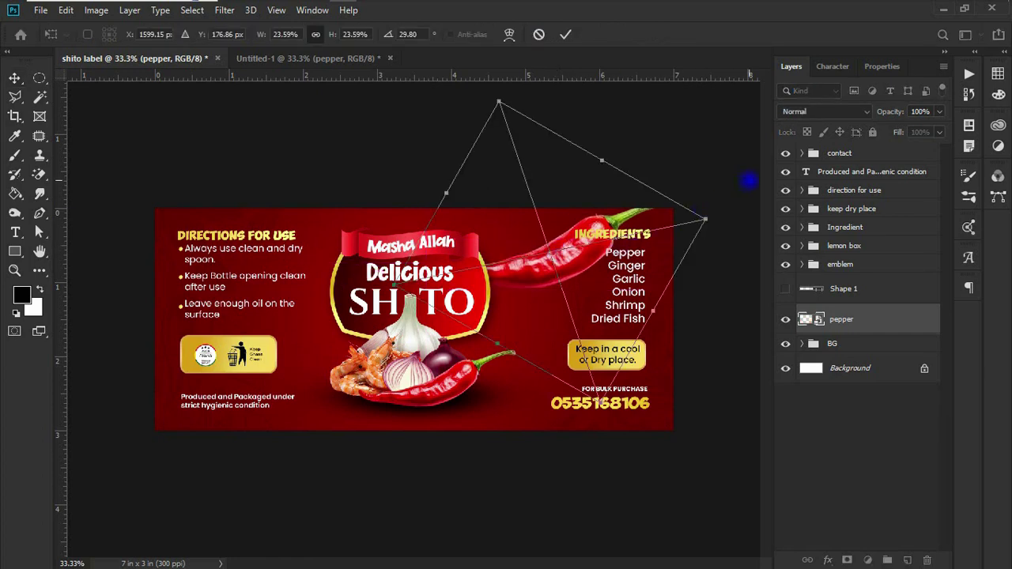
pyautogui.press('Escape')
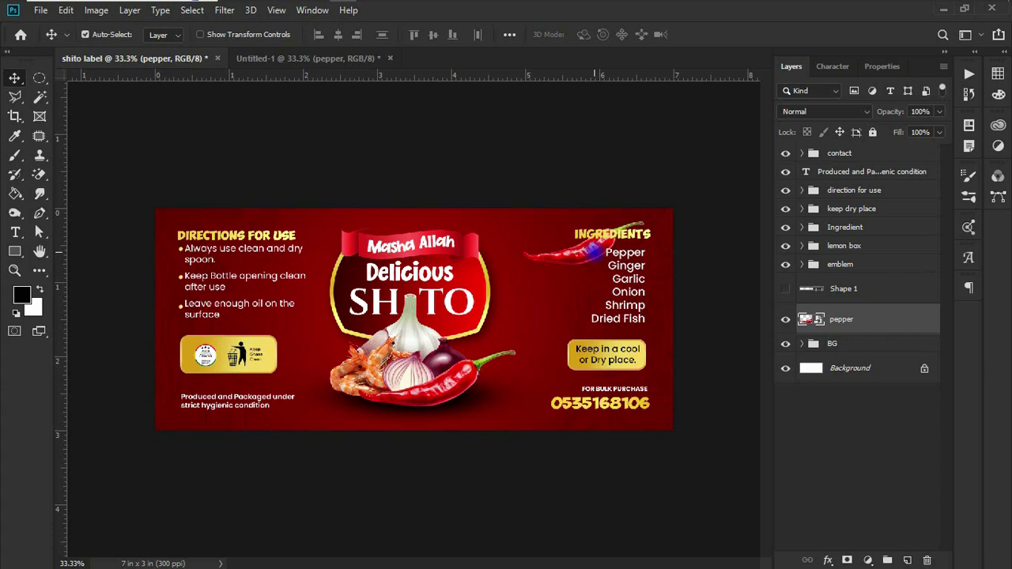
pyautogui.moveTo(593, 251); pyautogui.dragTo(378, 370)
pyautogui.hotkey('ctrl', 'z')
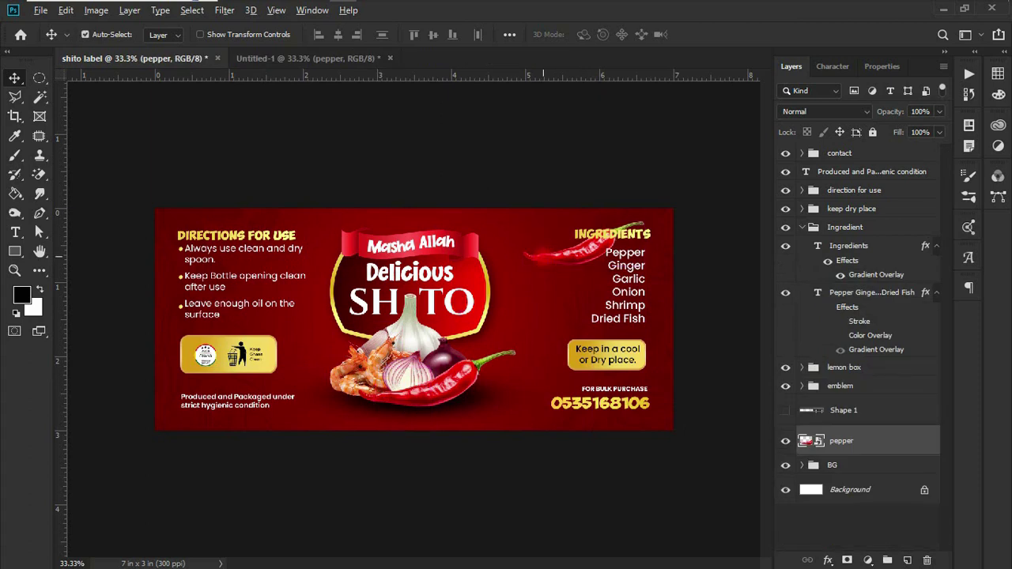
# Step: Duplicate the small pepper to the label's lower left, running off the bottom edge, and rotate the copy counterclockwise to a steeper angle
pyautogui.moveTo(542, 257); pyautogui.dragTo(209, 431)
pyautogui.hotkey('ctrl', 't')
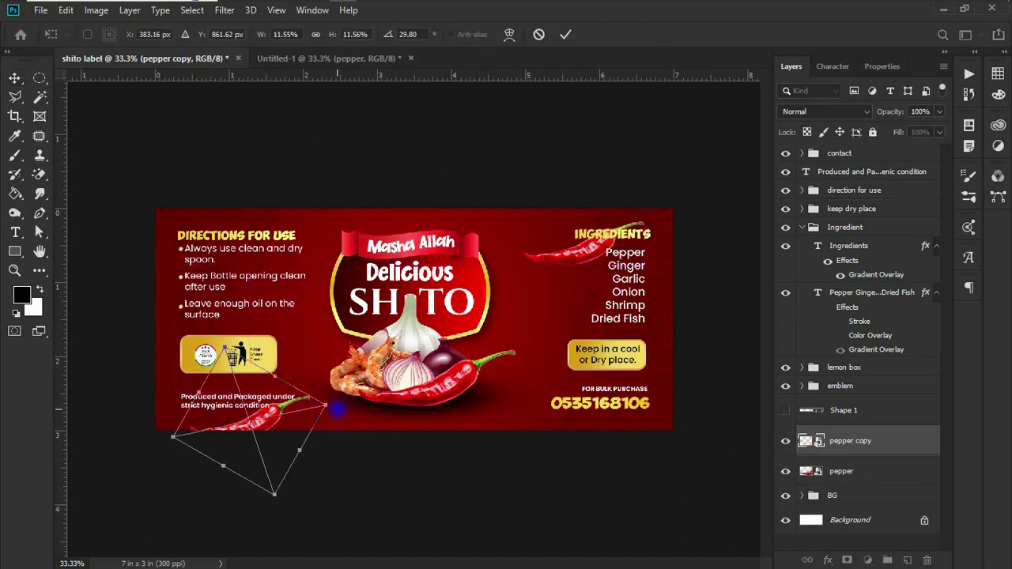
pyautogui.moveTo(331, 406); pyautogui.dragTo(286, 405)
pyautogui.press('Return')
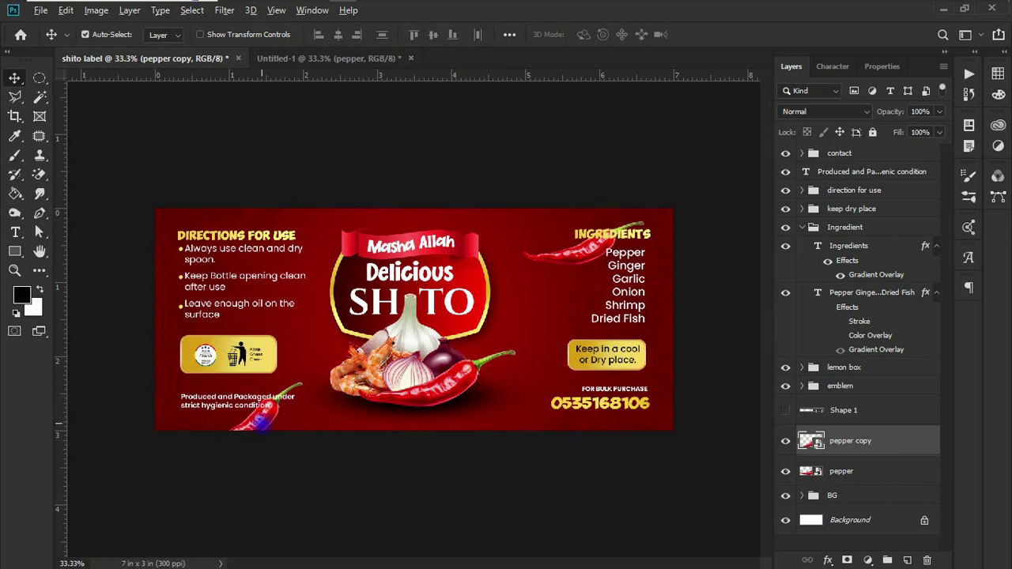
# Step: Duplicate the lower-left pepper up behind the Directions for Use text, rotate the copy to about 15.24°, and flip it horizontally
pyautogui.moveTo(262, 427); pyautogui.dragTo(255, 248)
pyautogui.hotkey('ctrl', 'alt', 't')
pyautogui.moveTo(313, 218); pyautogui.dragTo(320, 239)
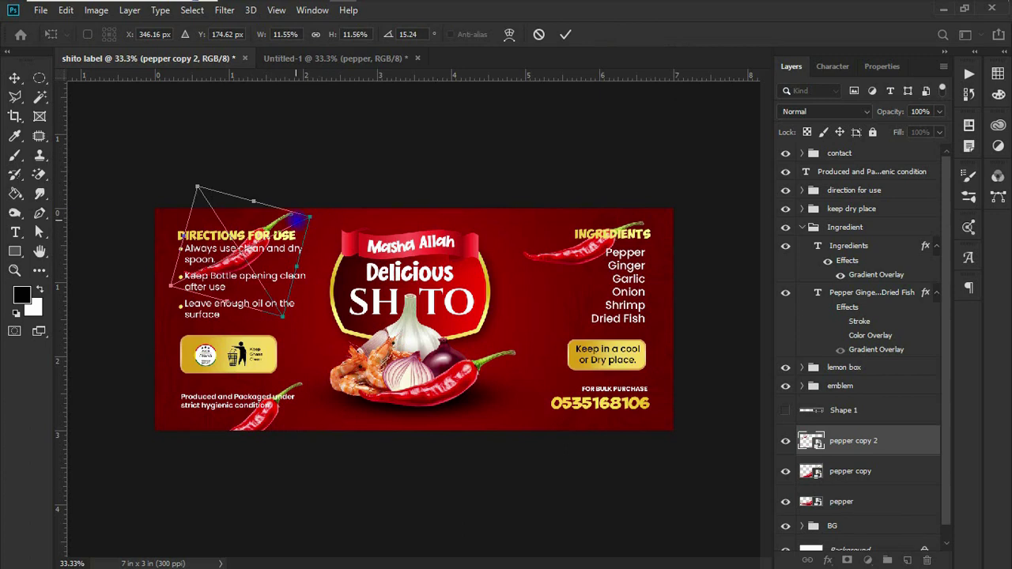
pyautogui.rightClick(298, 218)
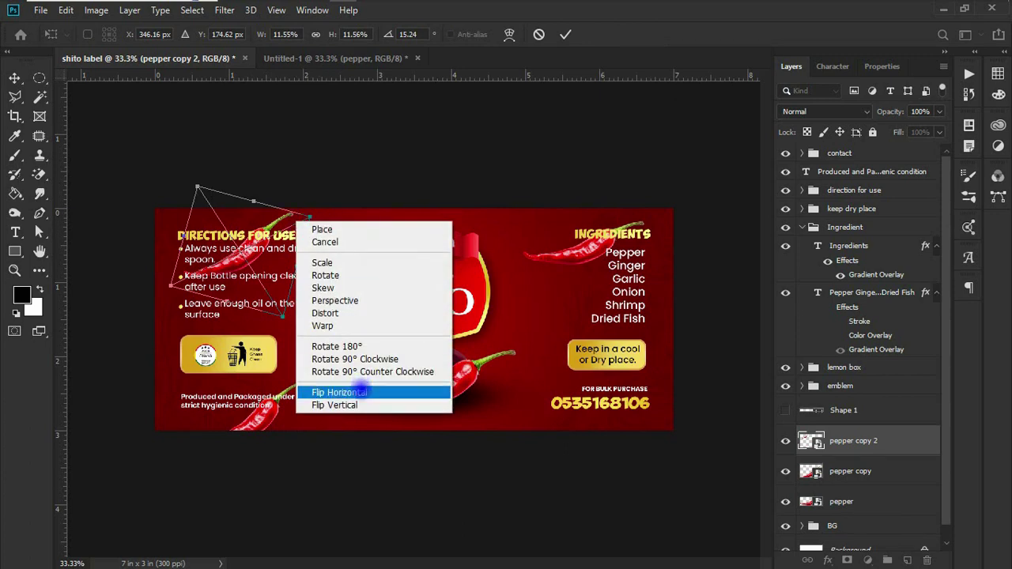
pyautogui.click(352, 393)
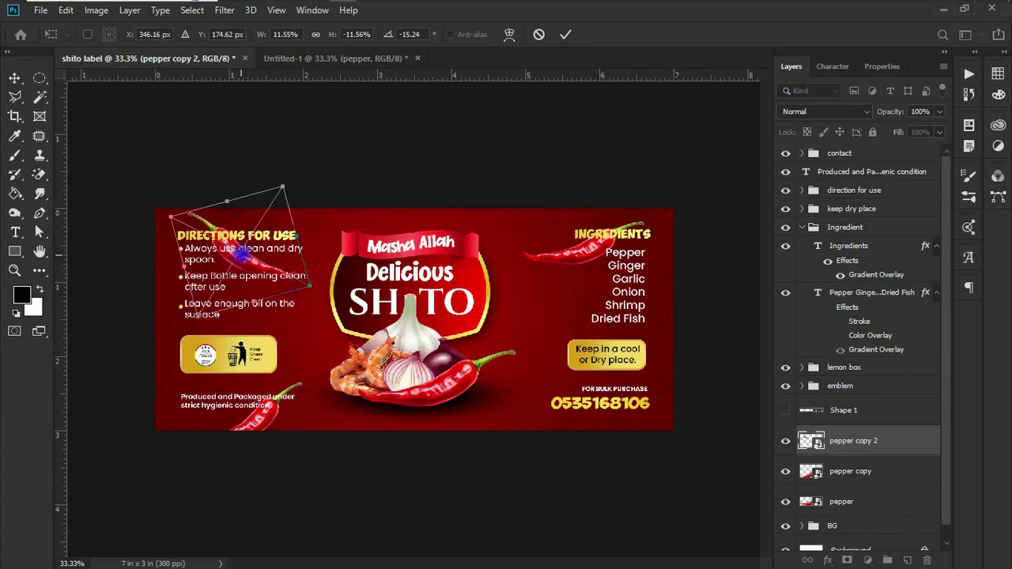
# Step: Enlarge the flipped pepper to about 15.88% and position it behind the Directions for Use text, running from the label's top edge toward the emblem
pyautogui.moveTo(256, 225)
pyautogui.mouseDown()
pyautogui.moveTo(234, 231)
pyautogui.moveTo(248, 232)
pyautogui.moveTo(251, 245)
pyautogui.mouseUp()
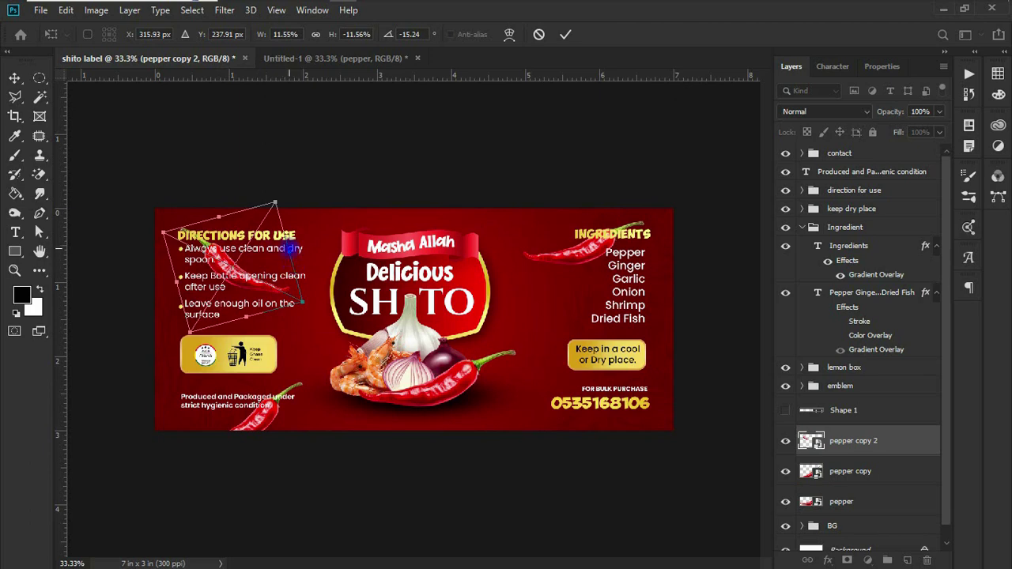
pyautogui.moveTo(289, 253); pyautogui.dragTo(317, 256)
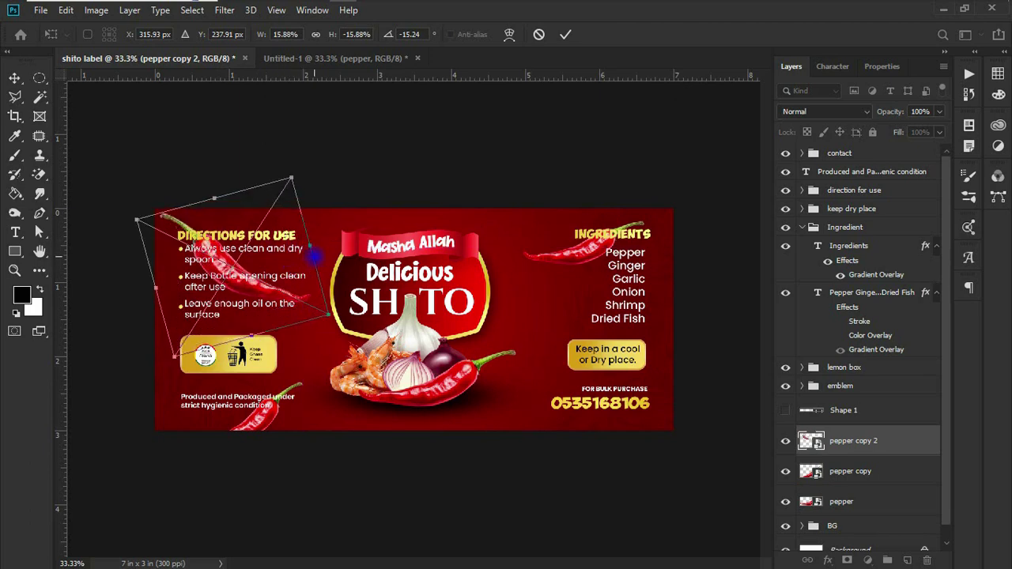
pyautogui.moveTo(241, 278); pyautogui.dragTo(278, 261)
pyautogui.press('Return')
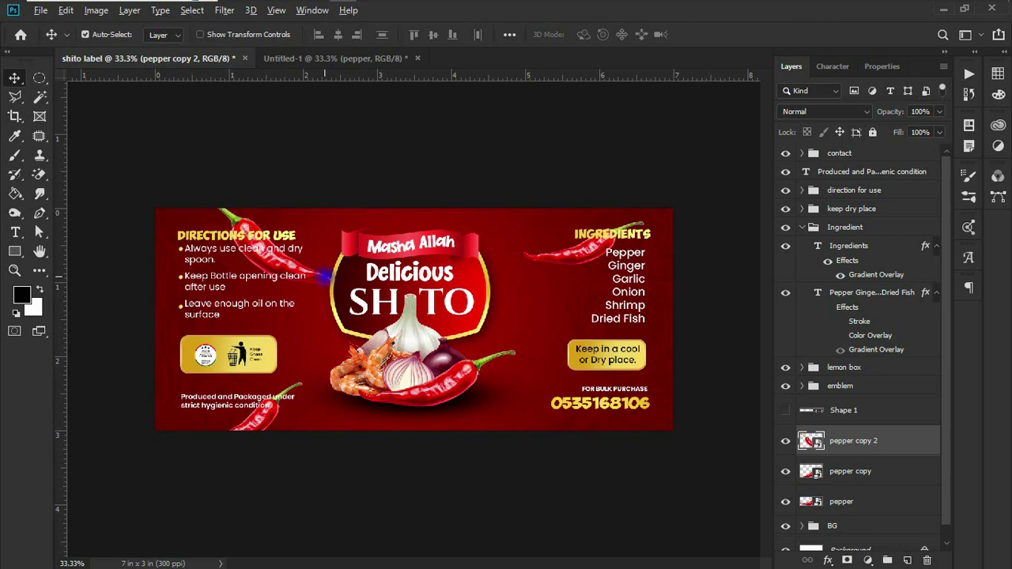
# Step: Duplicate the enlarged pepper into the label's lower-right corner, and place another copy partly behind the emblem's right side
pyautogui.moveTo(321, 281); pyautogui.dragTo(697, 447)
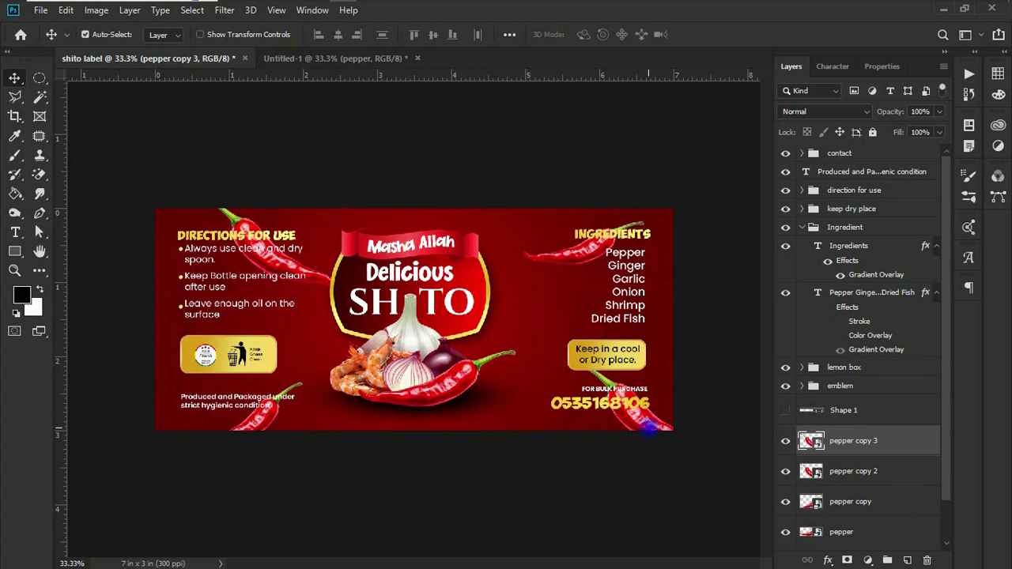
pyautogui.moveTo(650, 427); pyautogui.dragTo(474, 307)
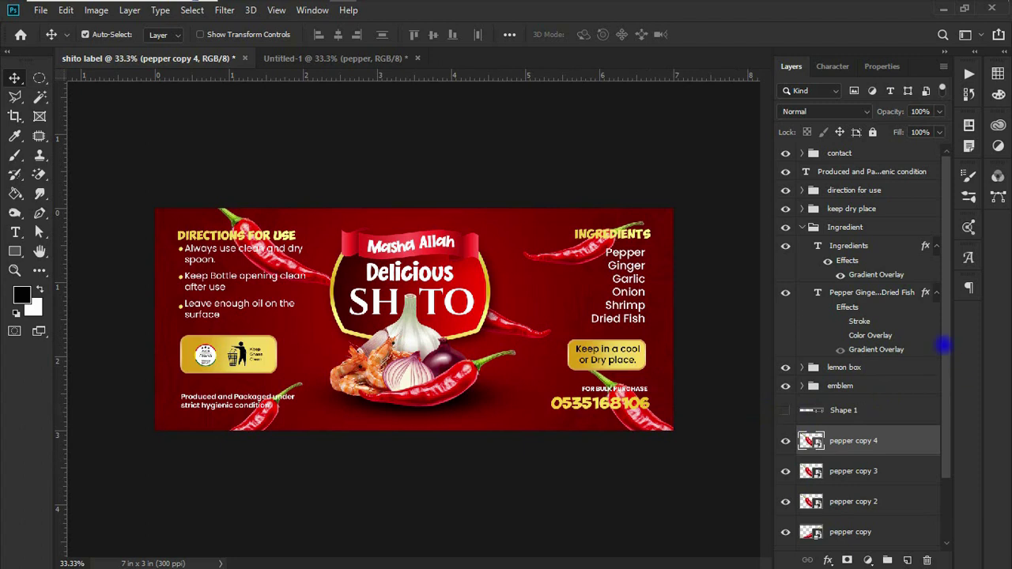
# Step: Apply a Gaussian Blur with a radius of 8.4 pixels to the pepper copy 4 layer
pyautogui.moveTo(943, 344); pyautogui.dragTo(947, 404)
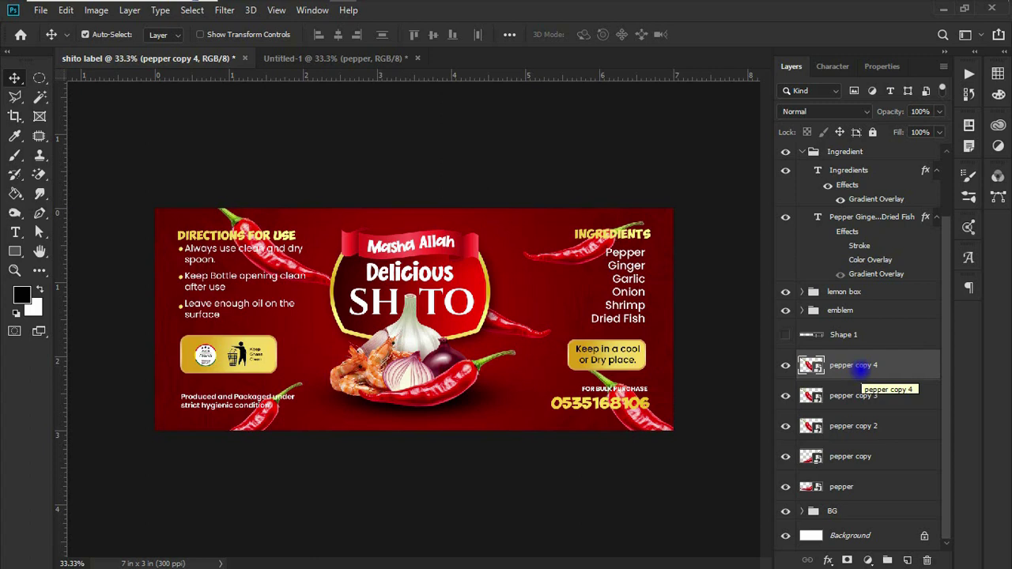
pyautogui.rightClick(854, 365)
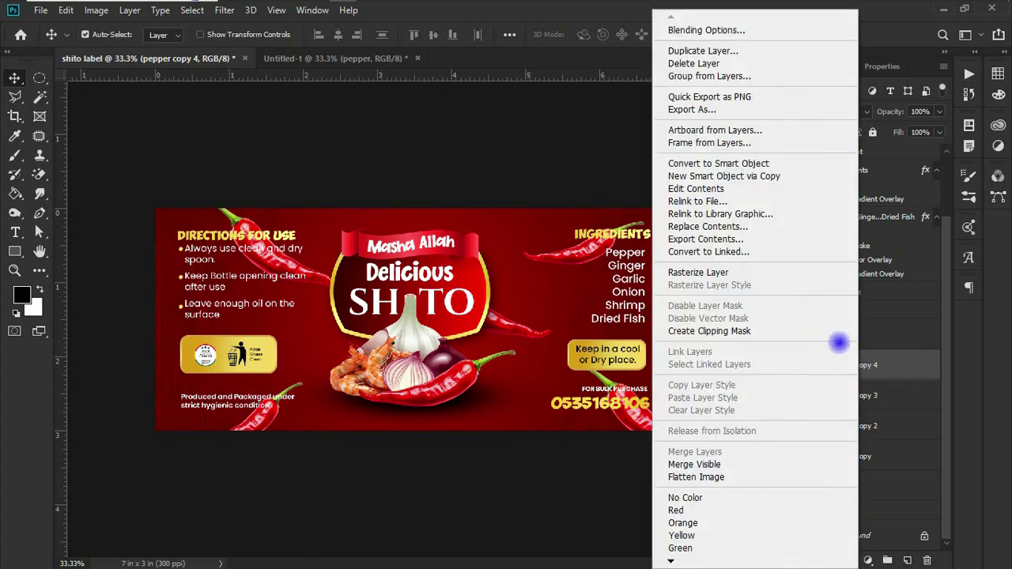
pyautogui.click(883, 373)
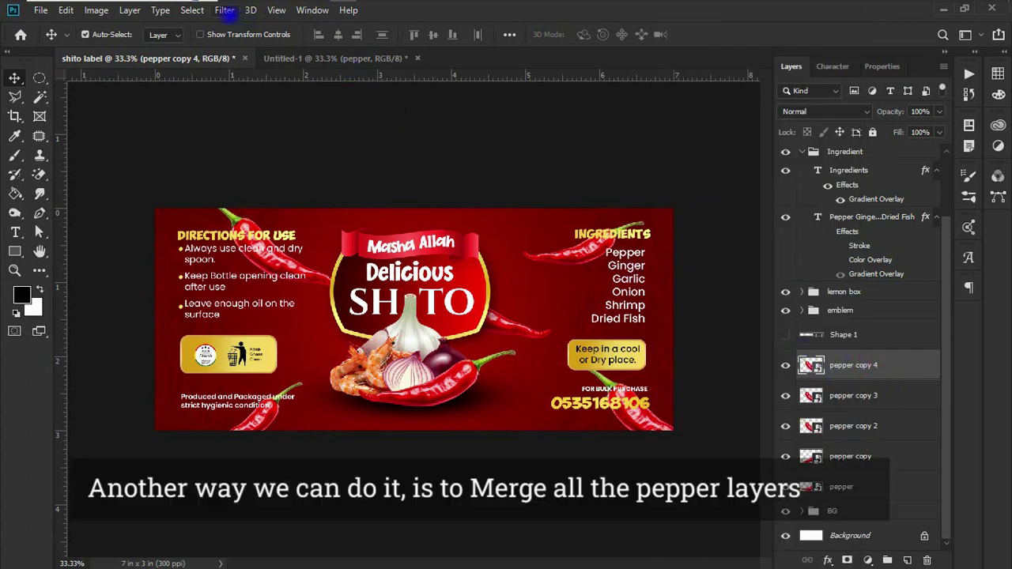
pyautogui.click(225, 11)
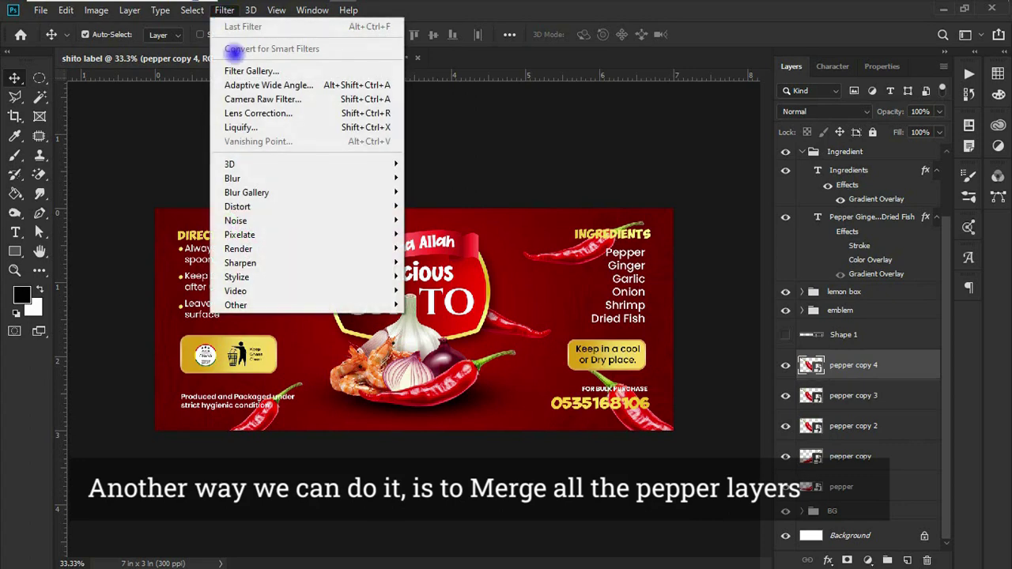
pyautogui.moveTo(240, 206)
pyautogui.moveTo(260, 177)
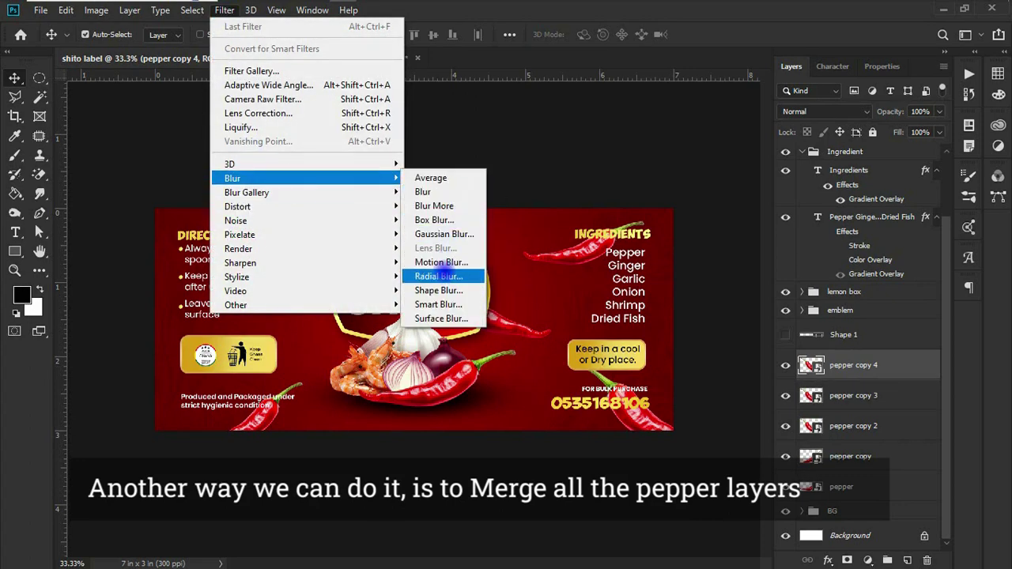
pyautogui.click(444, 234)
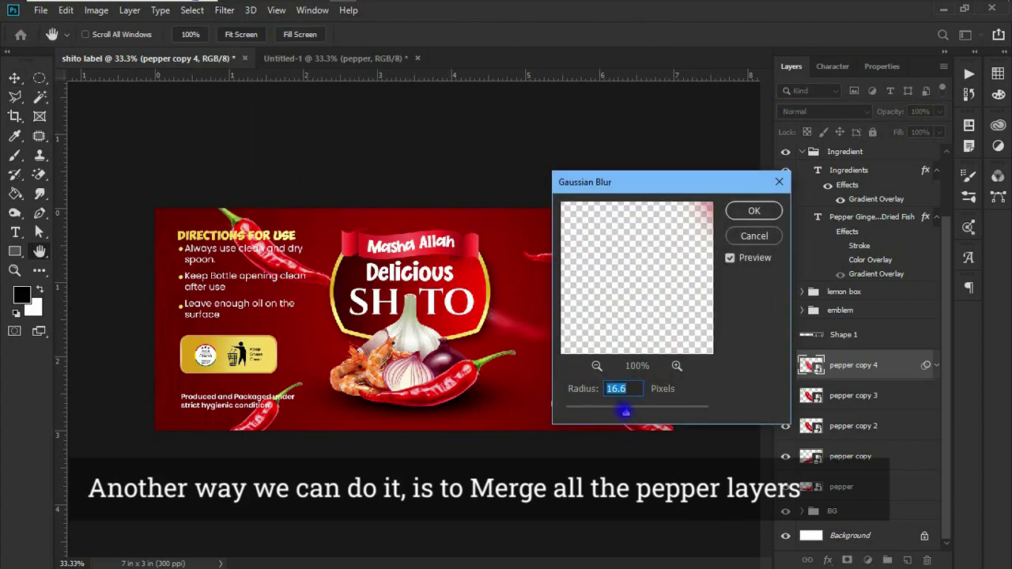
pyautogui.moveTo(625, 412)
pyautogui.mouseDown()
pyautogui.moveTo(607, 410)
pyautogui.moveTo(619, 412)
pyautogui.mouseUp()
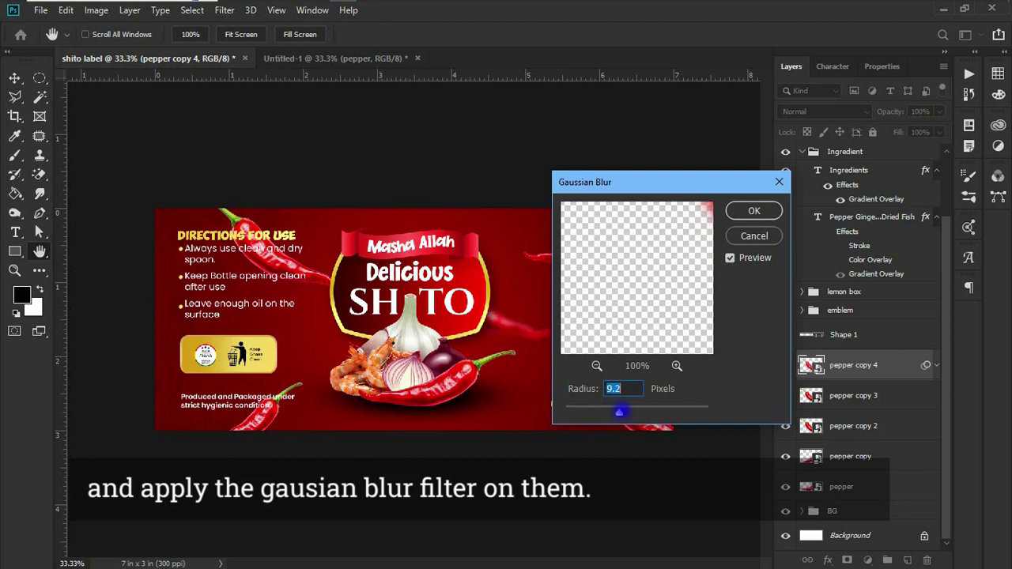
pyautogui.click(618, 412)
pyautogui.moveTo(620, 411); pyautogui.dragTo(616, 412)
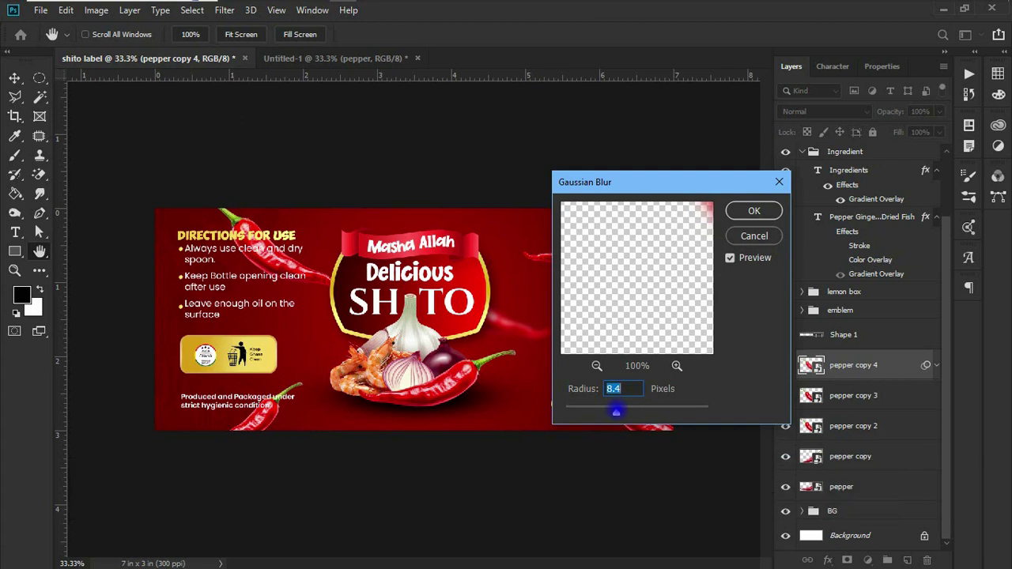
pyautogui.click(754, 211)
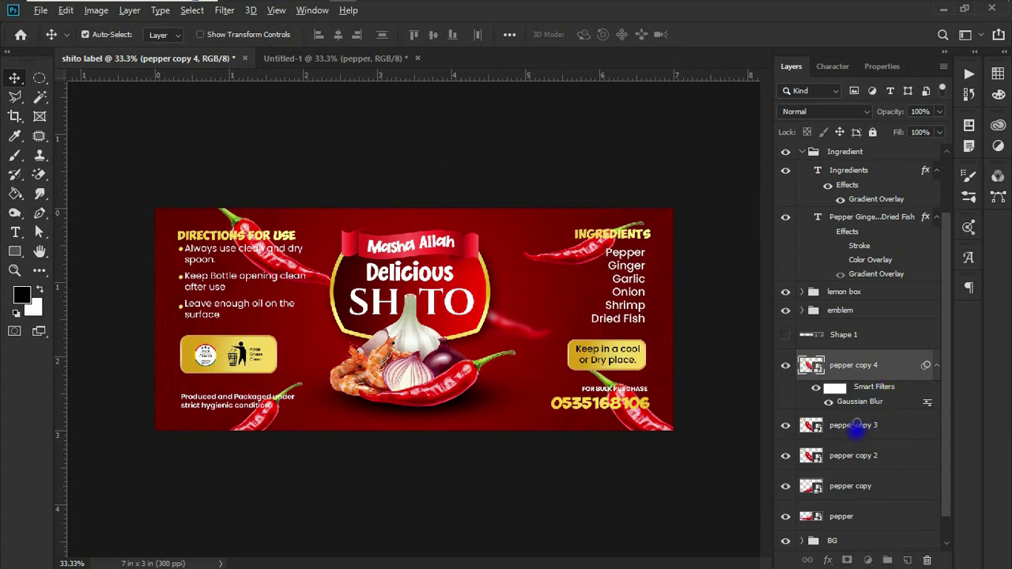
# Step: Copy the Gaussian Blur smart filter from pepper copy 4 to pepper copy 3, pepper copy 2, pepper copy and pepper
pyautogui.moveTo(857, 430); pyautogui.dragTo(862, 427)
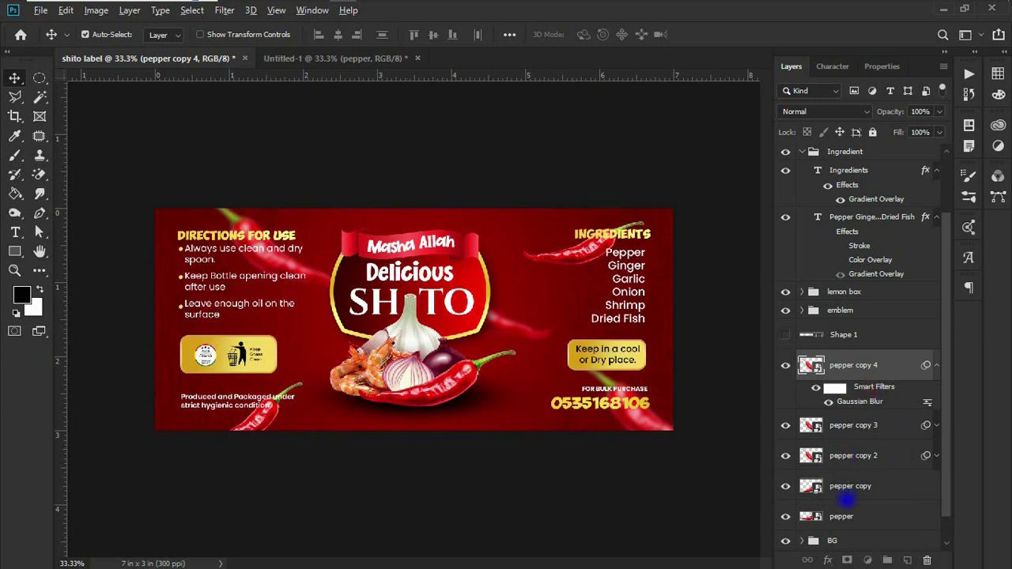
pyautogui.moveTo(846, 499); pyautogui.dragTo(846, 494)
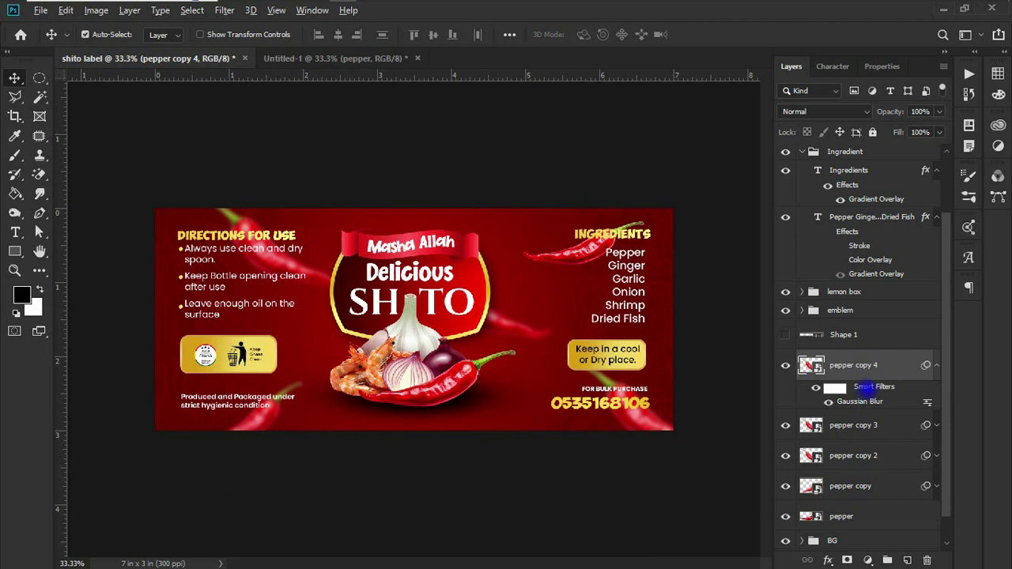
pyautogui.moveTo(866, 387); pyautogui.dragTo(854, 519)
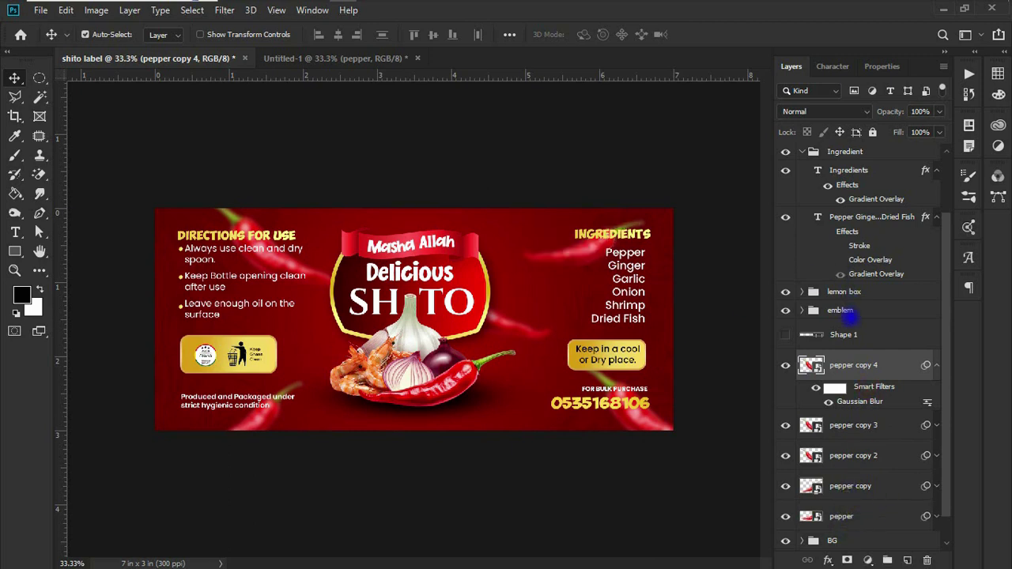
# Step: Select the emblem group
pyautogui.click(841, 310)
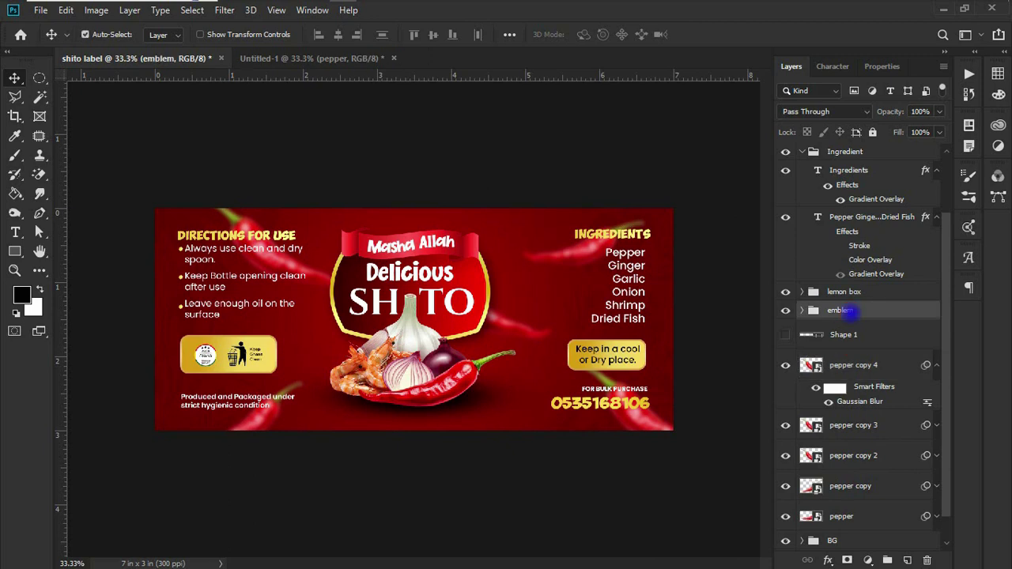